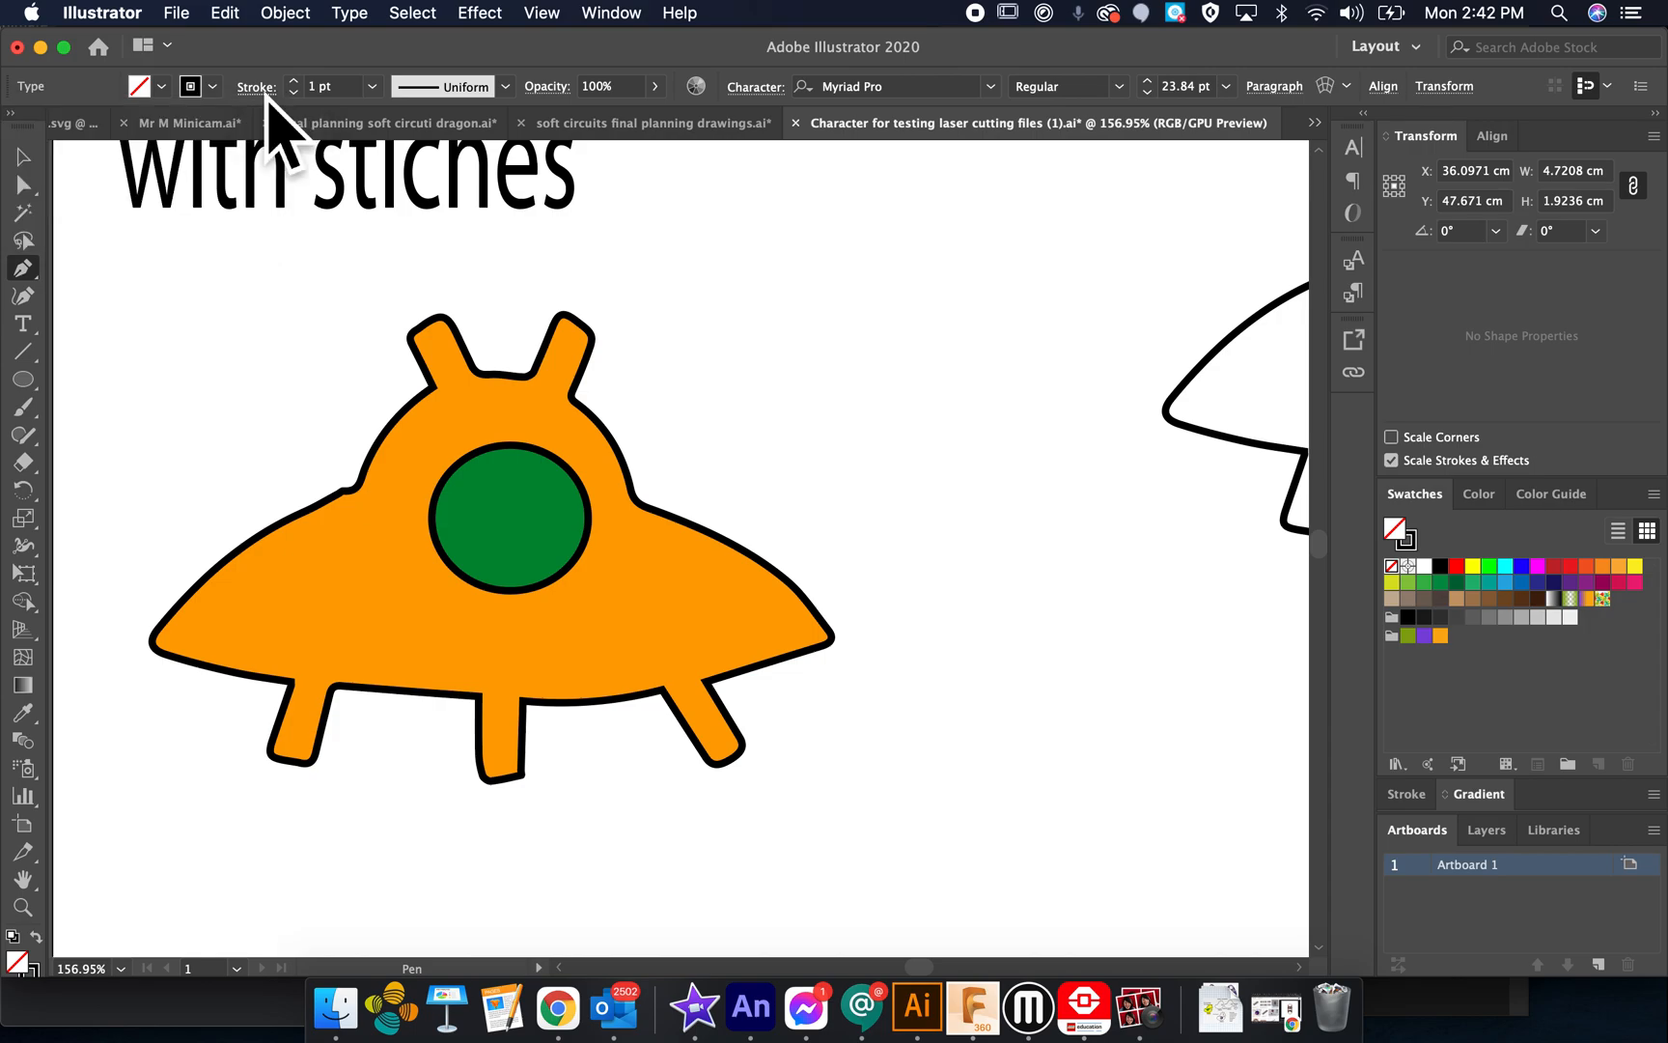
Enable a dashed stroke and start a stitch path inside the orange saucer's left edge, from the wing tip up to the dome
click(266, 93)
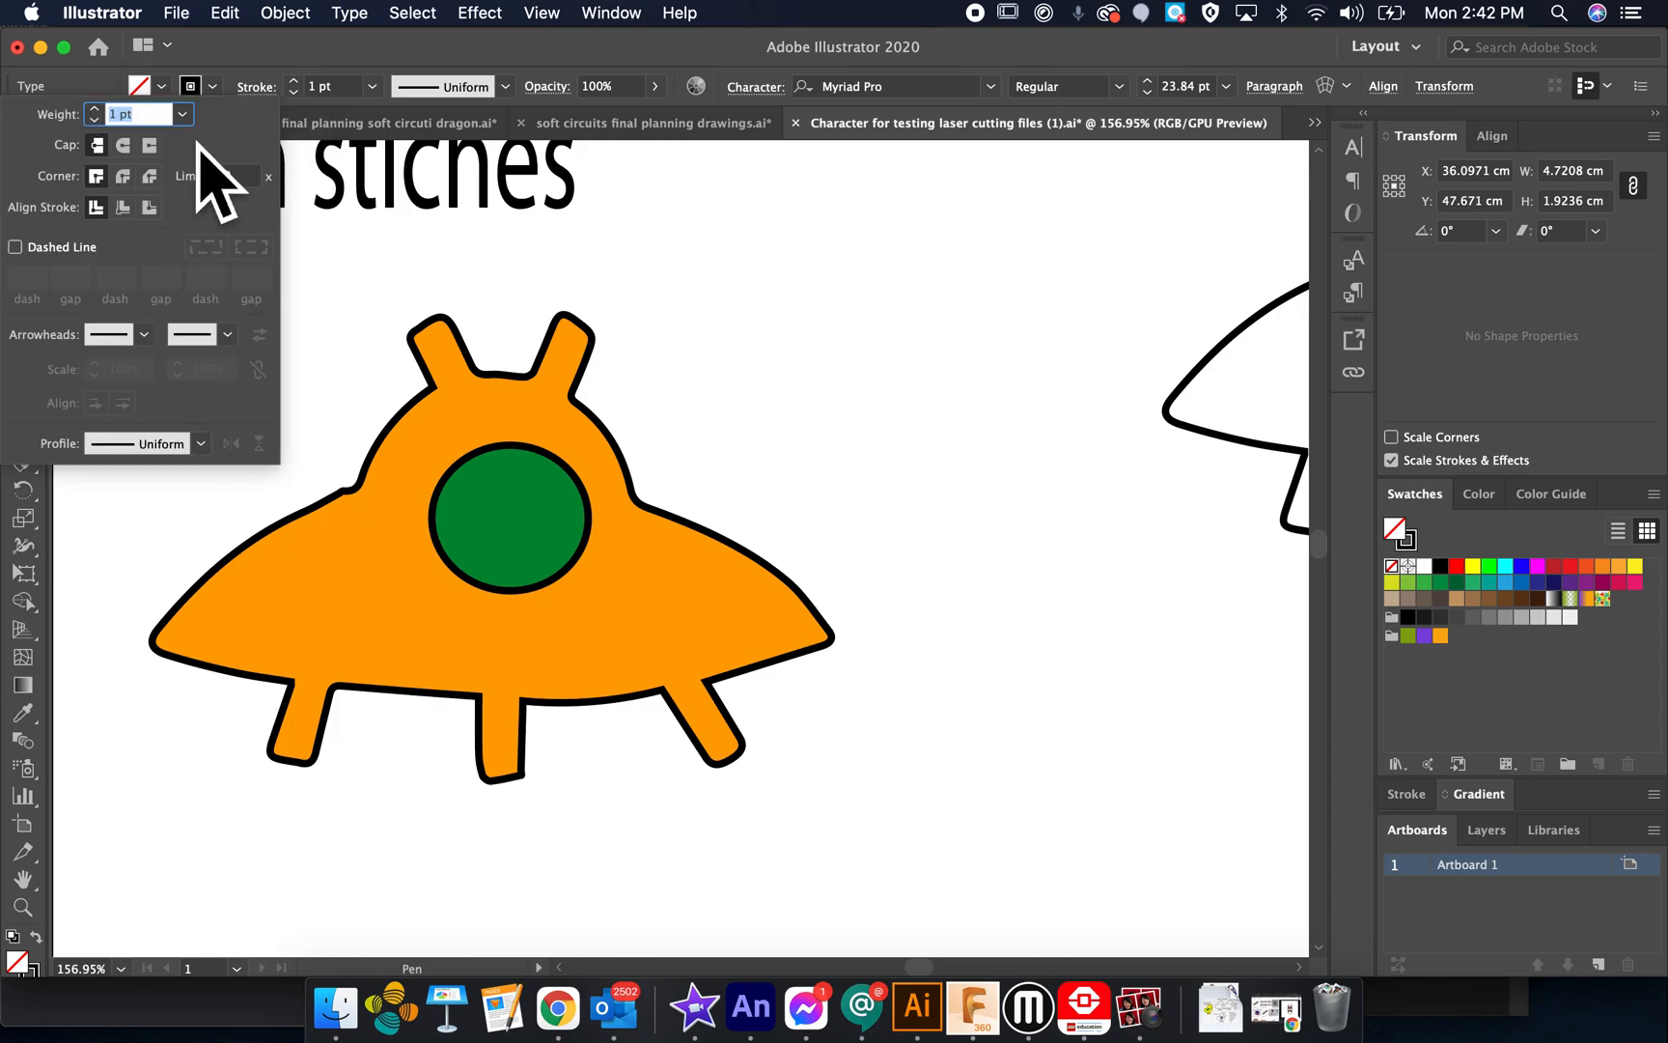
click(29, 253)
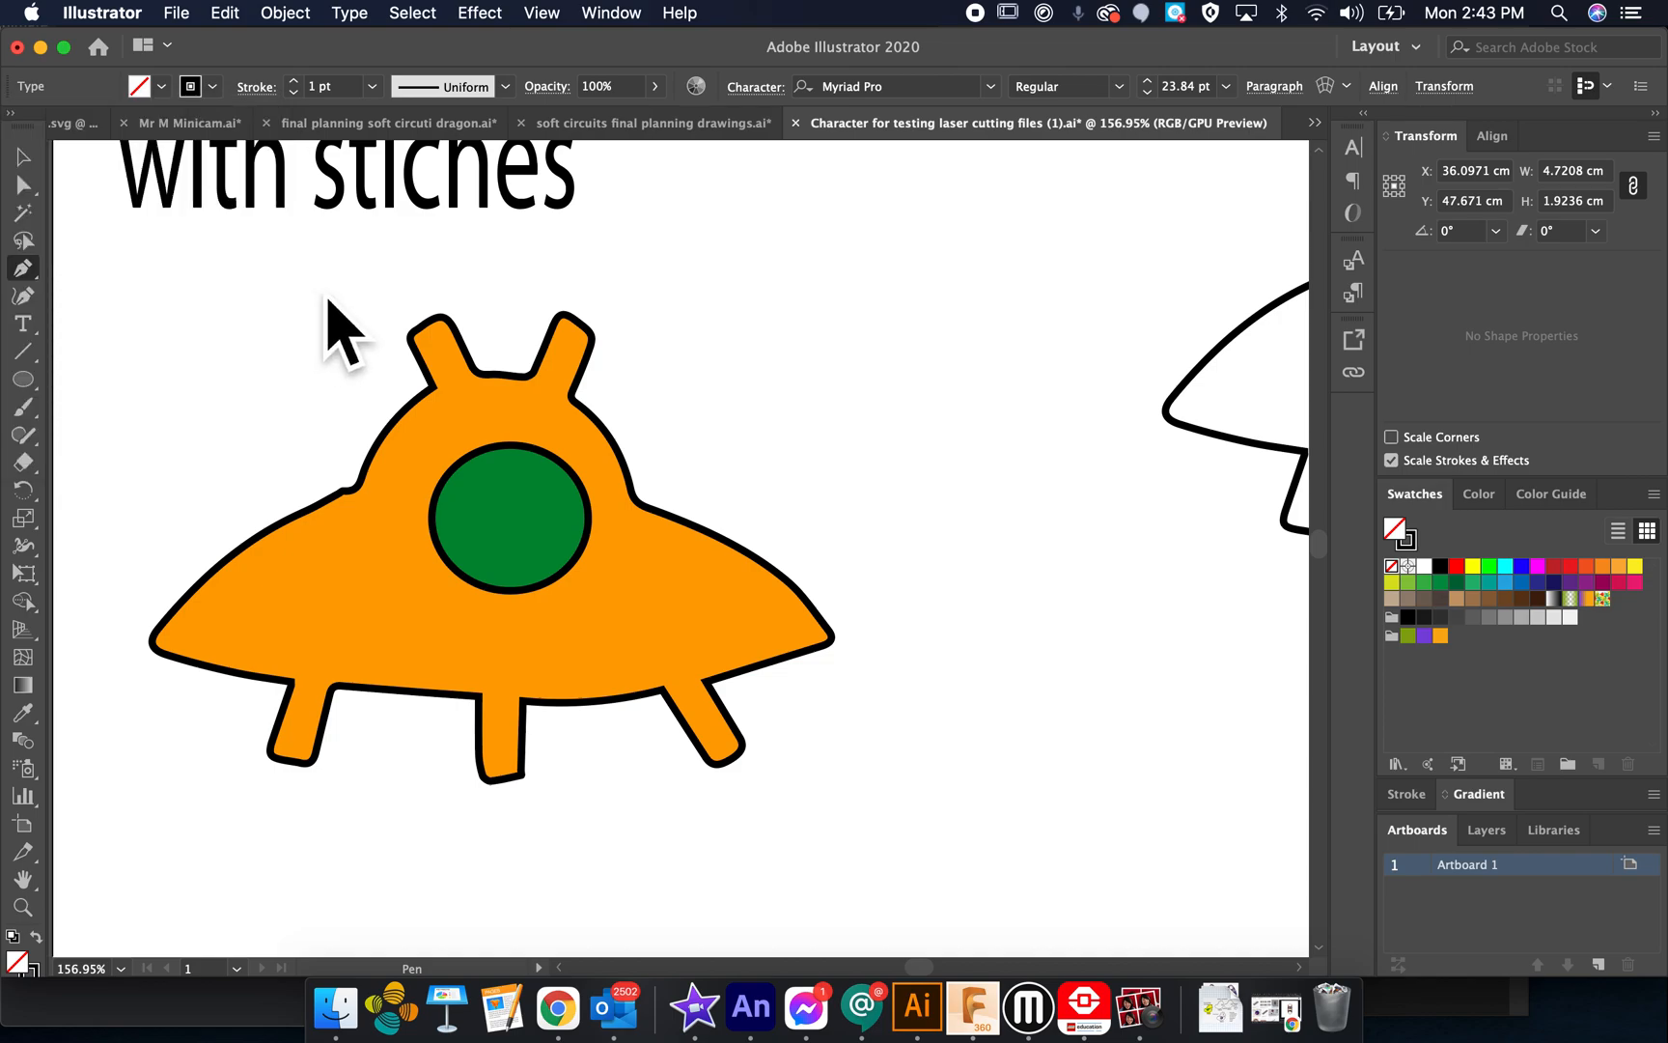
click(183, 629)
drag(353, 511, 401, 501)
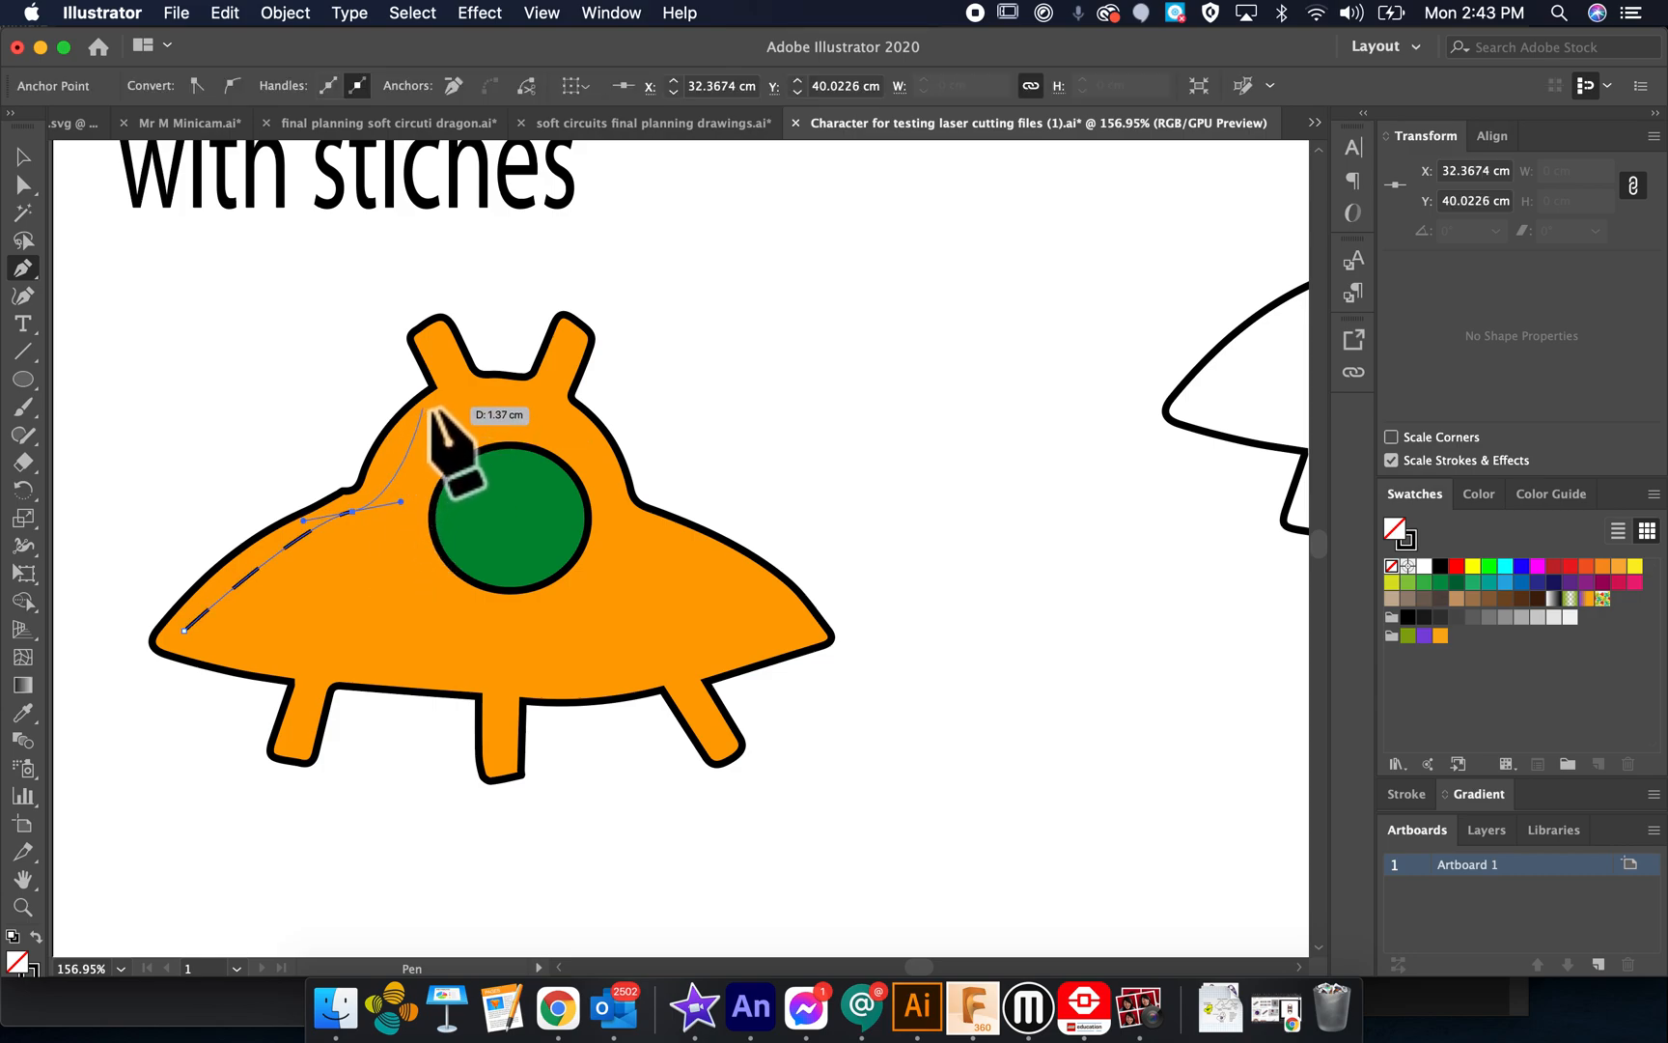
click(352, 510)
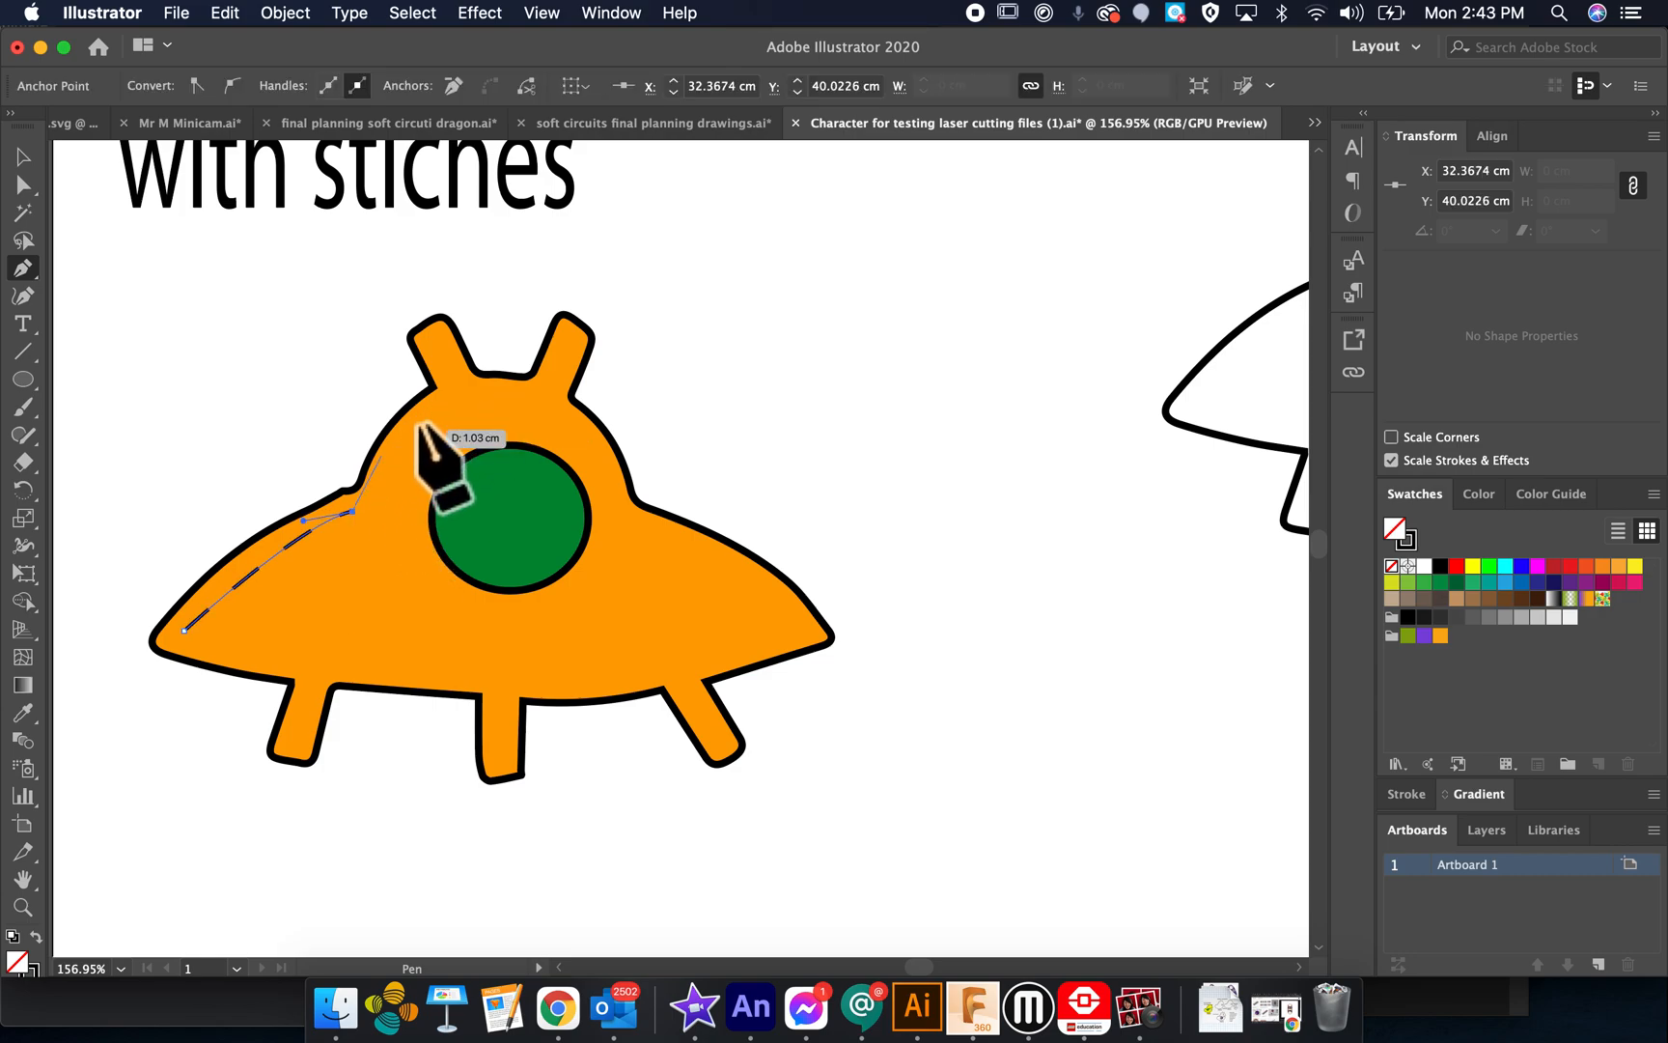
drag(439, 408, 456, 415)
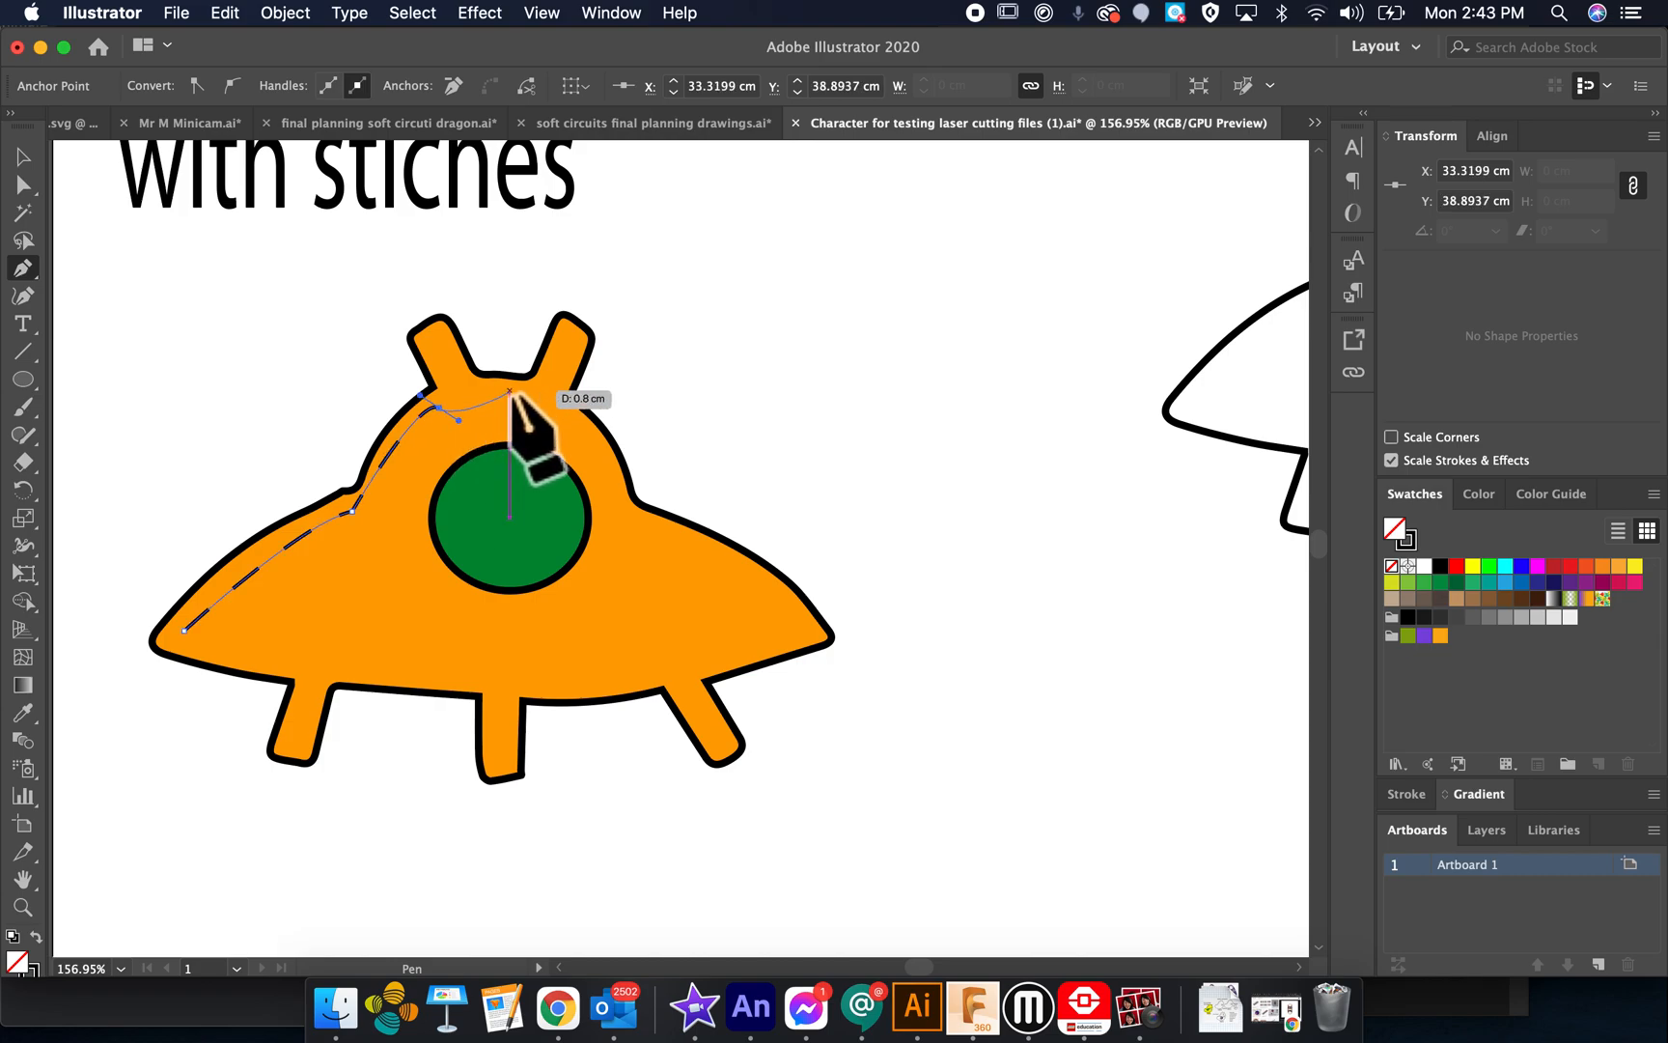
Continue the stitch path across the top of the dome and down its right side to the start of the right wing
click(468, 383)
click(522, 375)
click(572, 427)
click(616, 488)
super+click(653, 531)
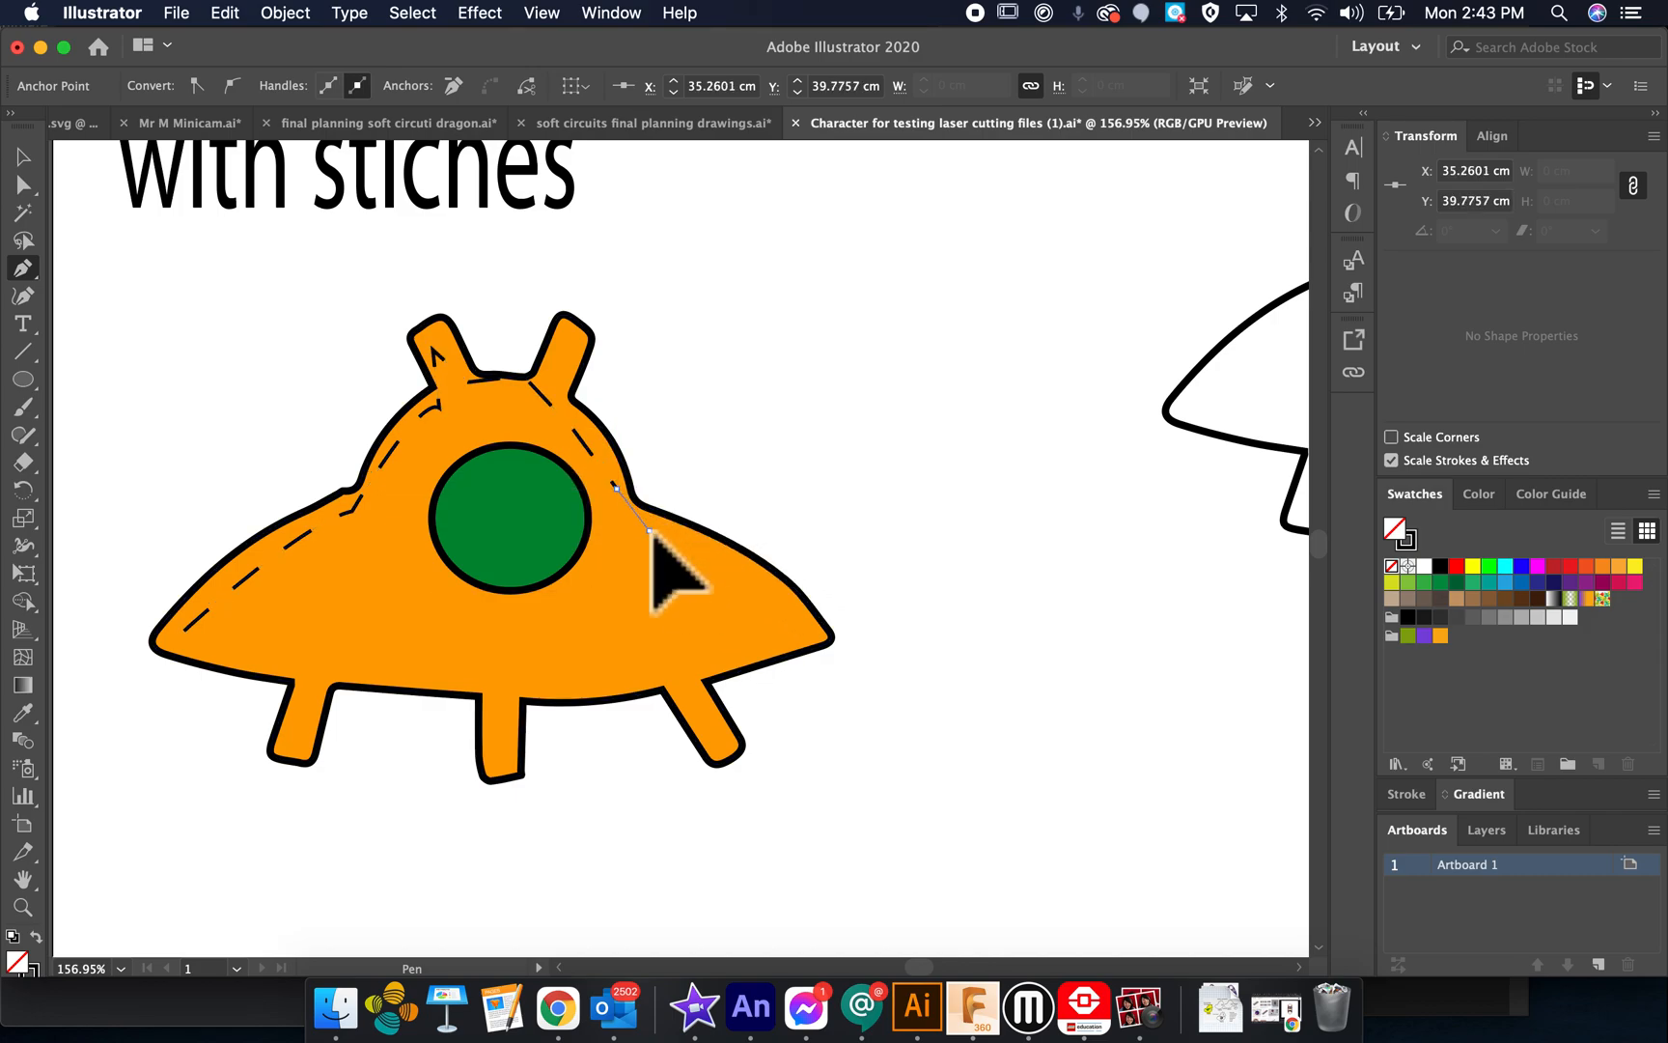
Continue the stitch path around the right wing tip and along the saucer's bottom edge, closing it at the starting point
click(777, 601)
click(801, 629)
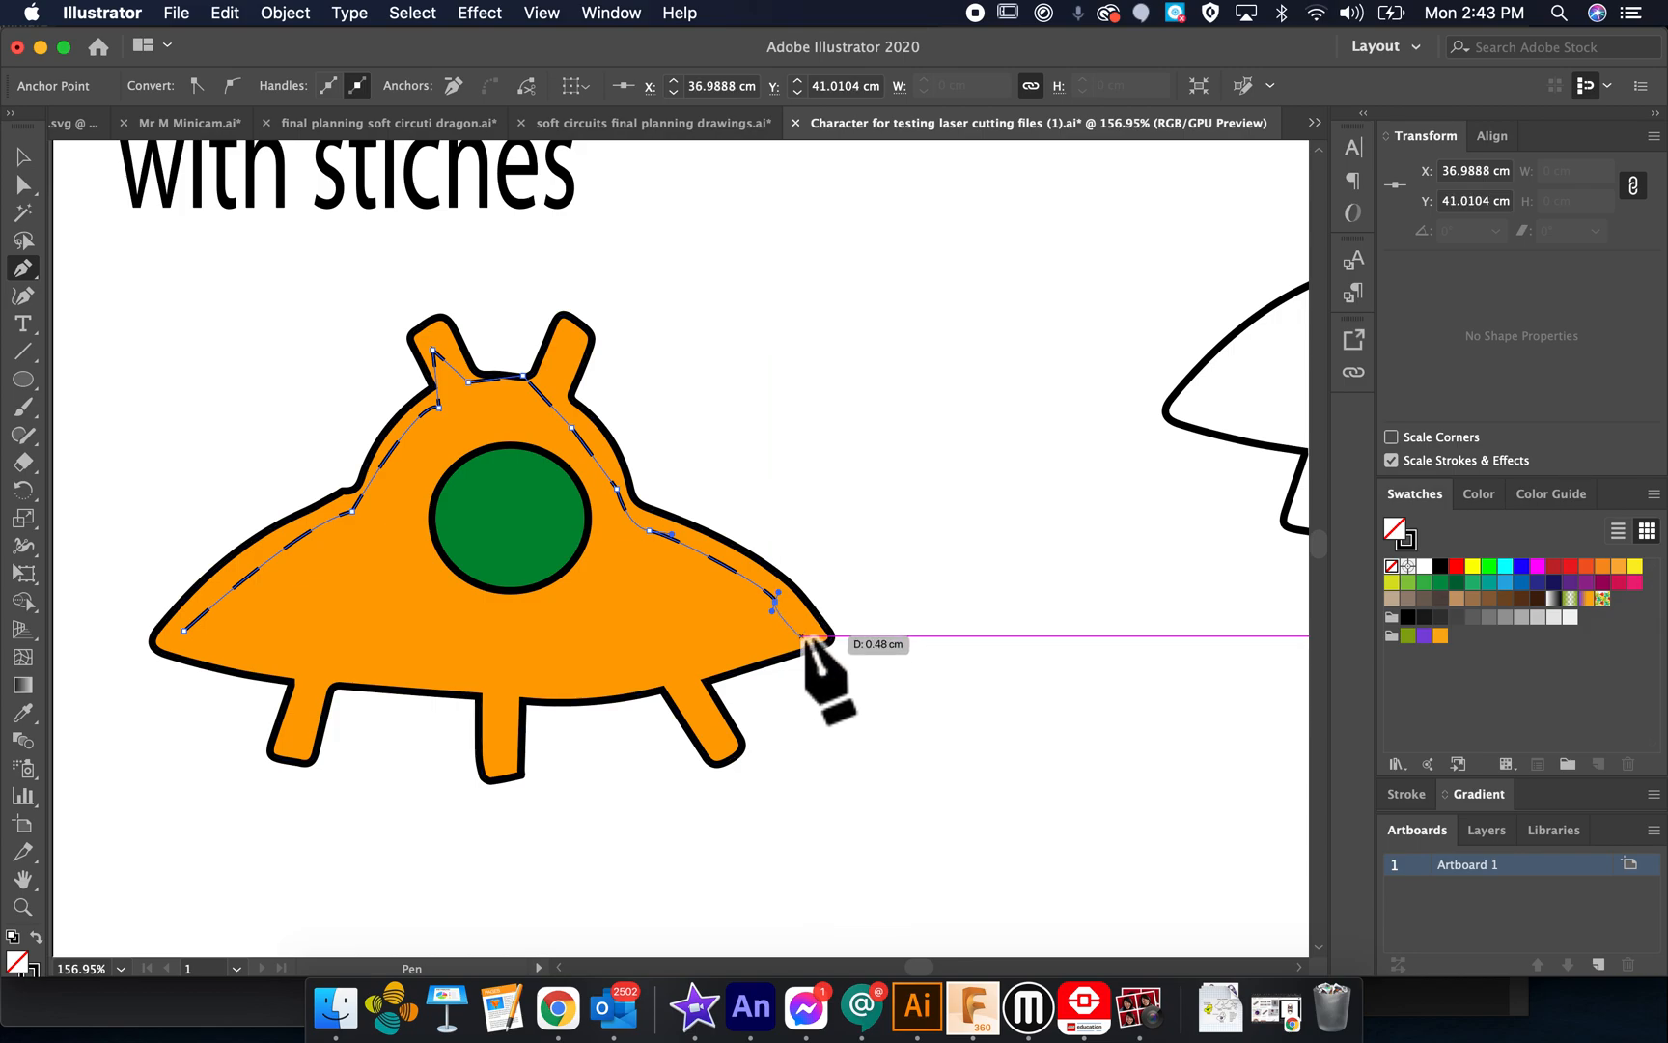
drag(610, 679, 575, 679)
click(331, 663)
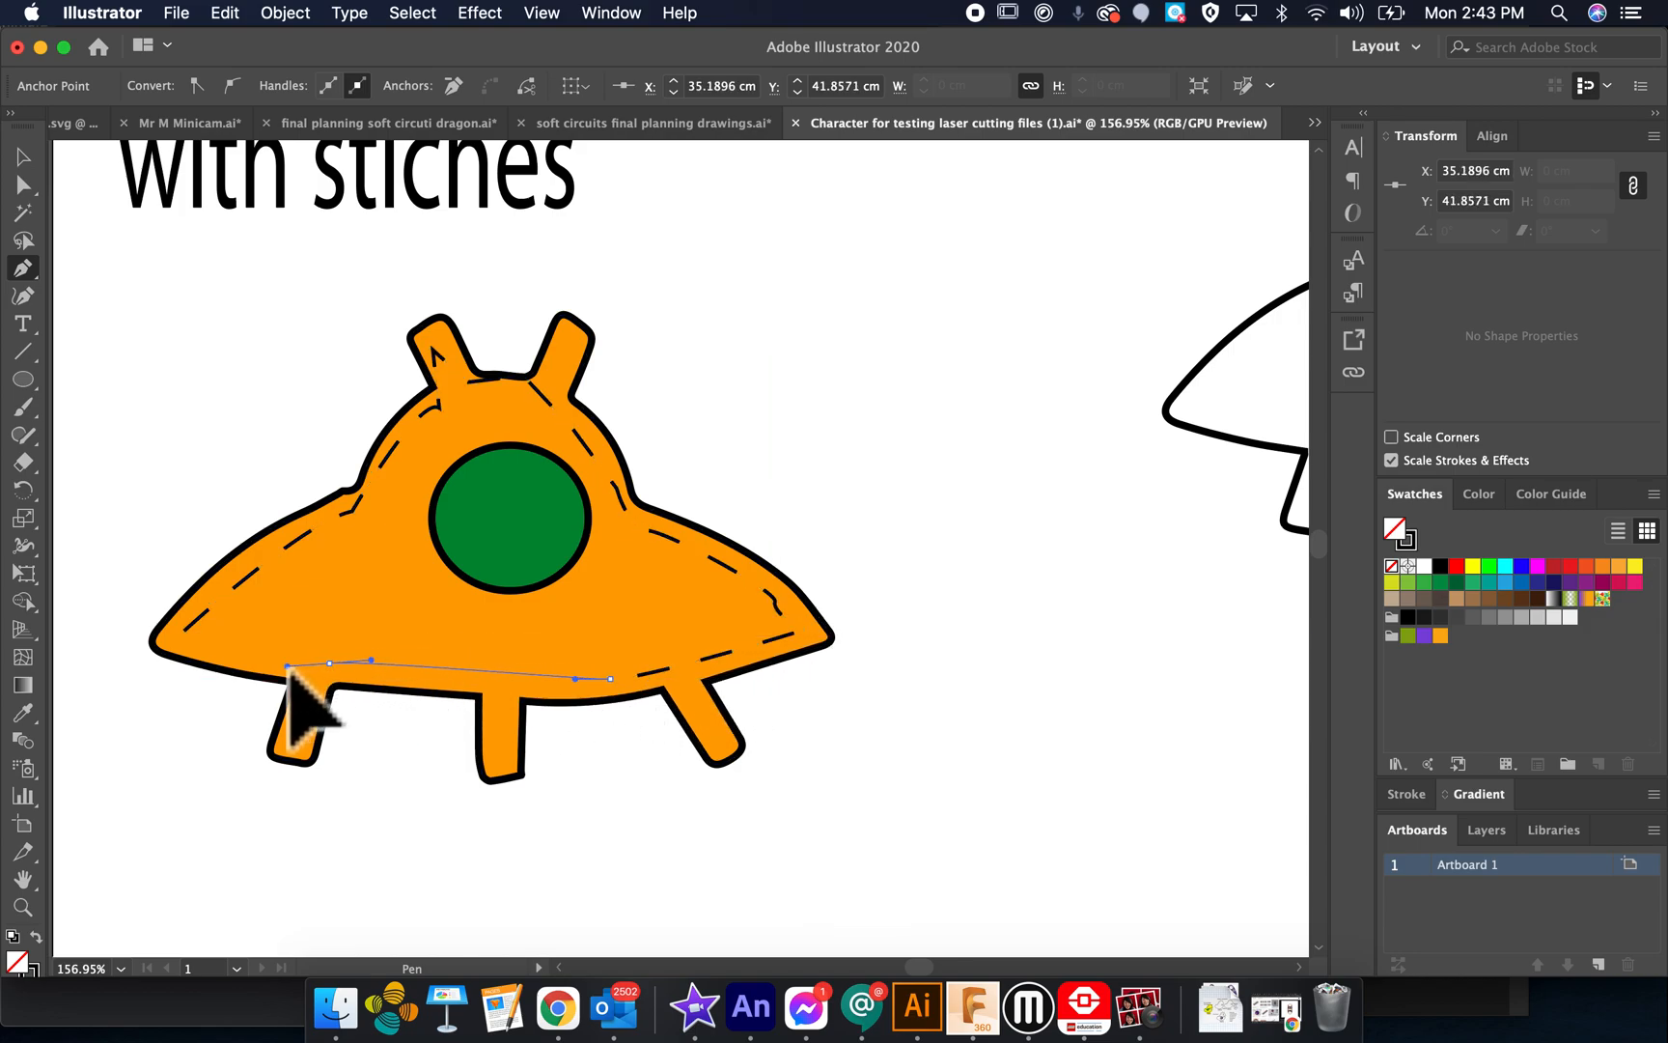
drag(287, 639, 285, 643)
drag(185, 630, 178, 633)
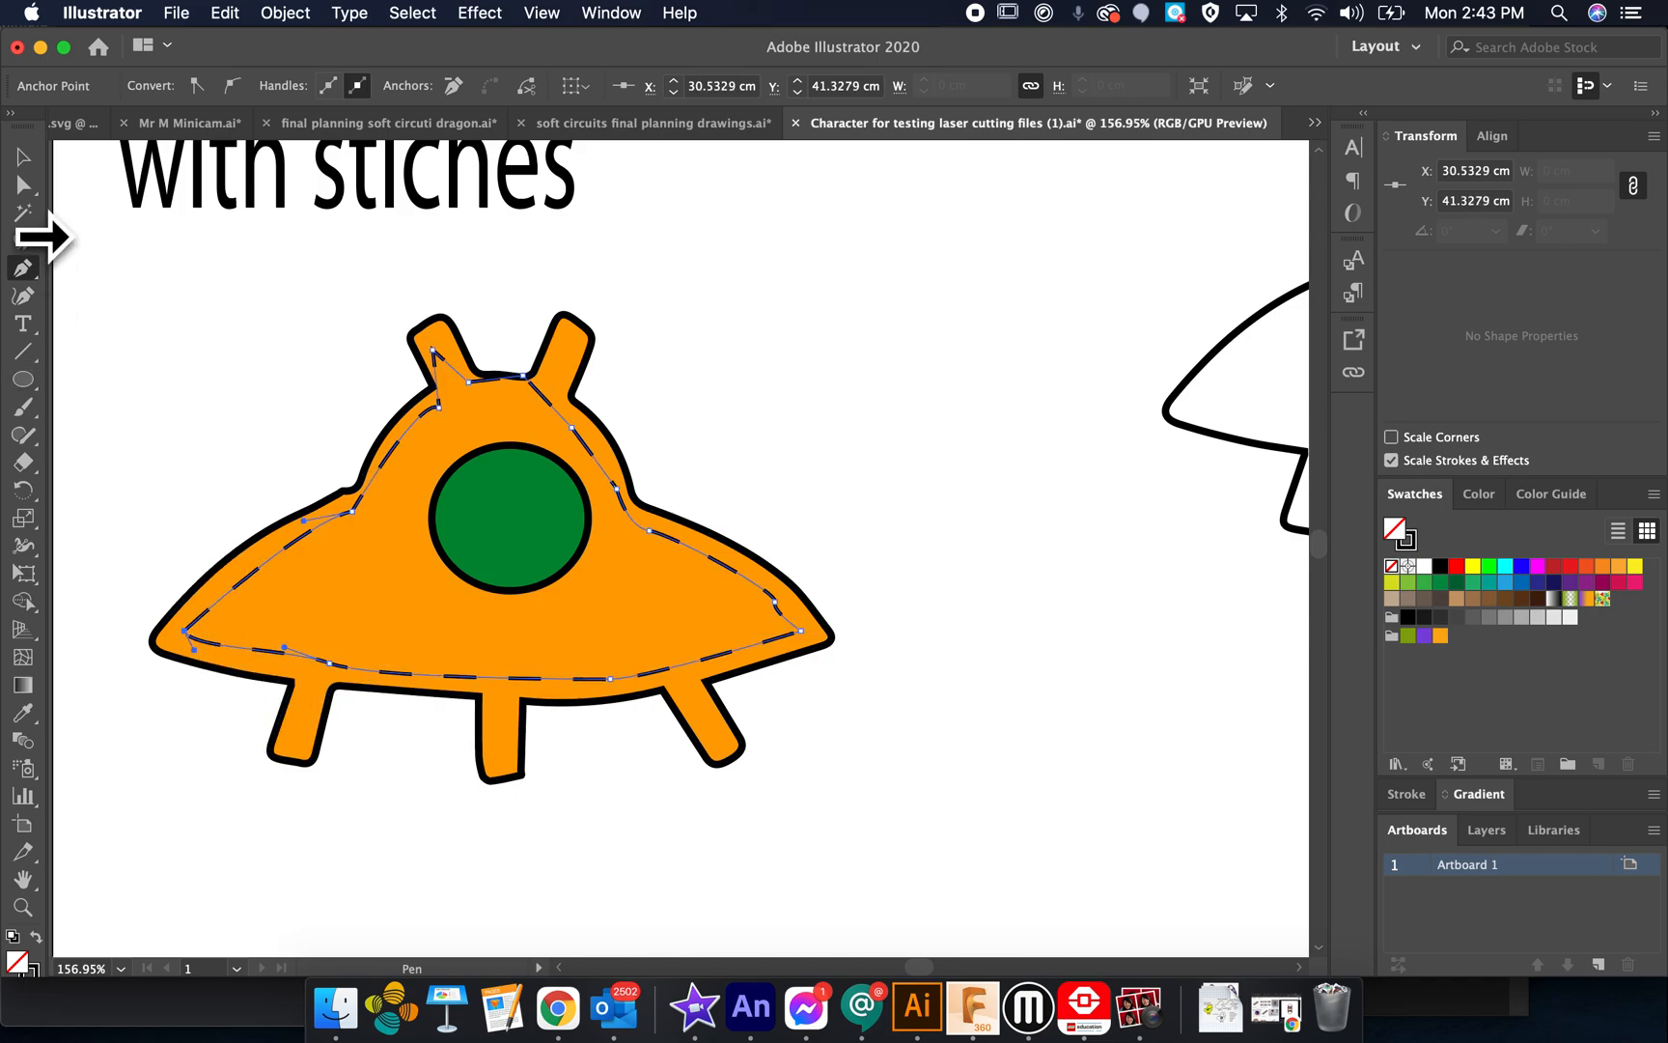
Set the stroke weight of the saucer's dashed stitch path to 2 pt
click(29, 162)
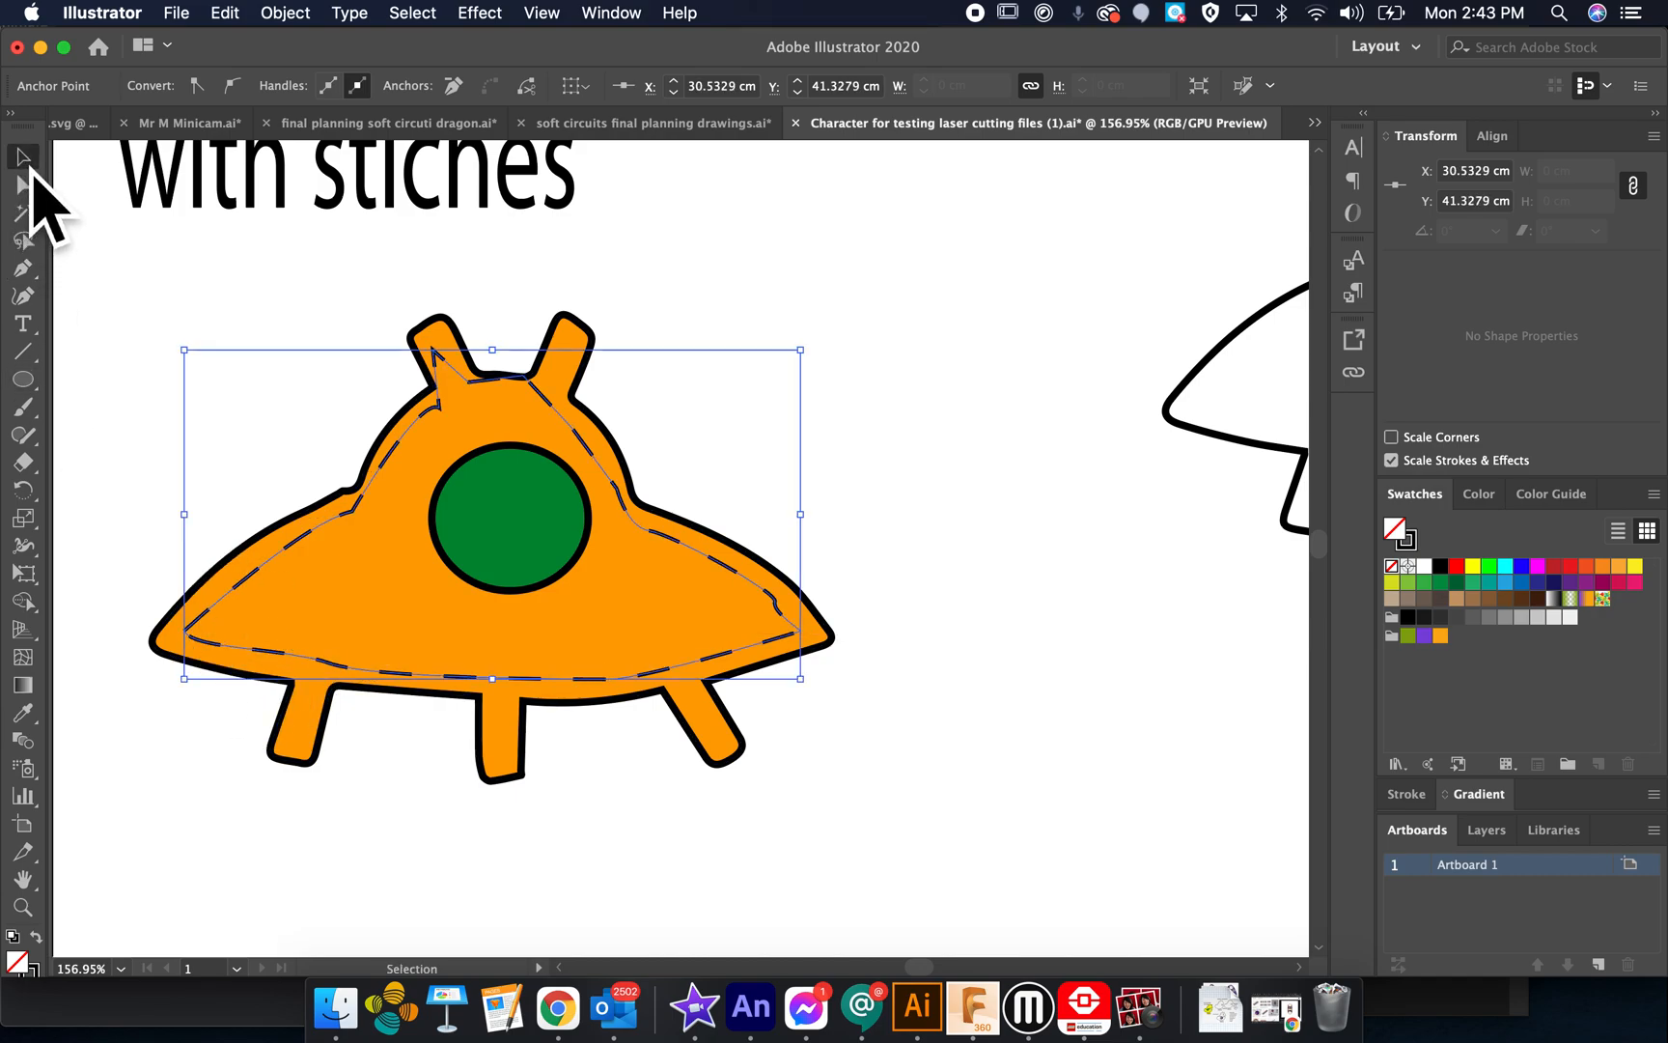
click(488, 384)
double_click(311, 86)
text(3)
key(Return)
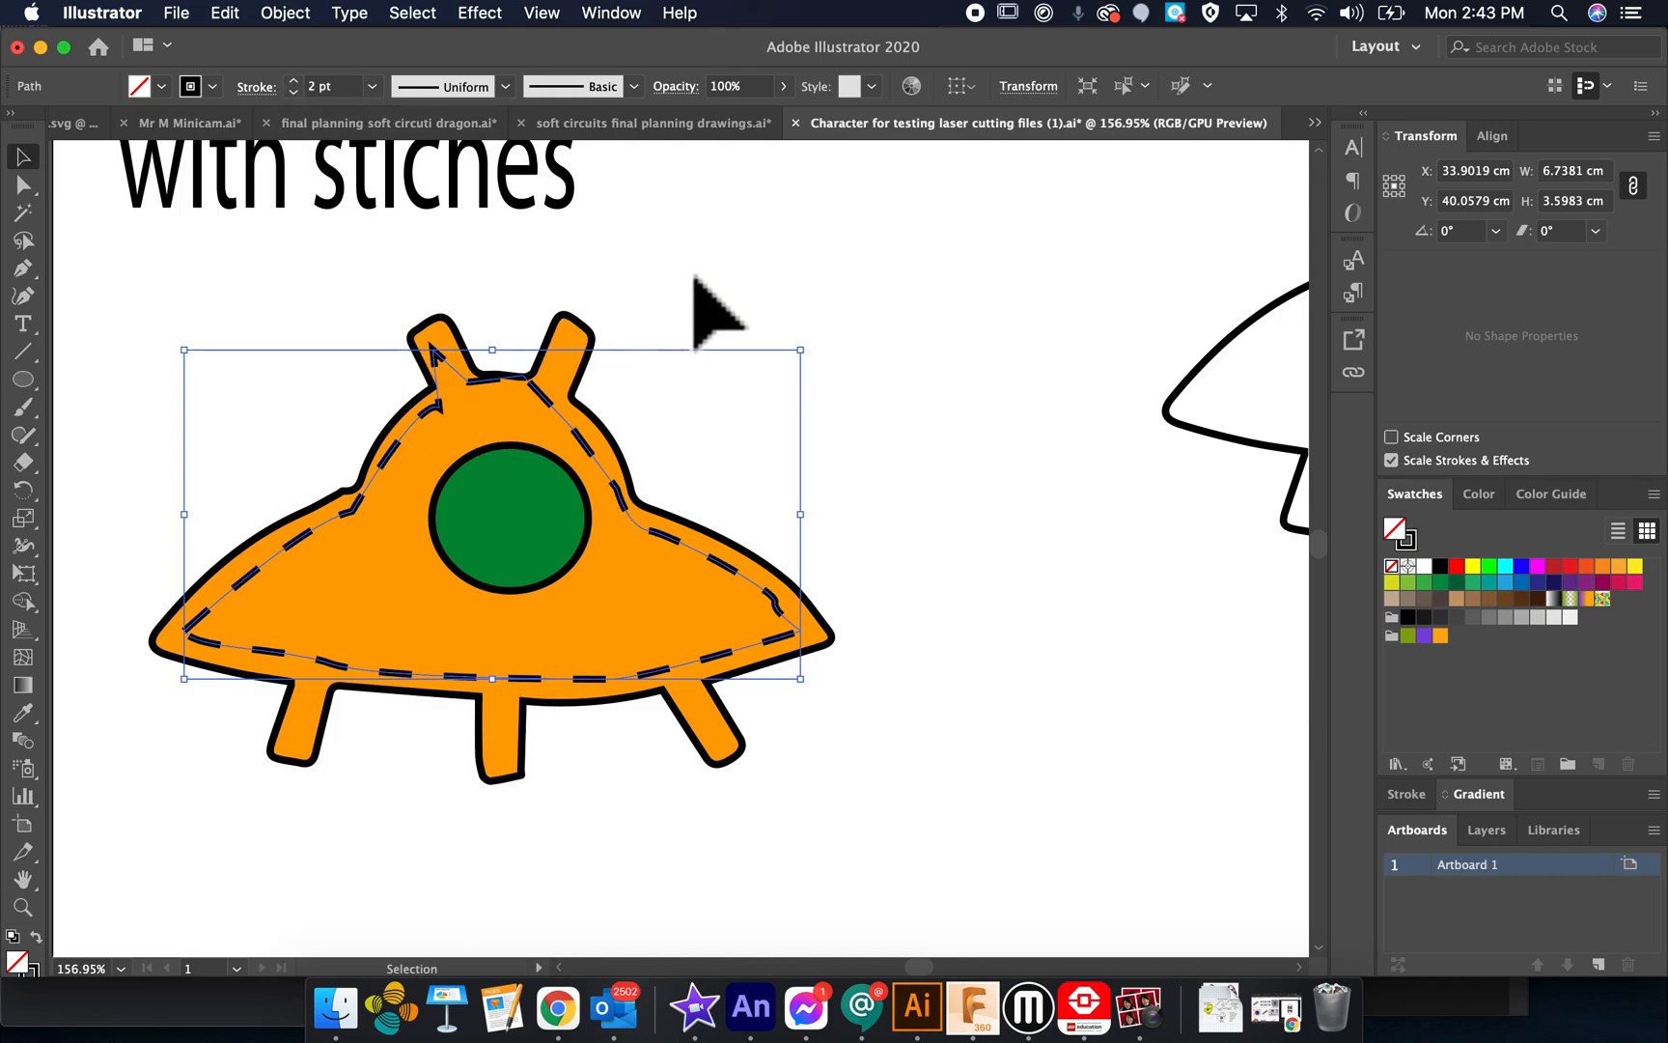
click(758, 293)
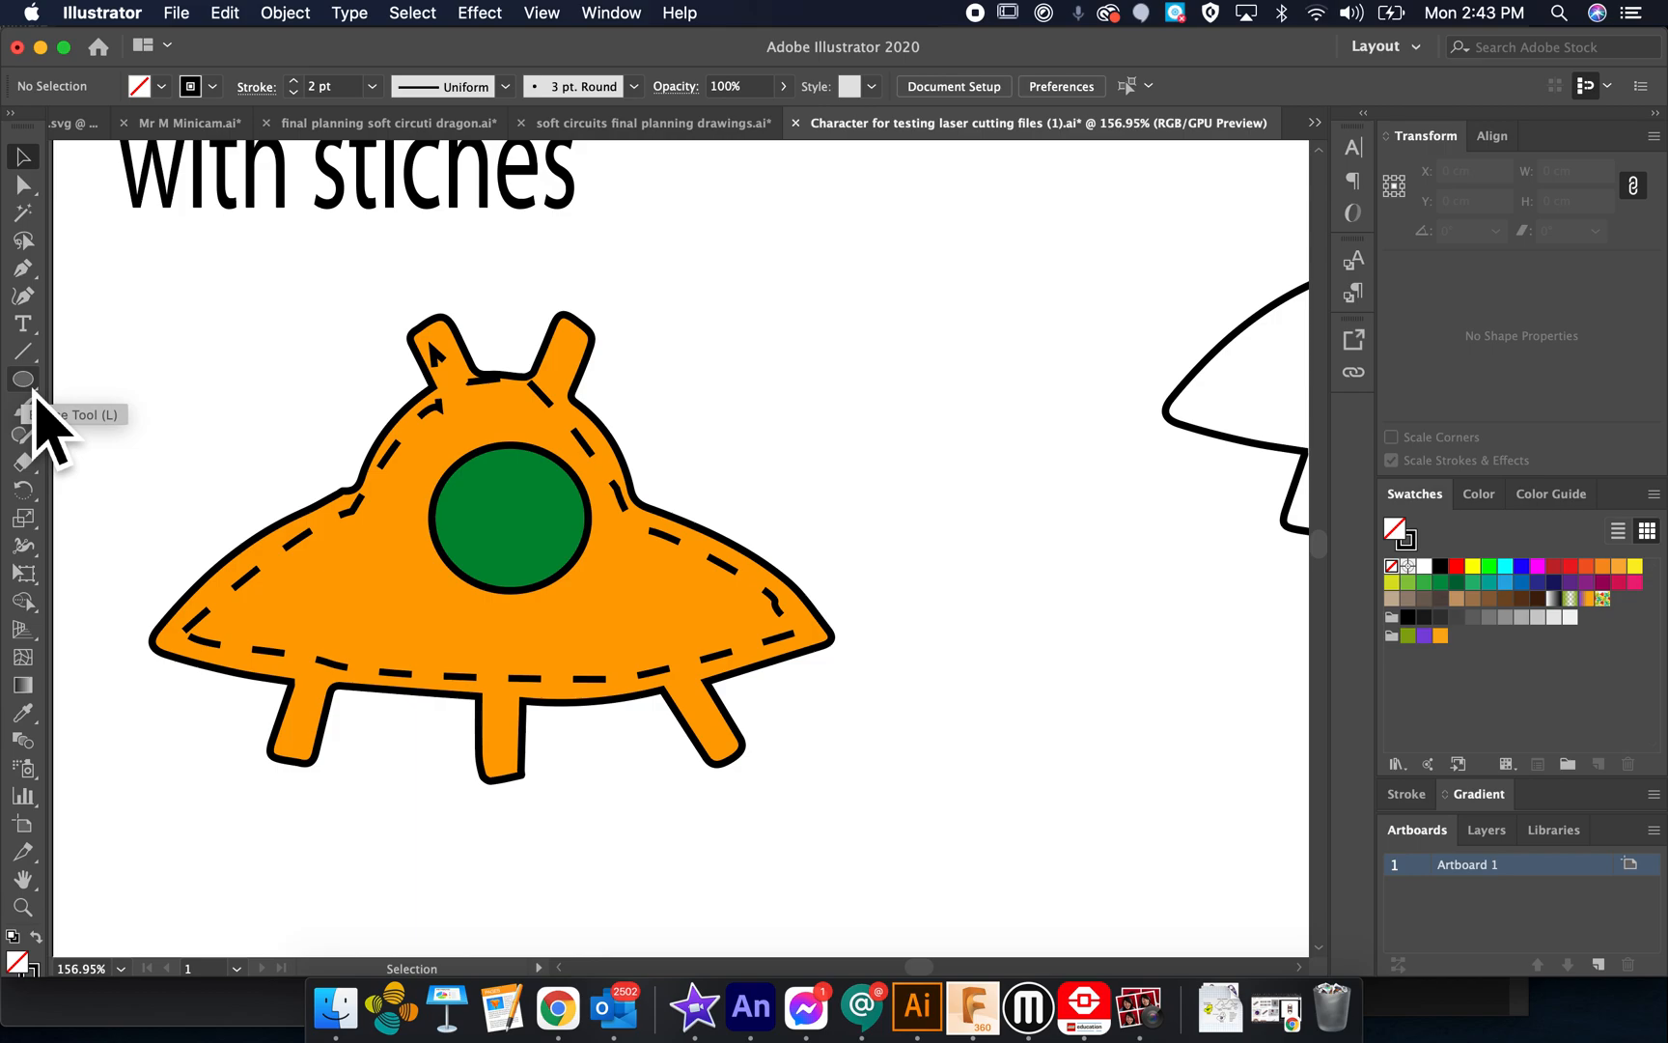
Draw a dashed stitch ellipse about 1.31 cm wide and 1.13 cm high inside the green circle
drag(495, 510, 602, 602)
drag(460, 476, 448, 463)
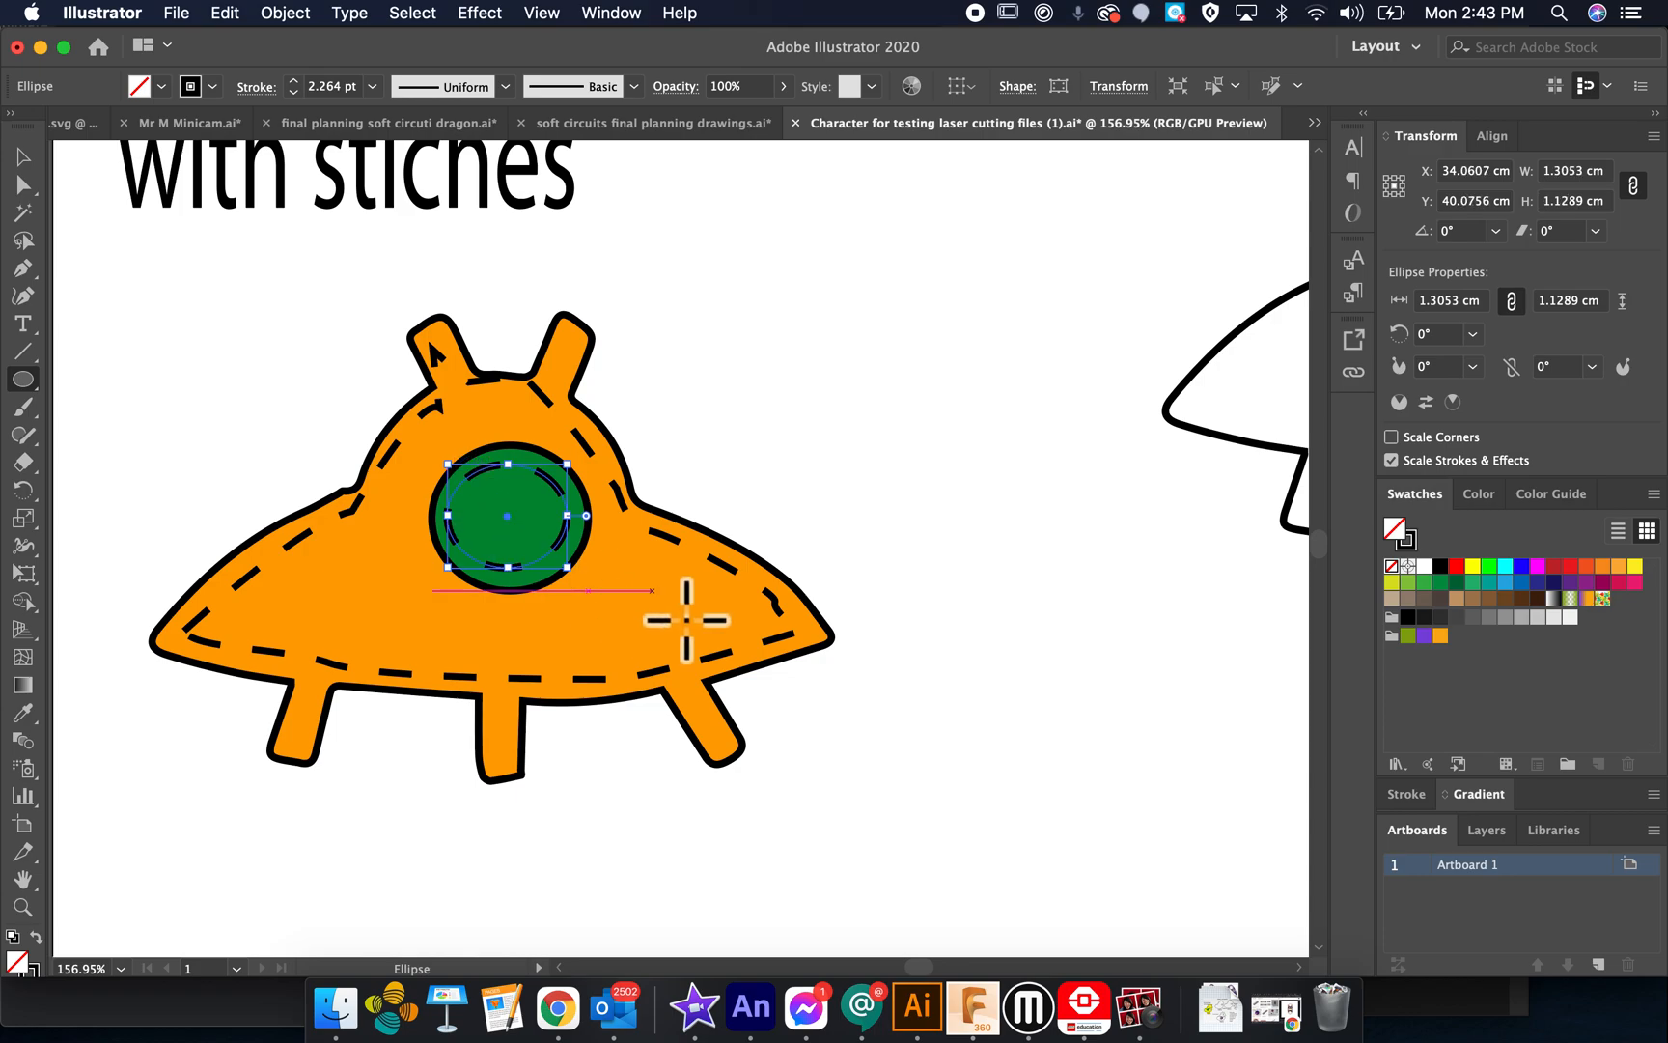
click(275, 92)
click(43, 286)
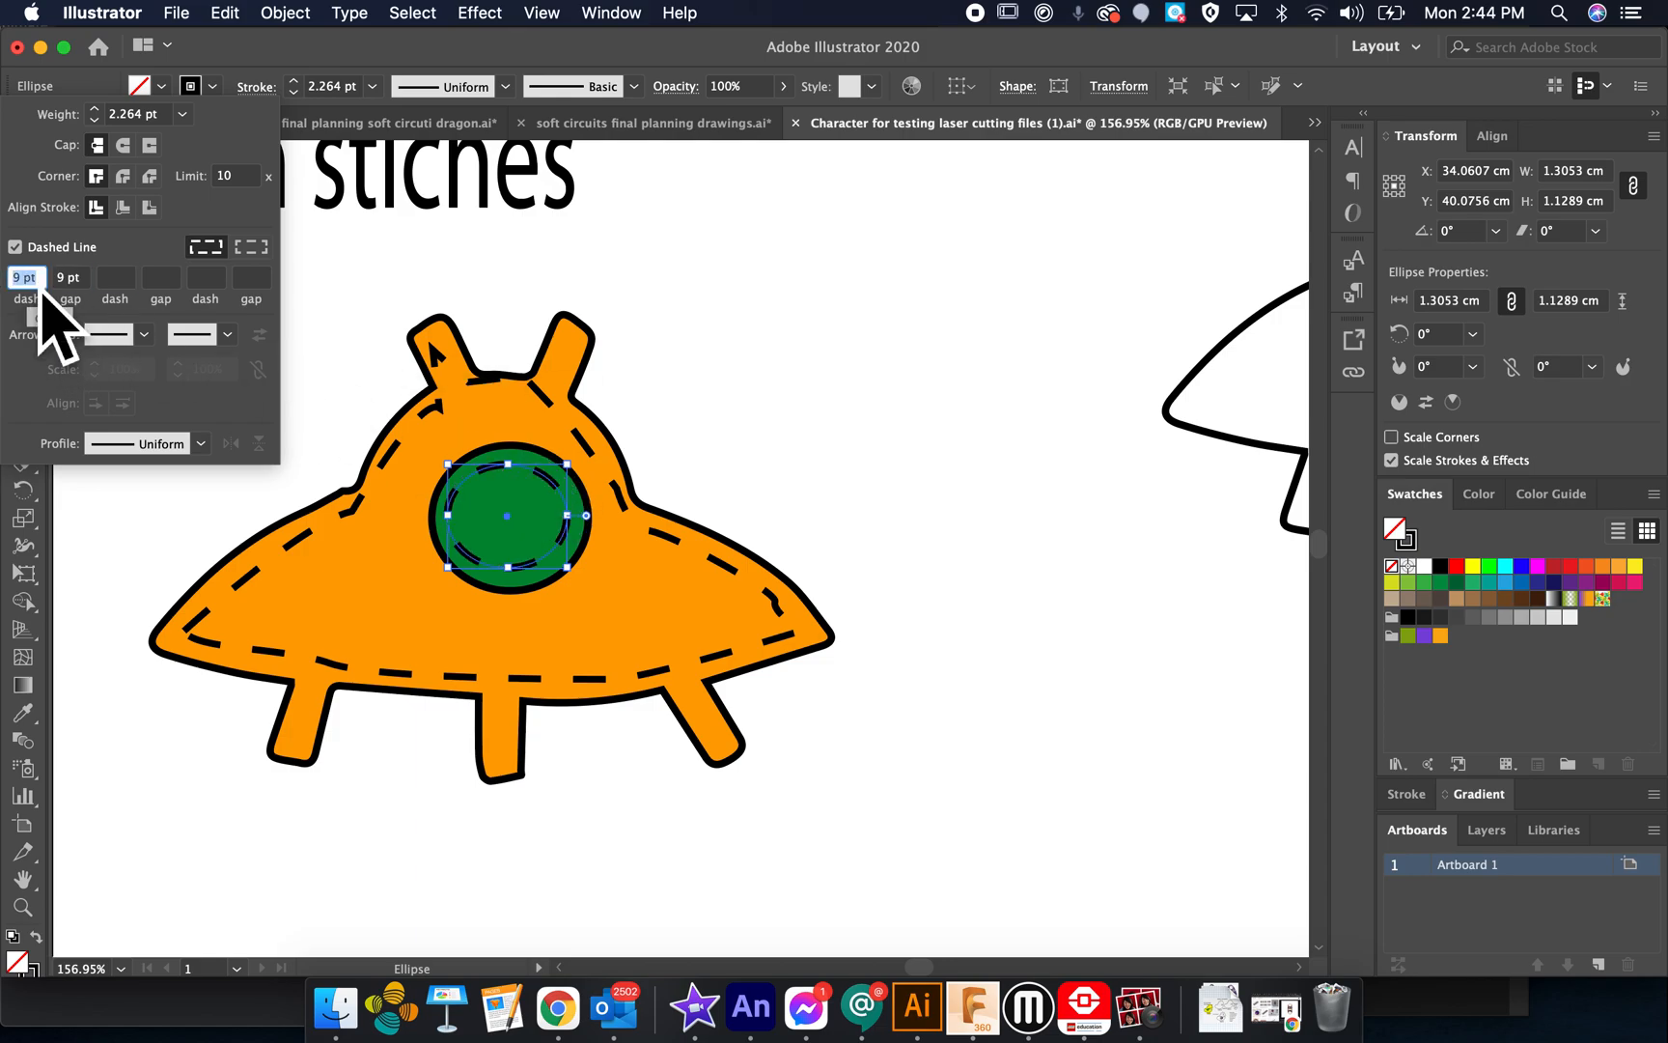
click(773, 565)
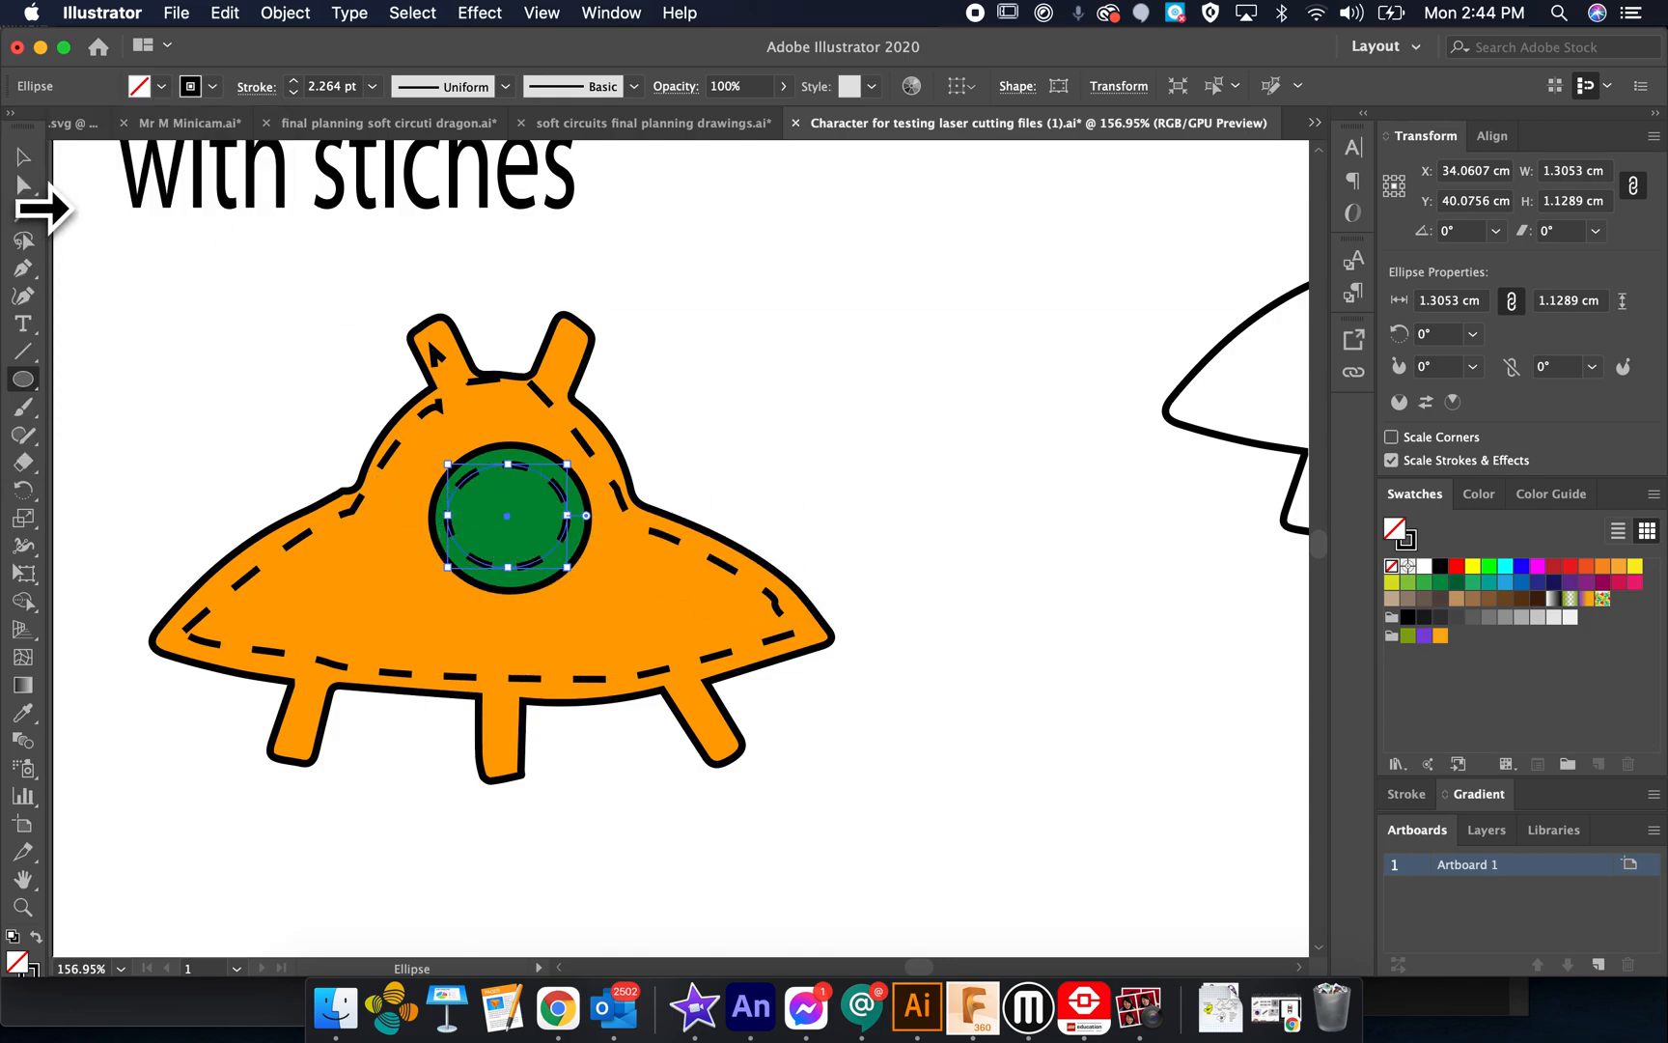
key(v)
scroll(484, 465, down, 3)
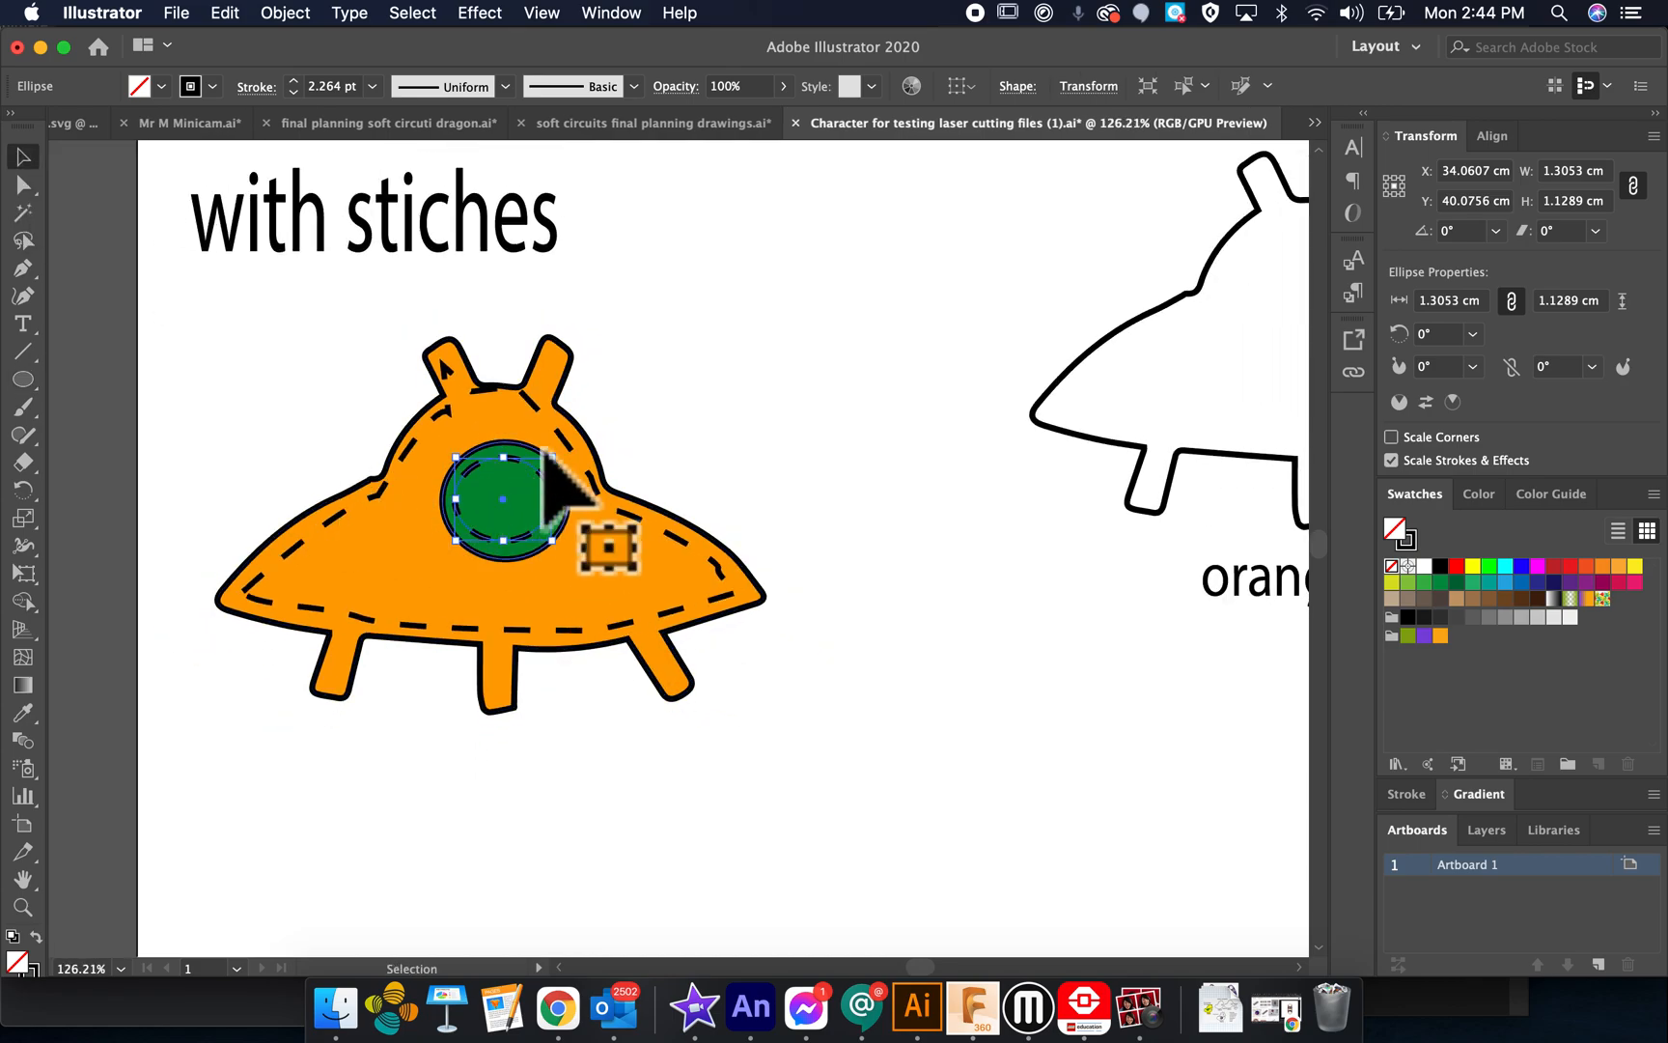
click(793, 439)
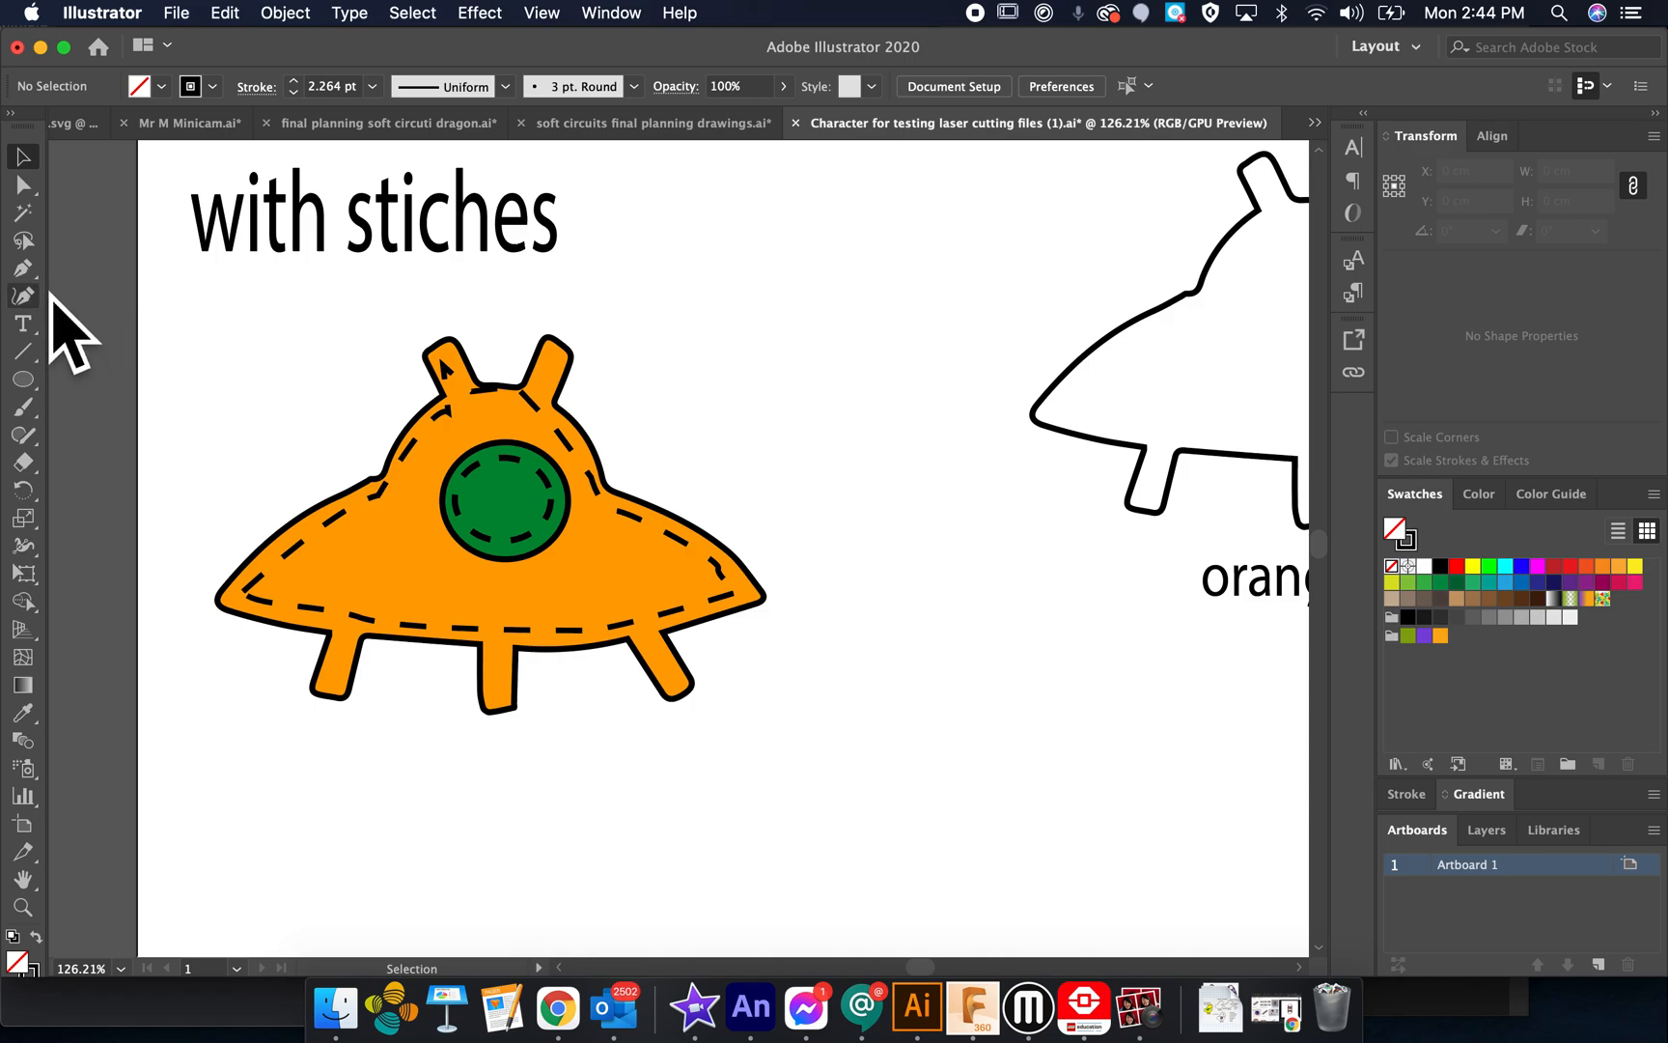
Draw a curved red dashed line across the lower body of the orange saucer
click(213, 86)
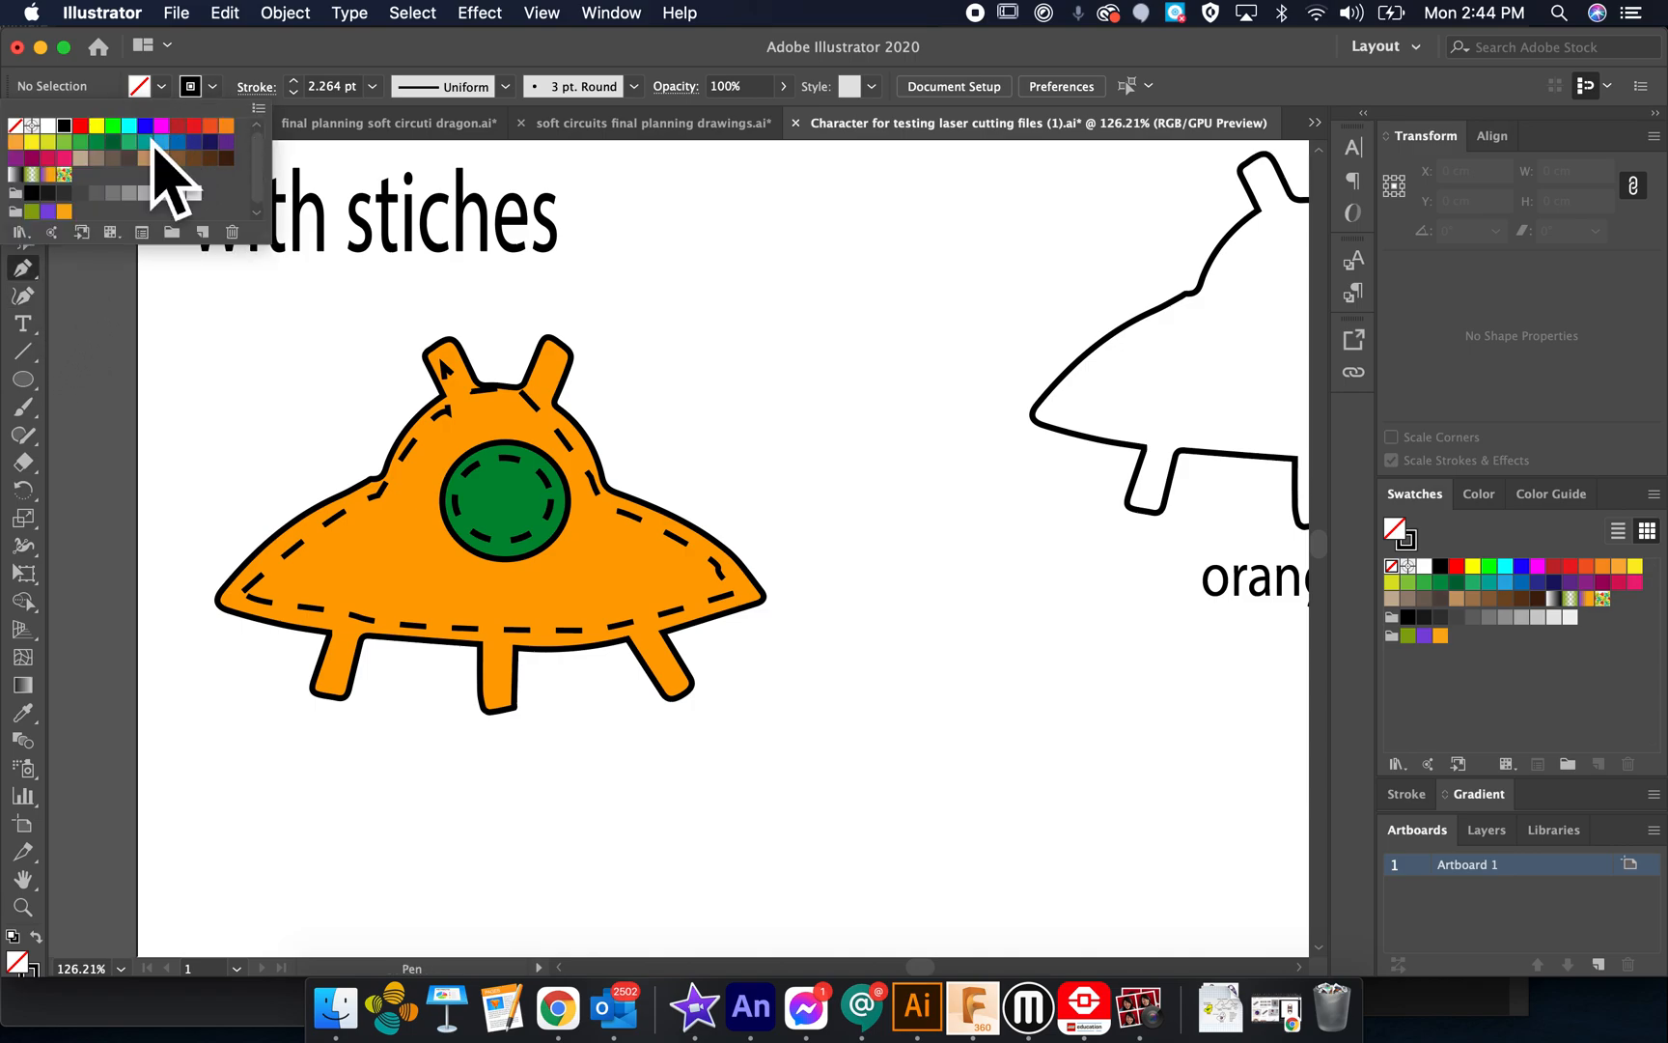
click(314, 618)
click(307, 577)
mouse_move(684, 576)
mouse_down()
mouse_move(810, 513)
mouse_move(824, 525)
mouse_up()
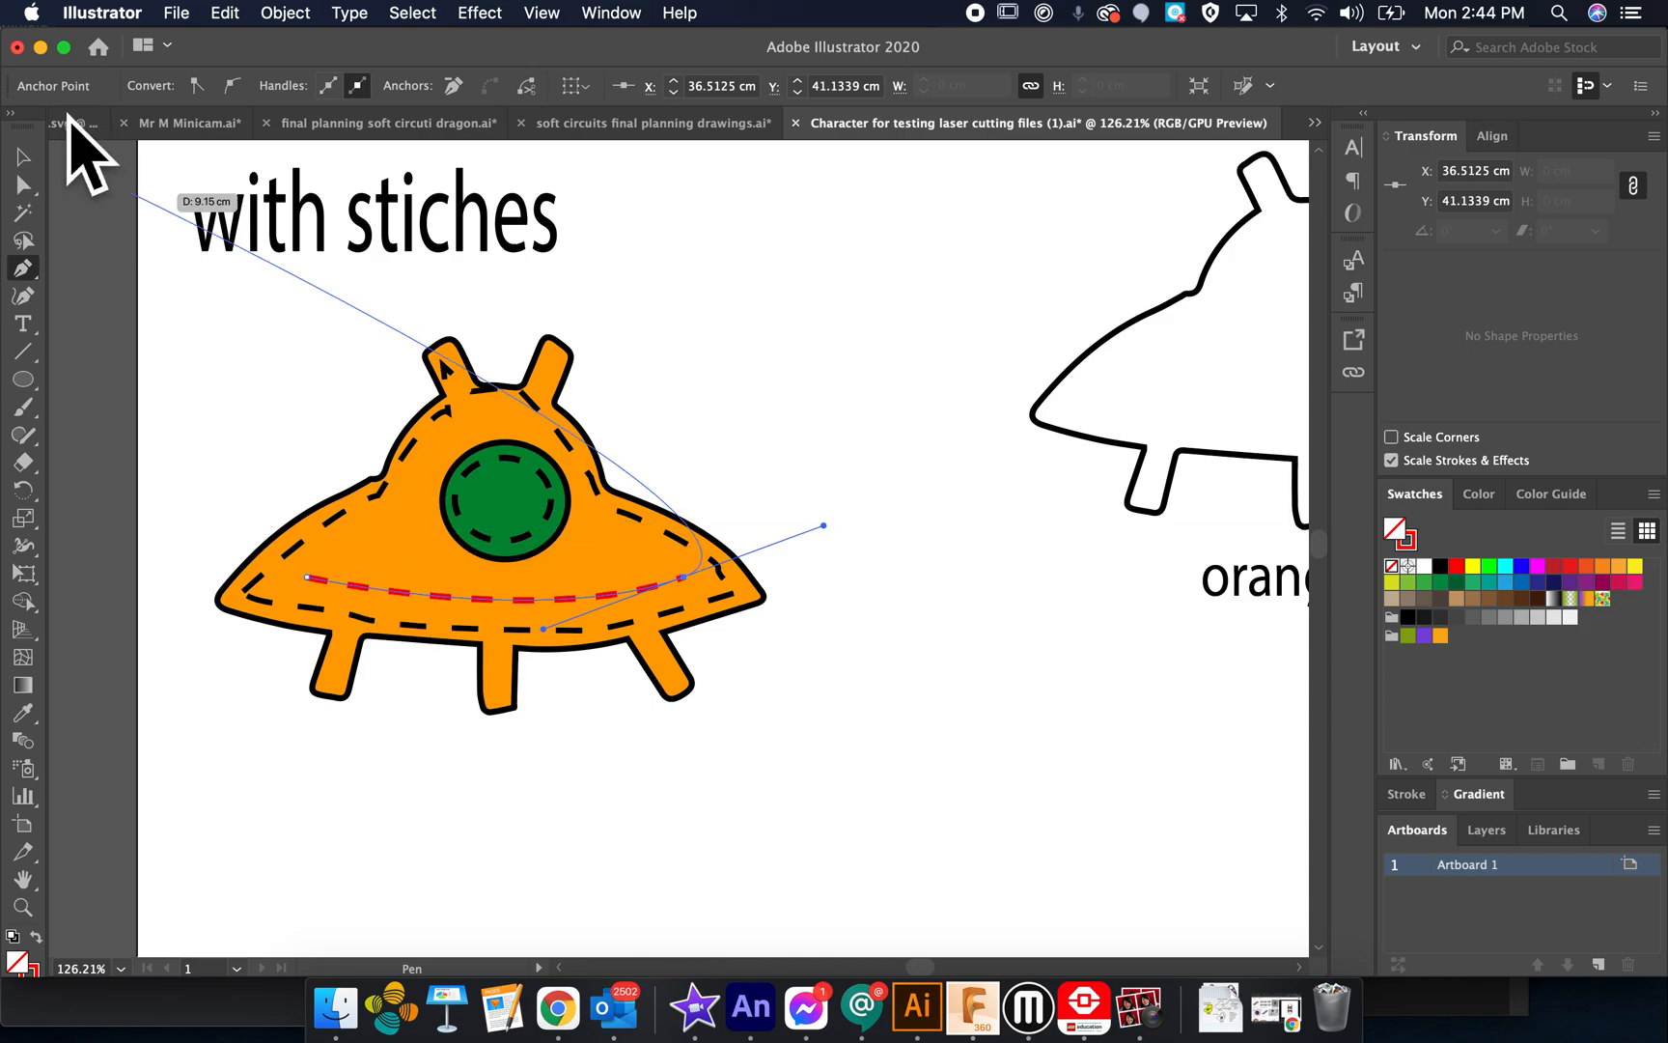
click(22, 156)
click(93, 193)
Delete the dashed-outline "Circuit Diagram" text below the orange saucer
scroll(930, 628, down, 10)
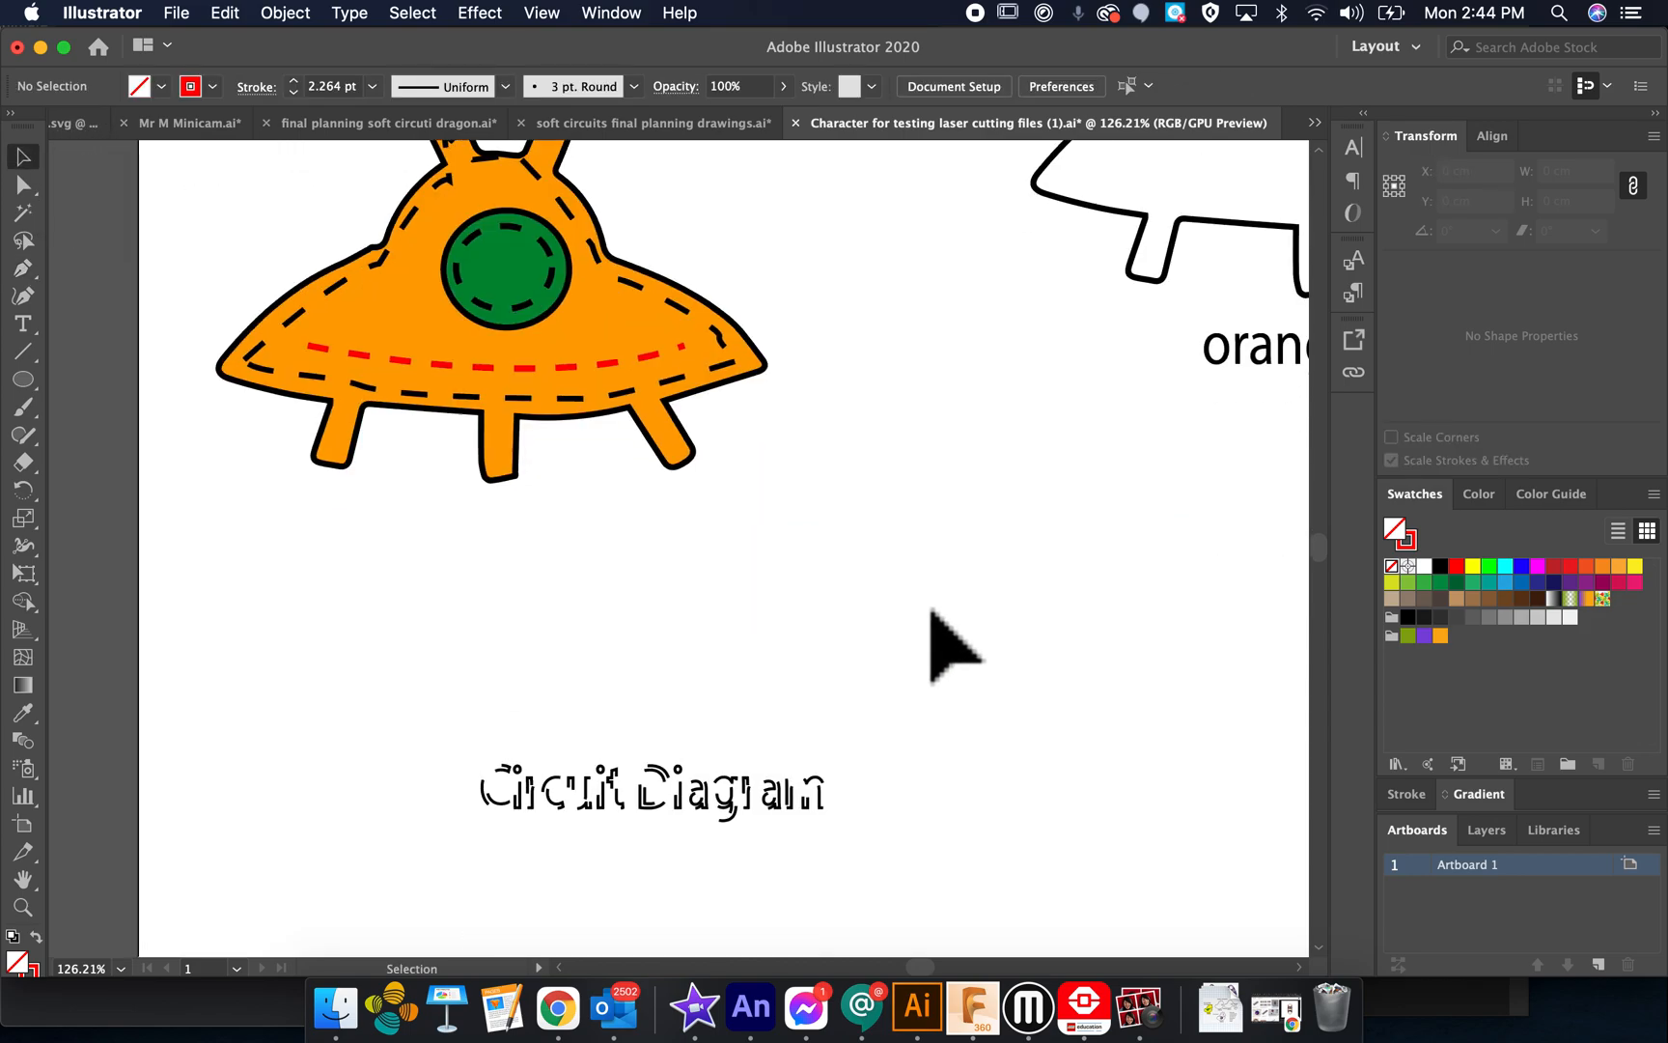
scroll(930, 627, down, 3)
click(826, 629)
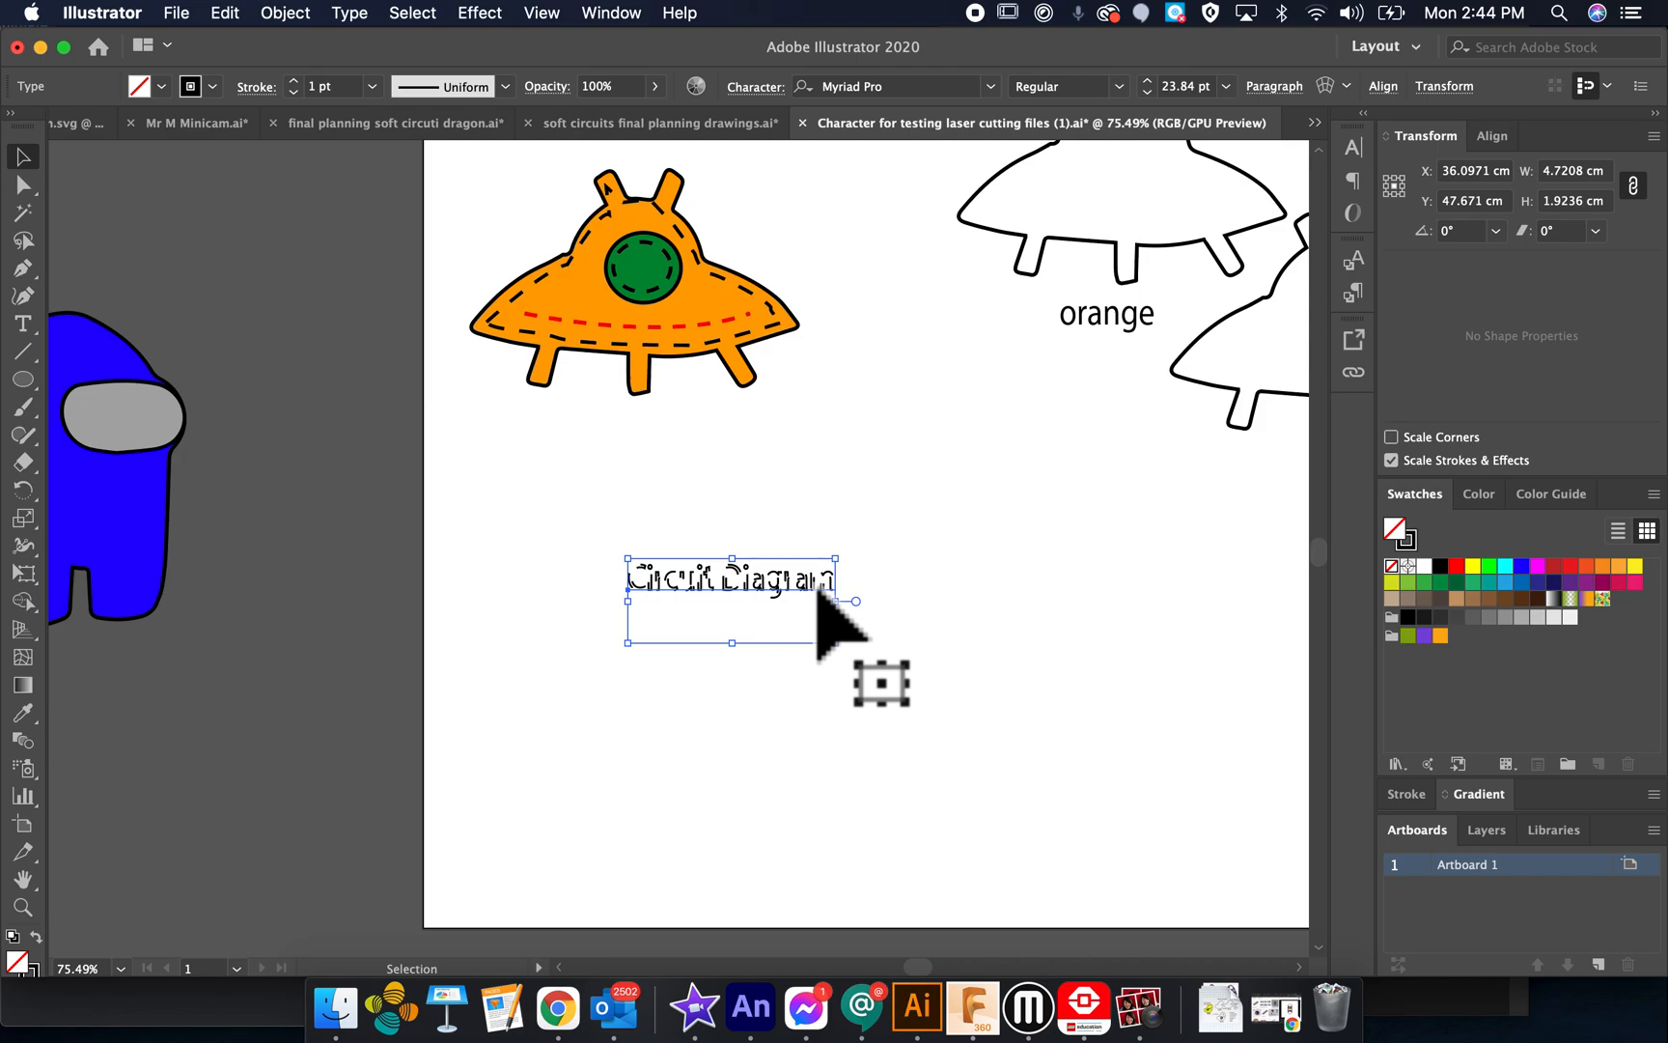
key(Delete)
Duplicate the "Full color design with stiches" heading and replace the copy's text with "Circuit Diagram"
scroll(803, 581, up, 3)
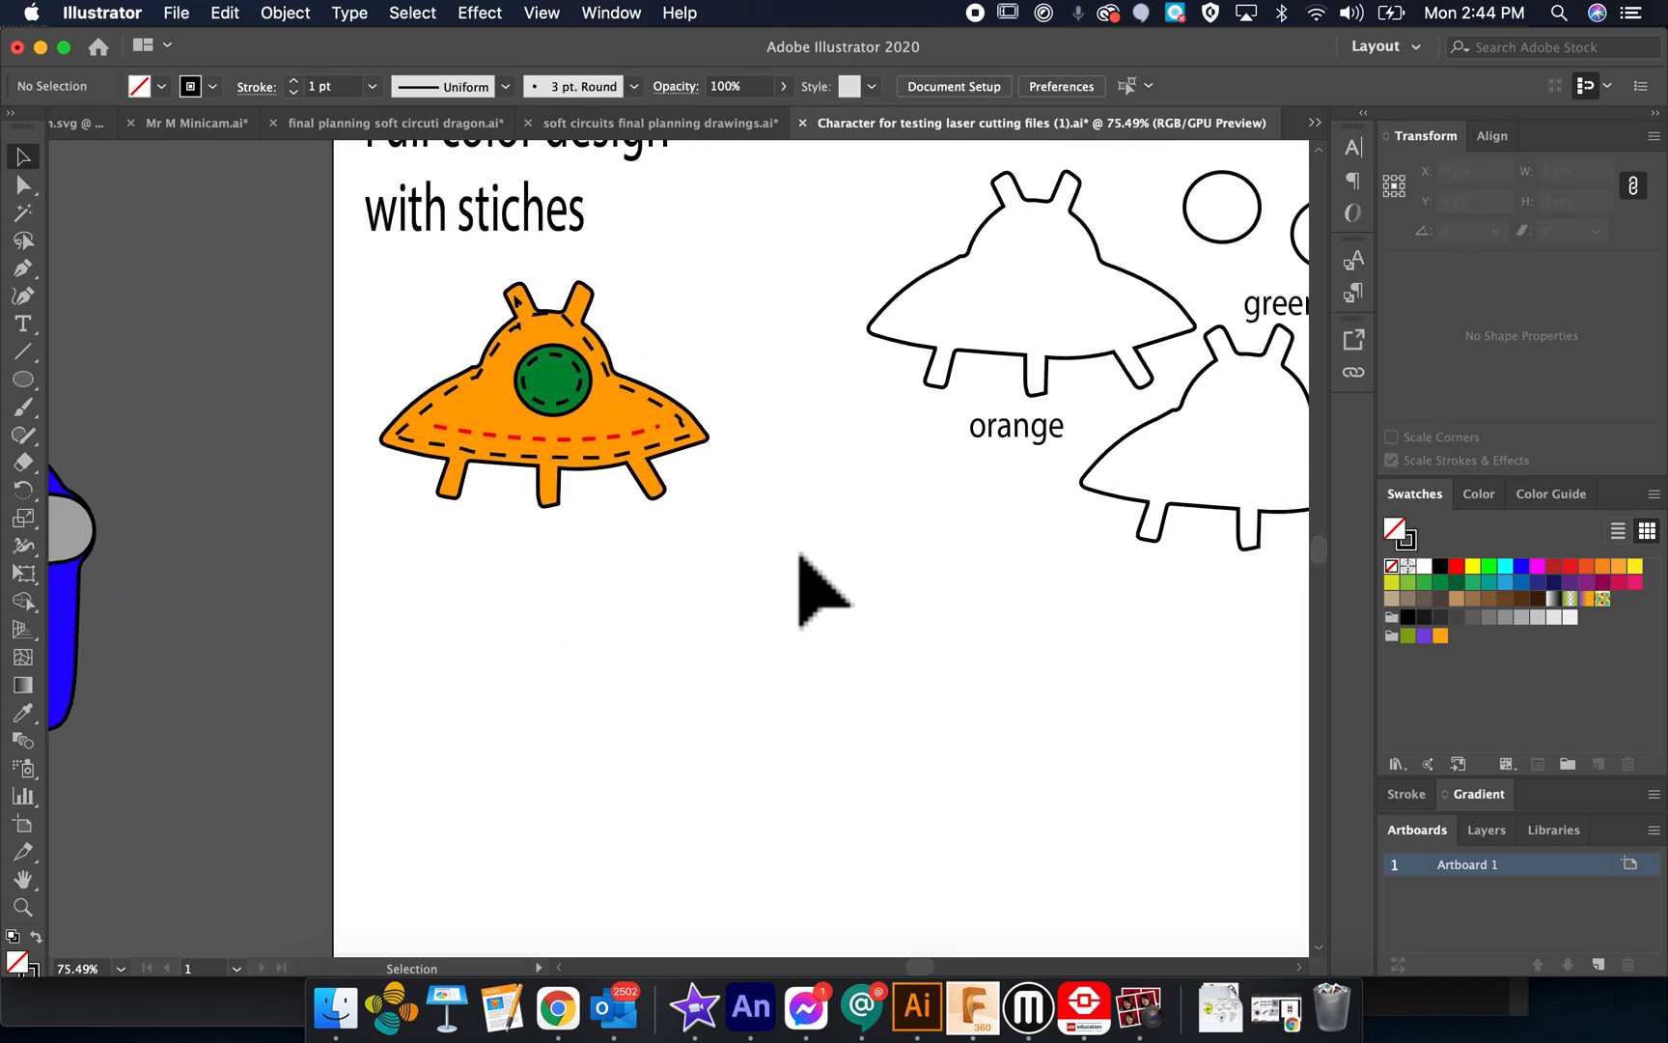
click(547, 230)
key(super+c)
key(super+v)
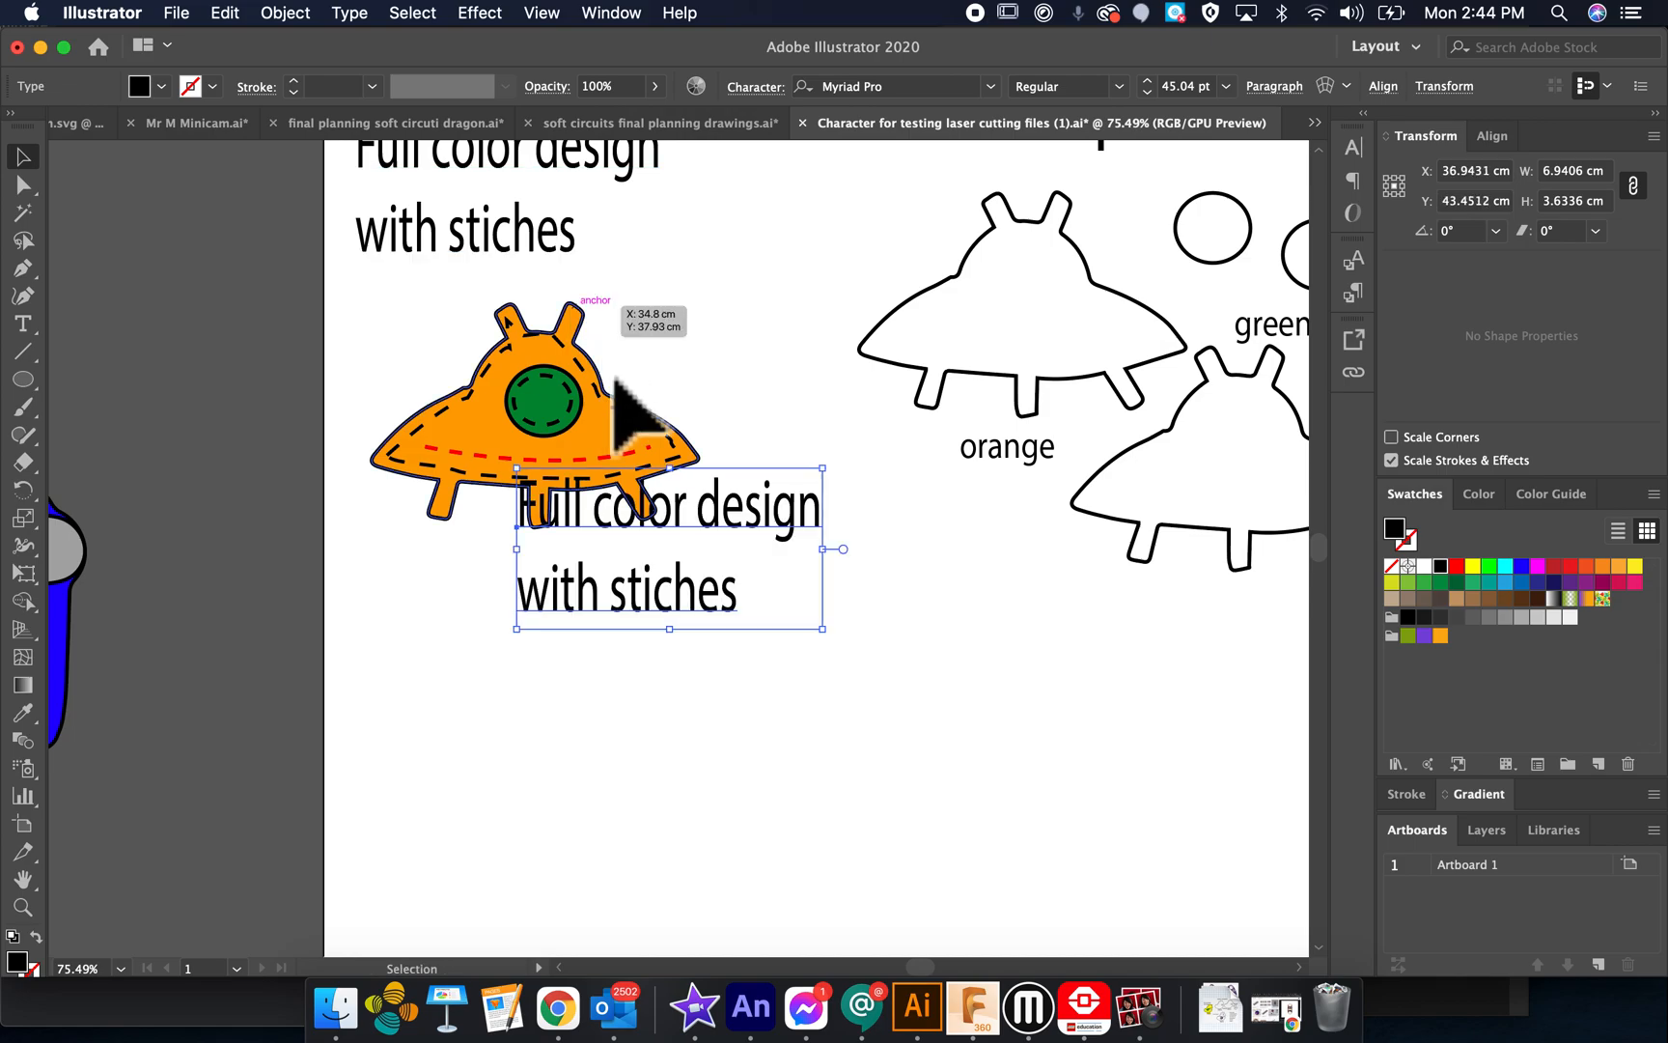
double_click(693, 551)
triple_click(691, 518)
drag(738, 618, 533, 495)
key(BackSpace)
key(BackSpace)
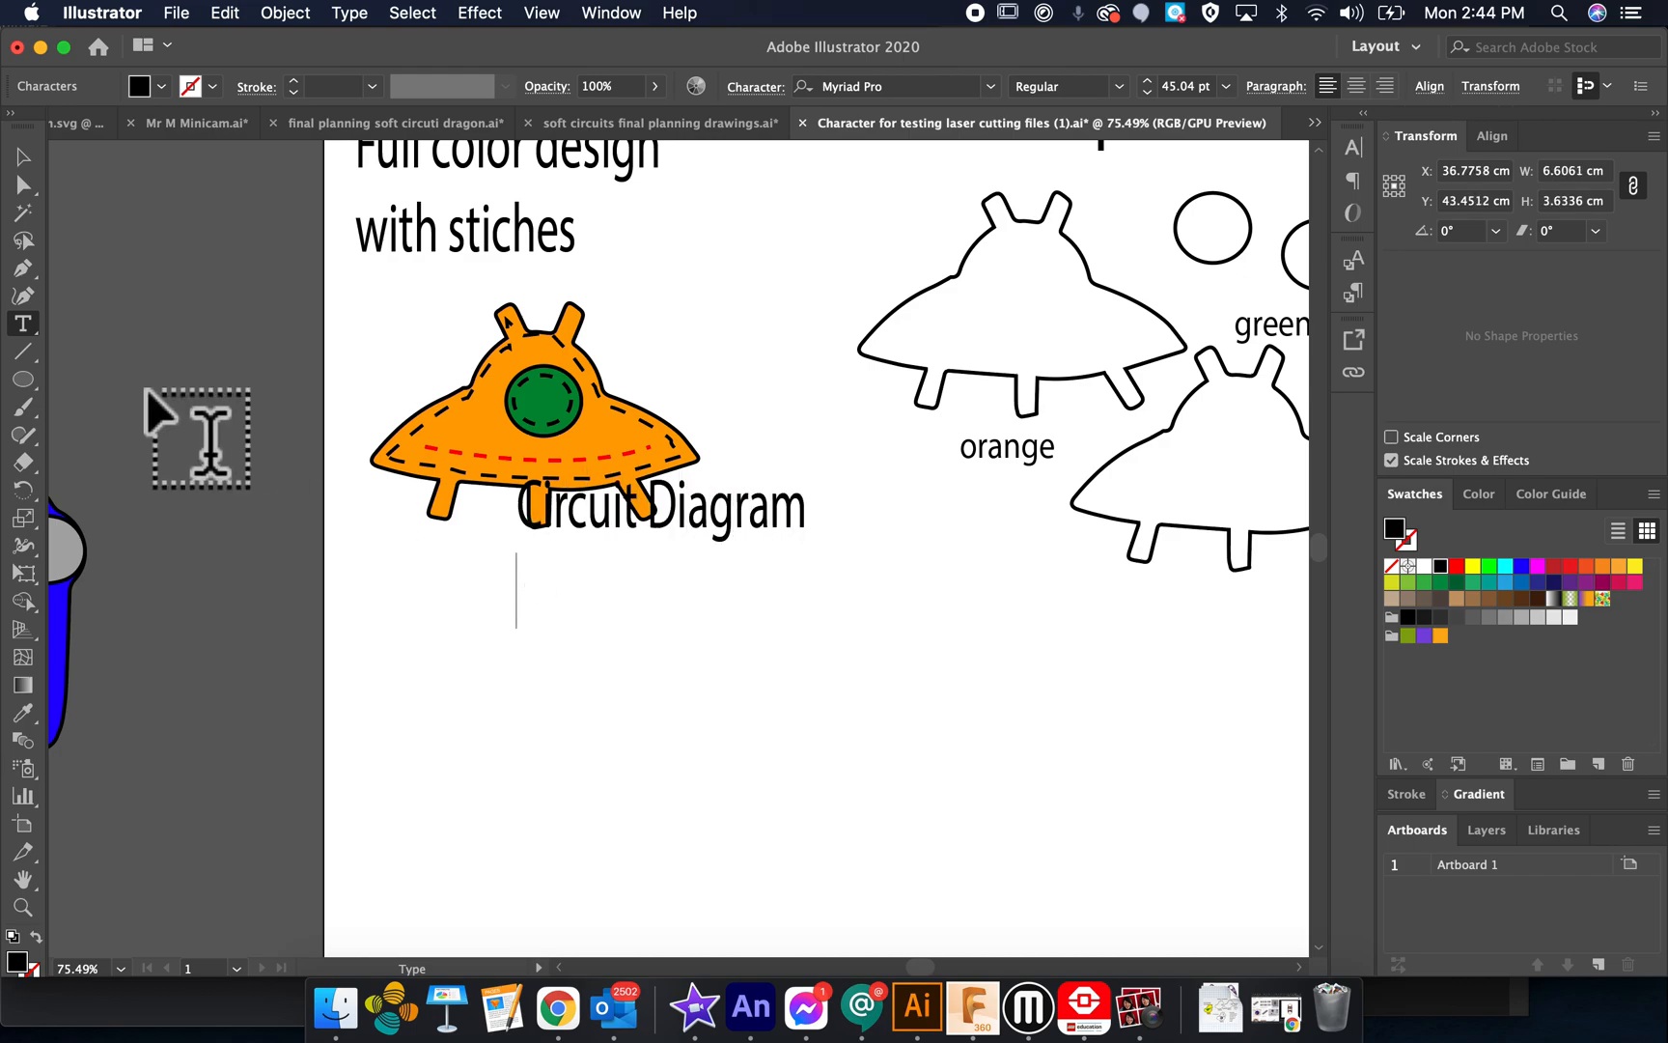
Move the "Circuit Diagram" heading into the empty area below the designs and place a copy of the saucer outline beneath it
click(23, 156)
drag(693, 500, 882, 658)
scroll(882, 666, down, 3)
scroll(890, 649, down, 3)
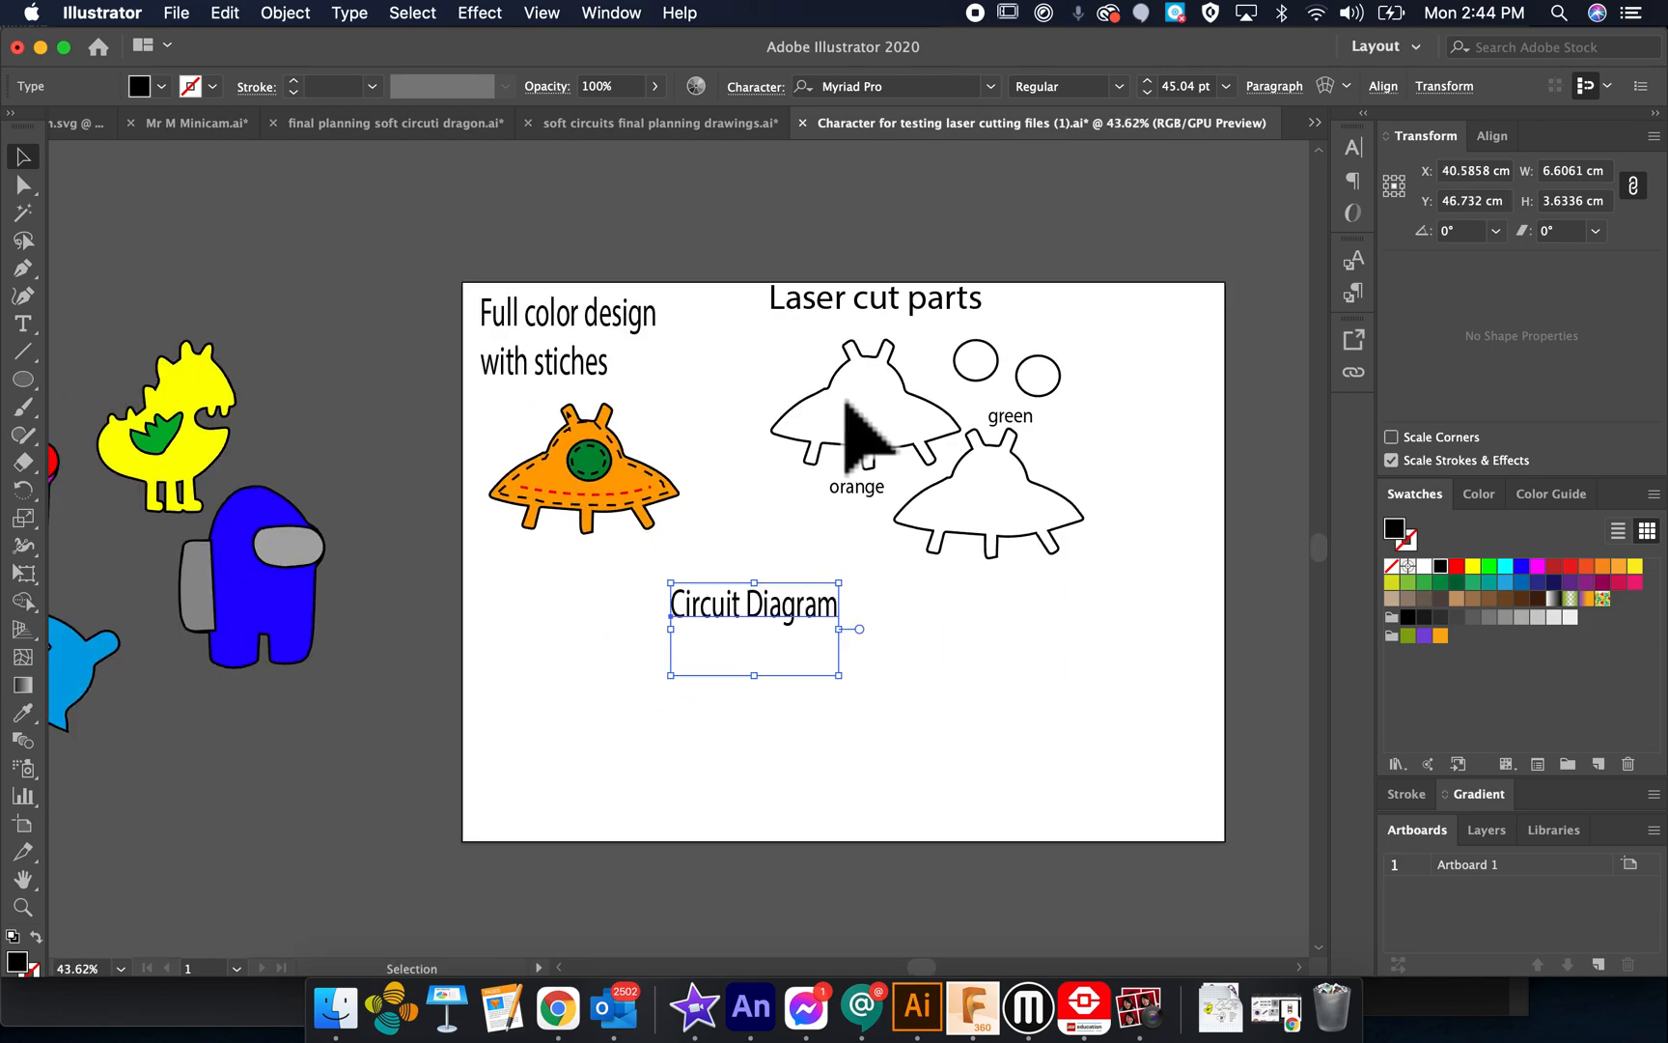
click(849, 452)
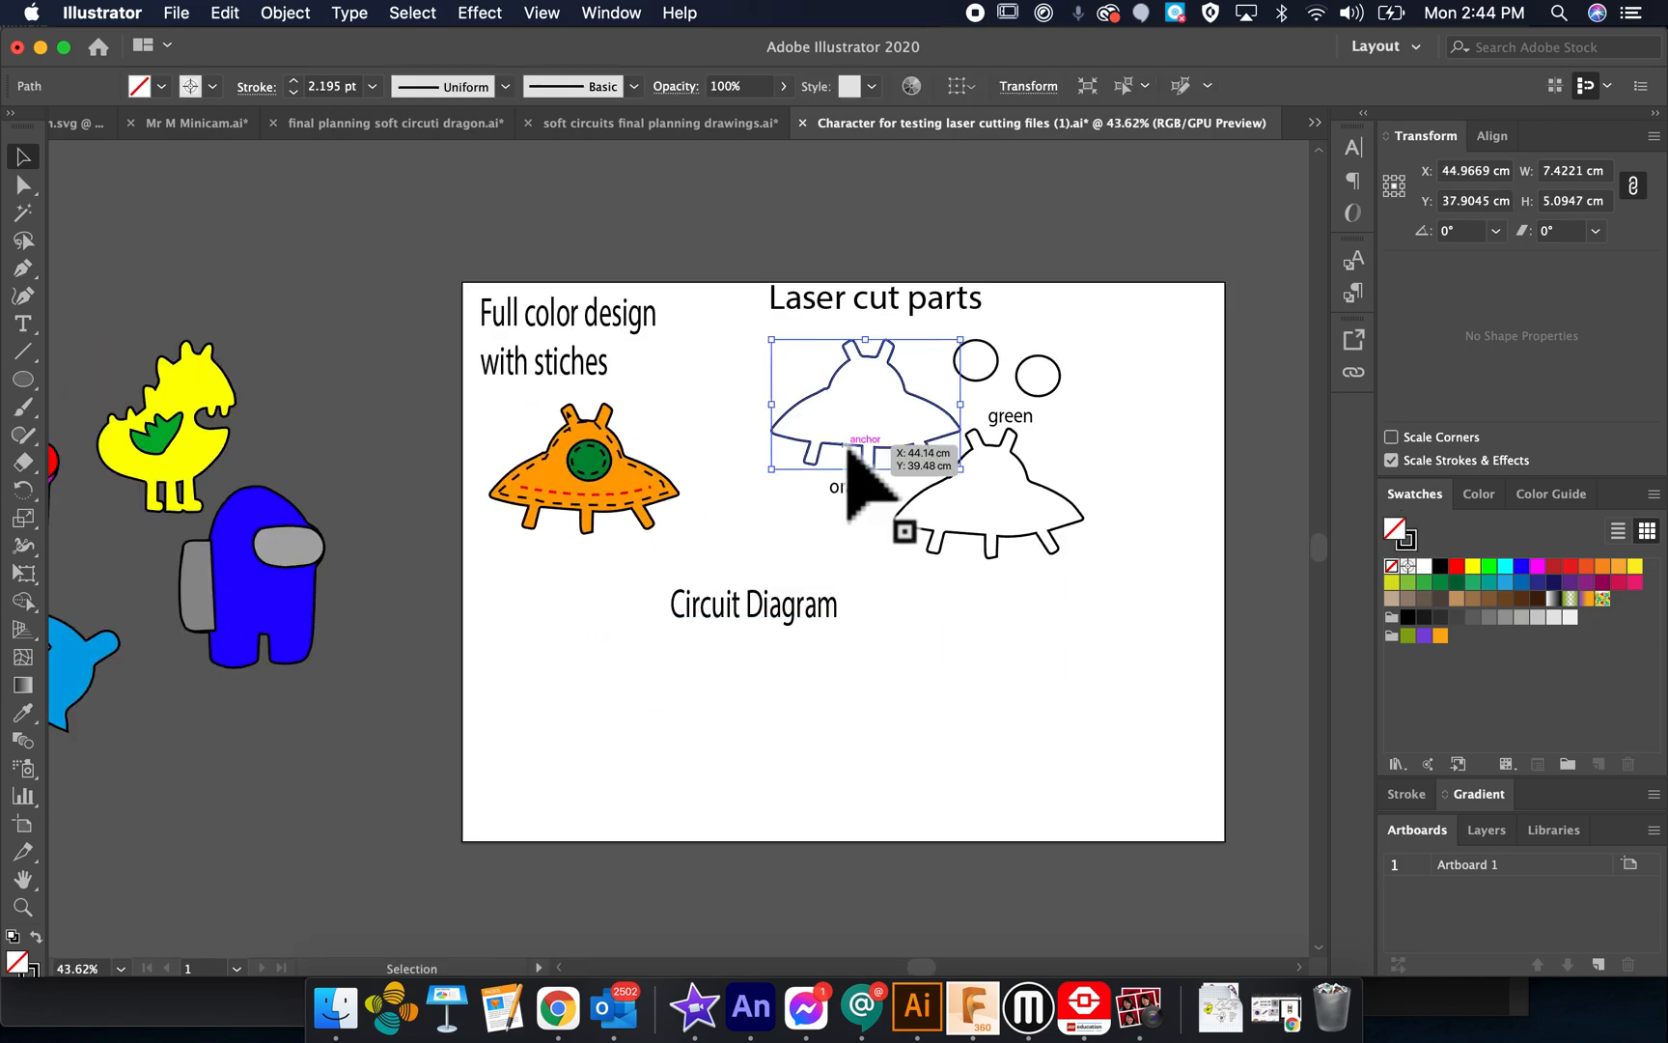
drag(848, 452, 897, 748)
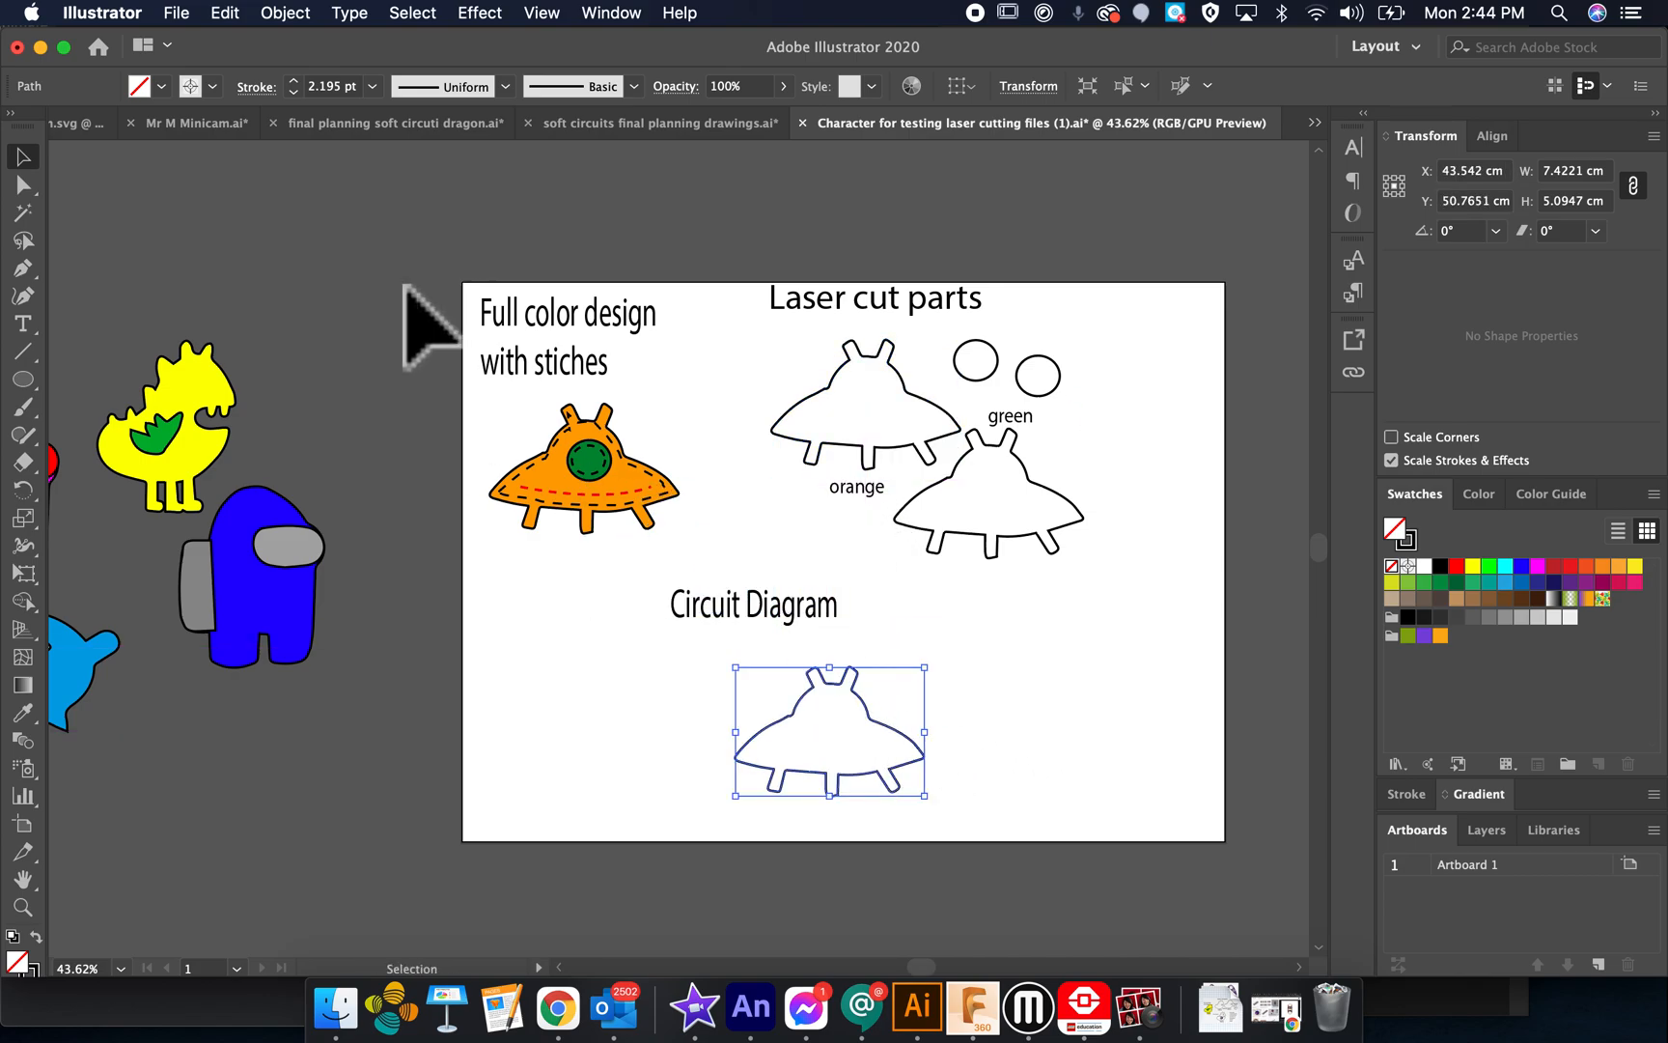
Place the image lilypad led.png from the Downloads folder beside the "Circuit Diagram" heading
click(176, 13)
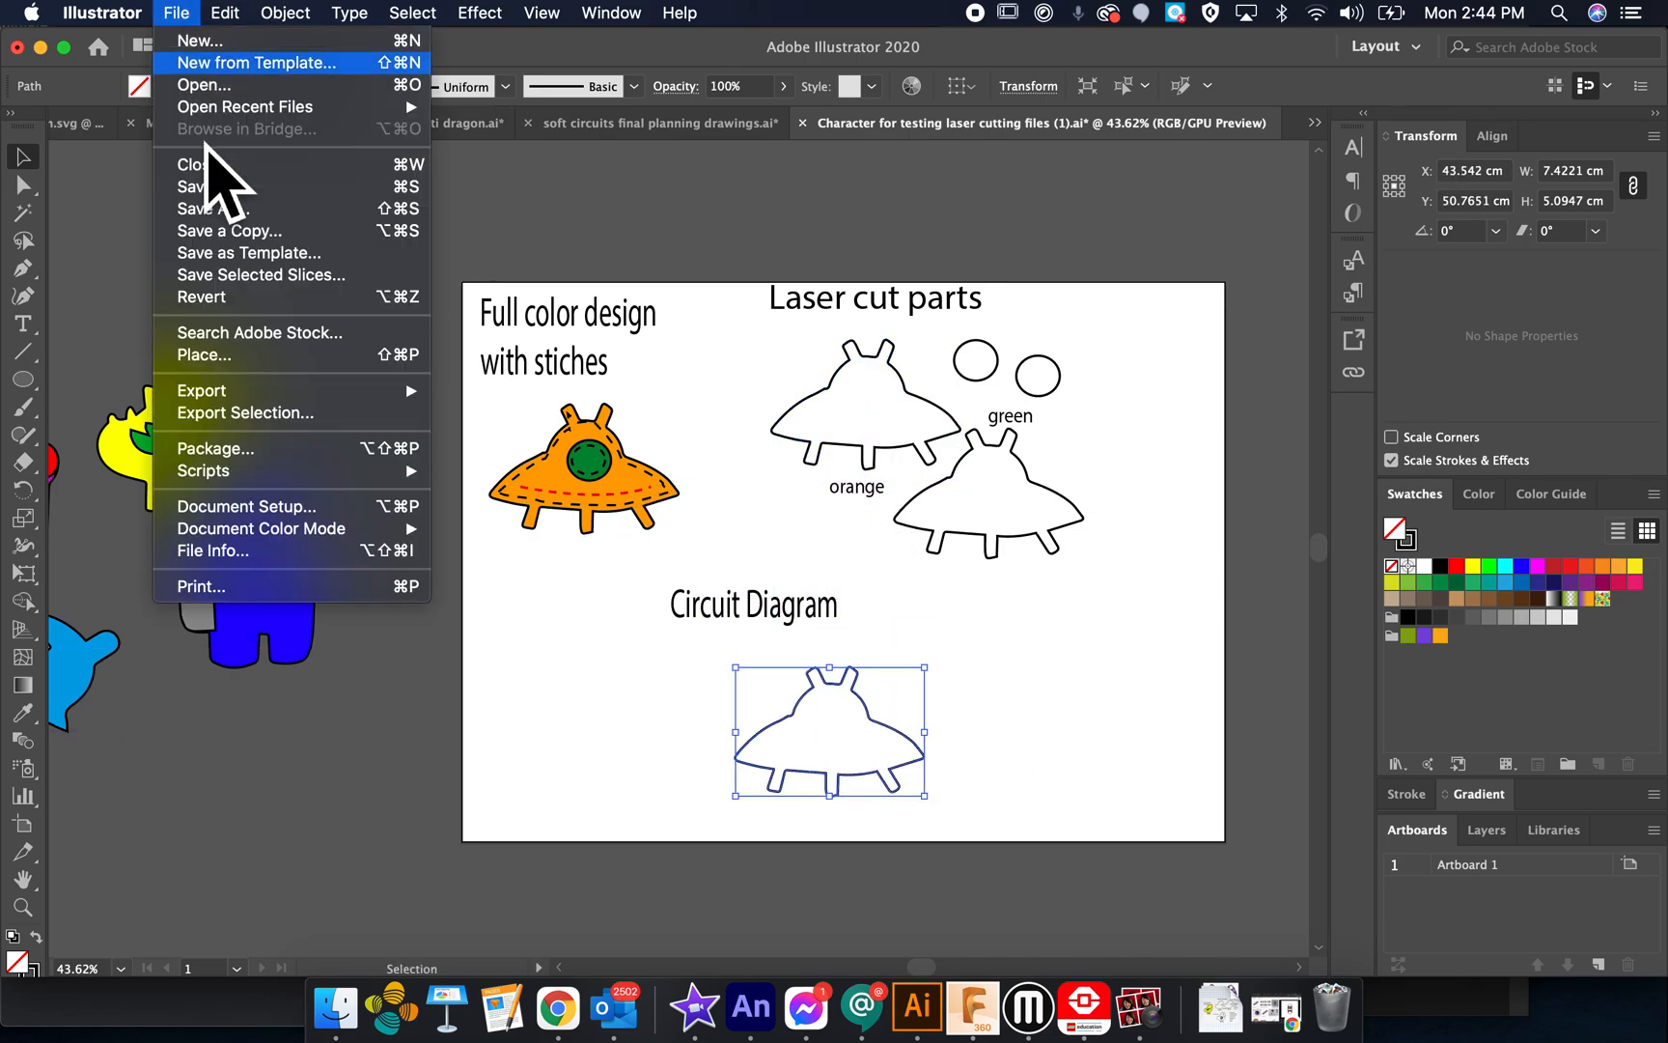
click(249, 358)
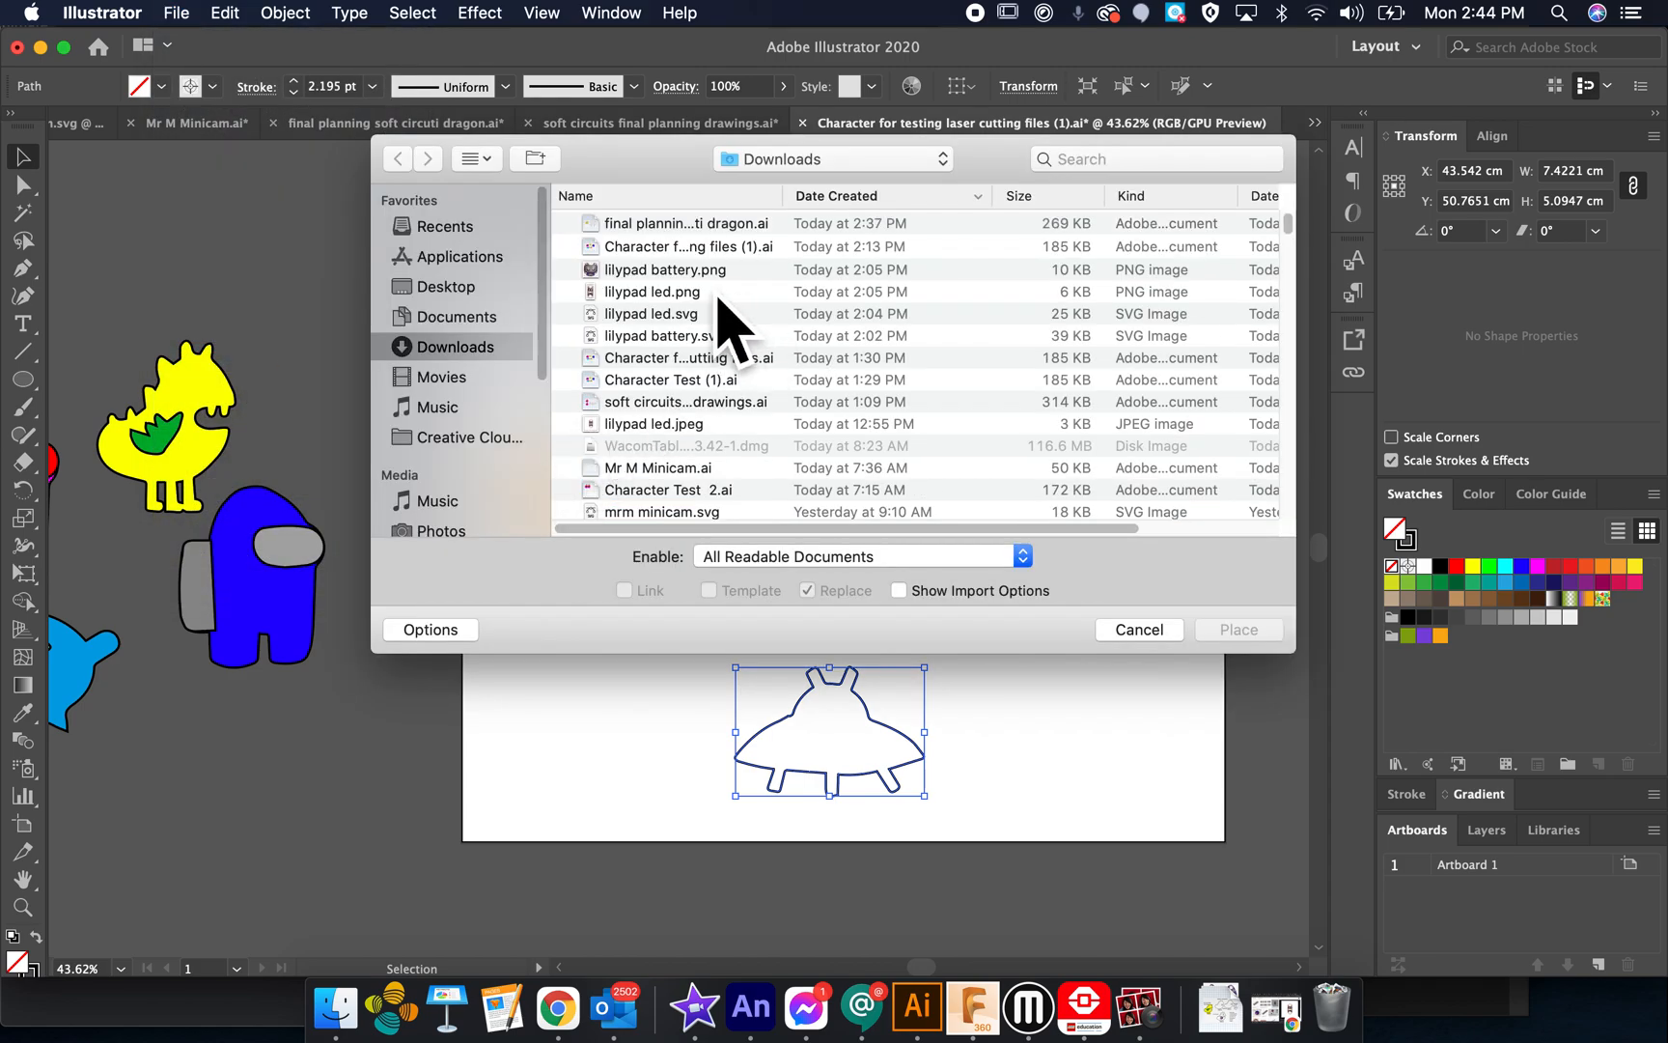
key(l)
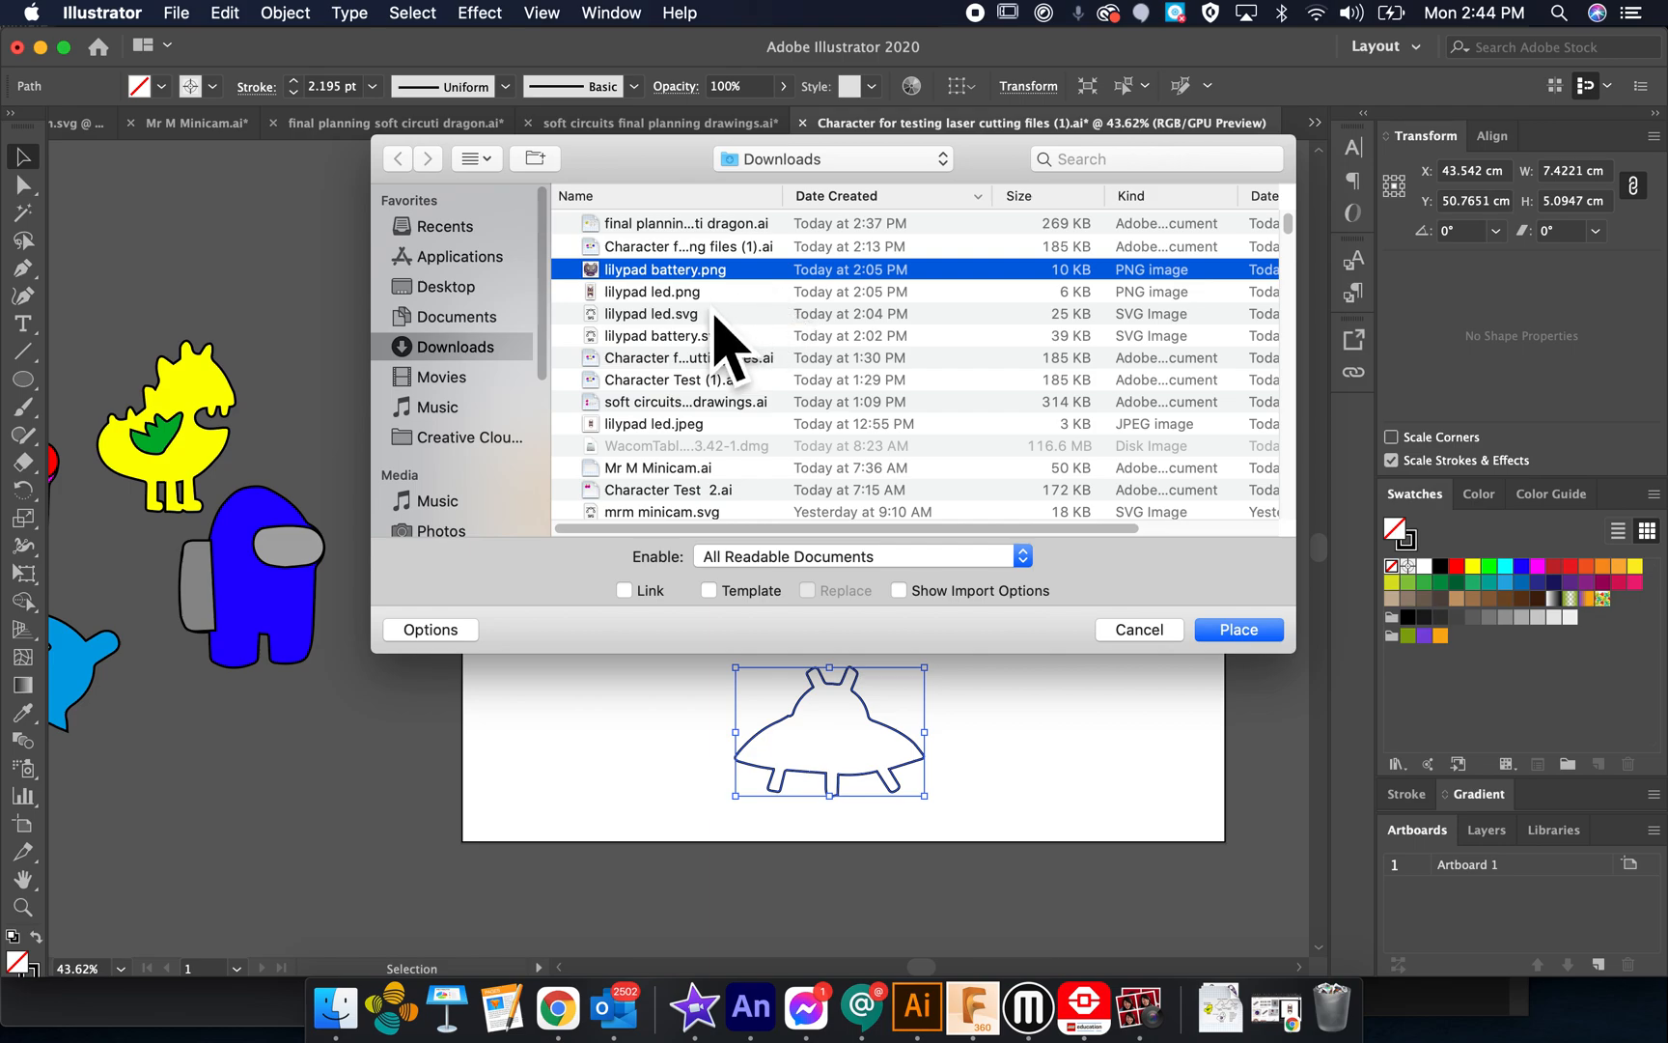
key(Down)
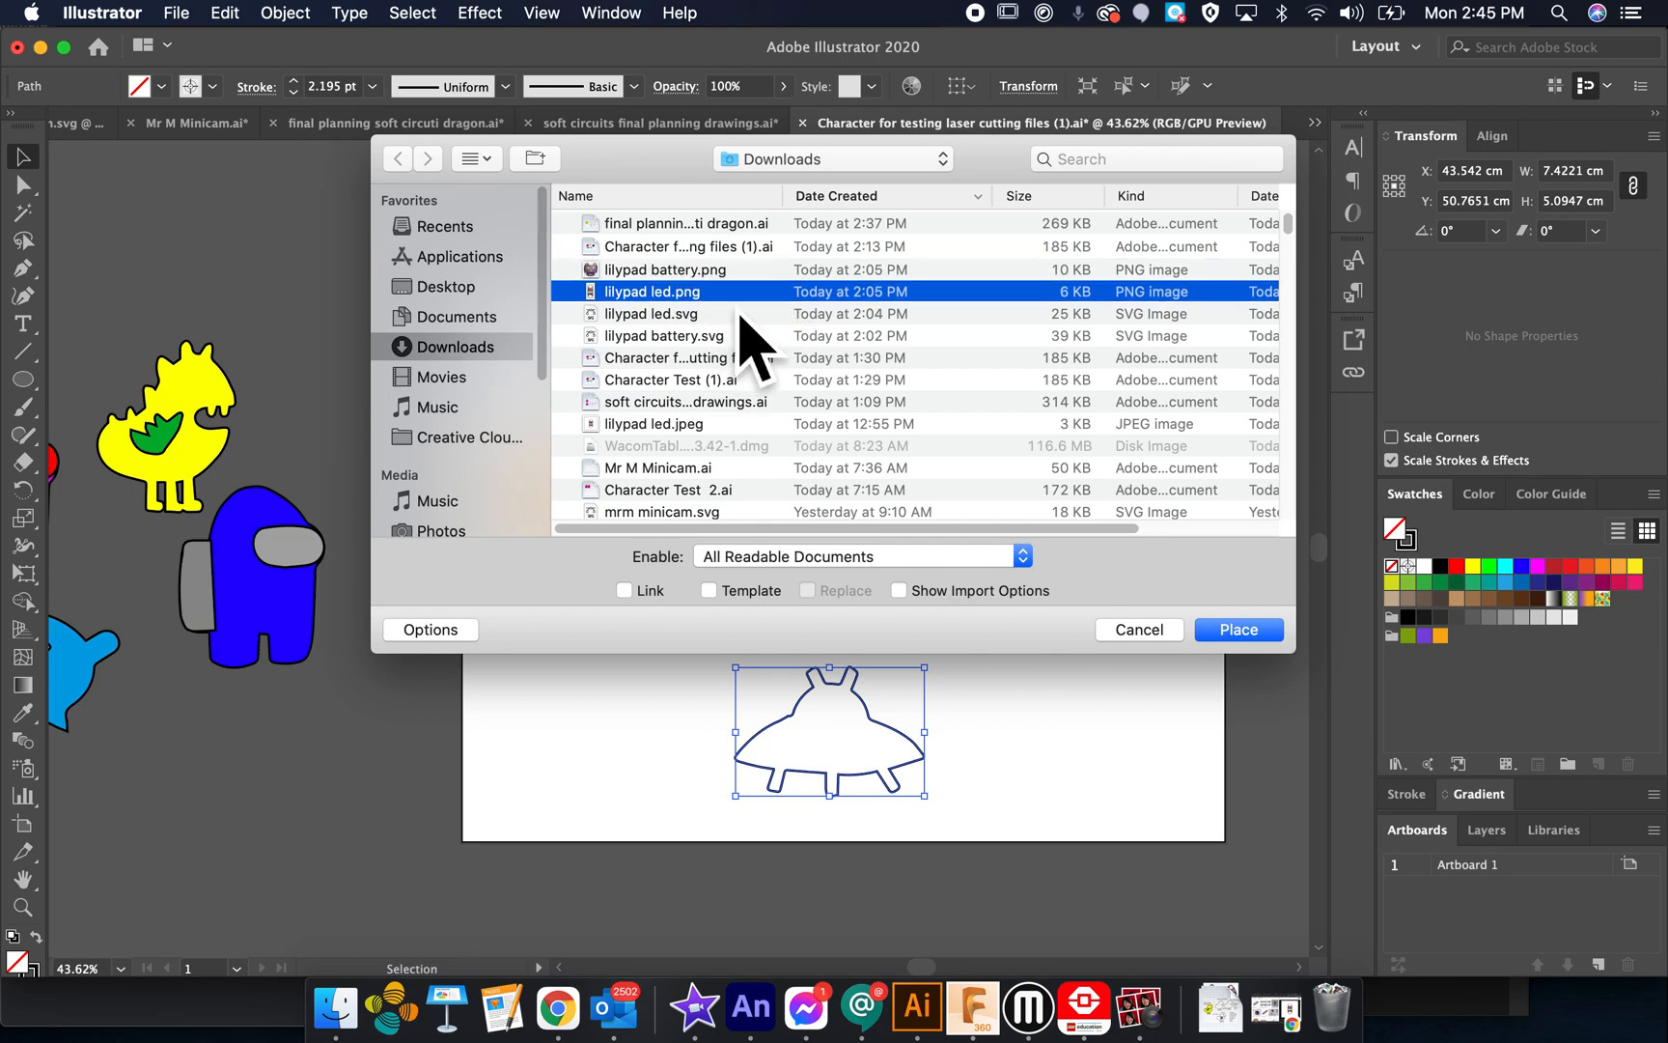
key(Up)
key(Down)
key(Return)
drag(806, 417, 956, 648)
Scale the LED image down to about 0.71 by 1.65 cm and move it into the dome of the circuit diagram's saucer
scroll(998, 744, up, 6)
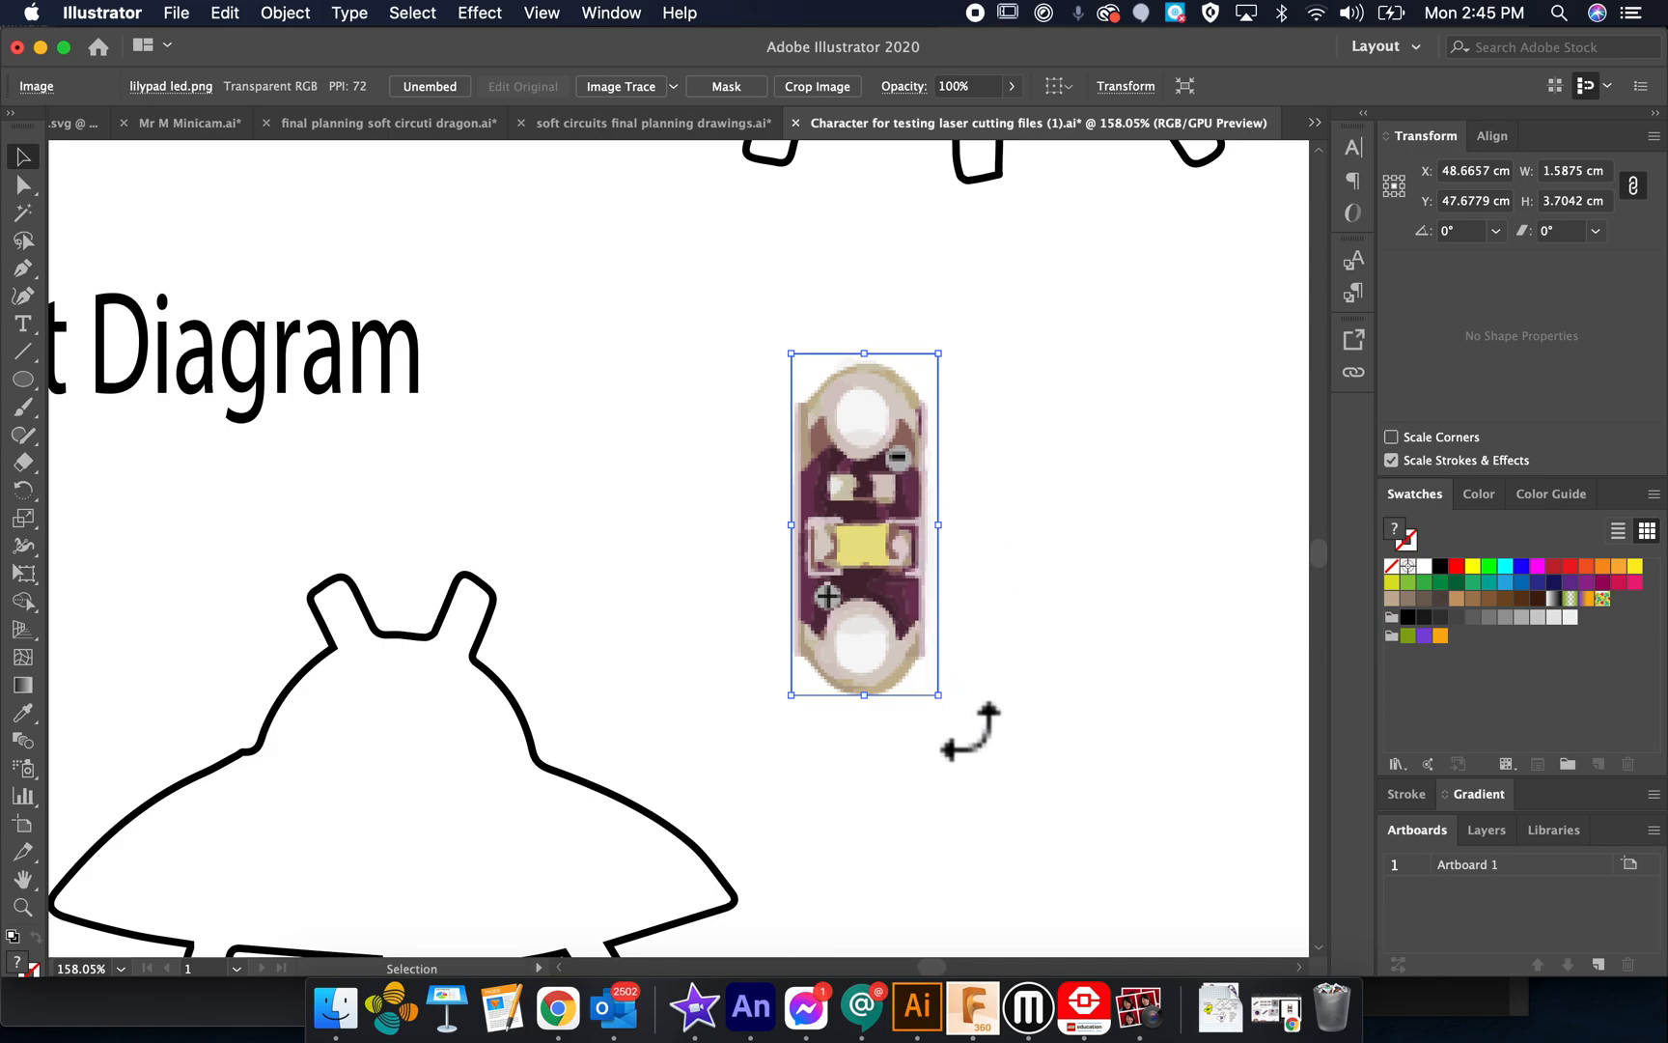
drag(938, 694, 859, 558)
drag(838, 471, 415, 753)
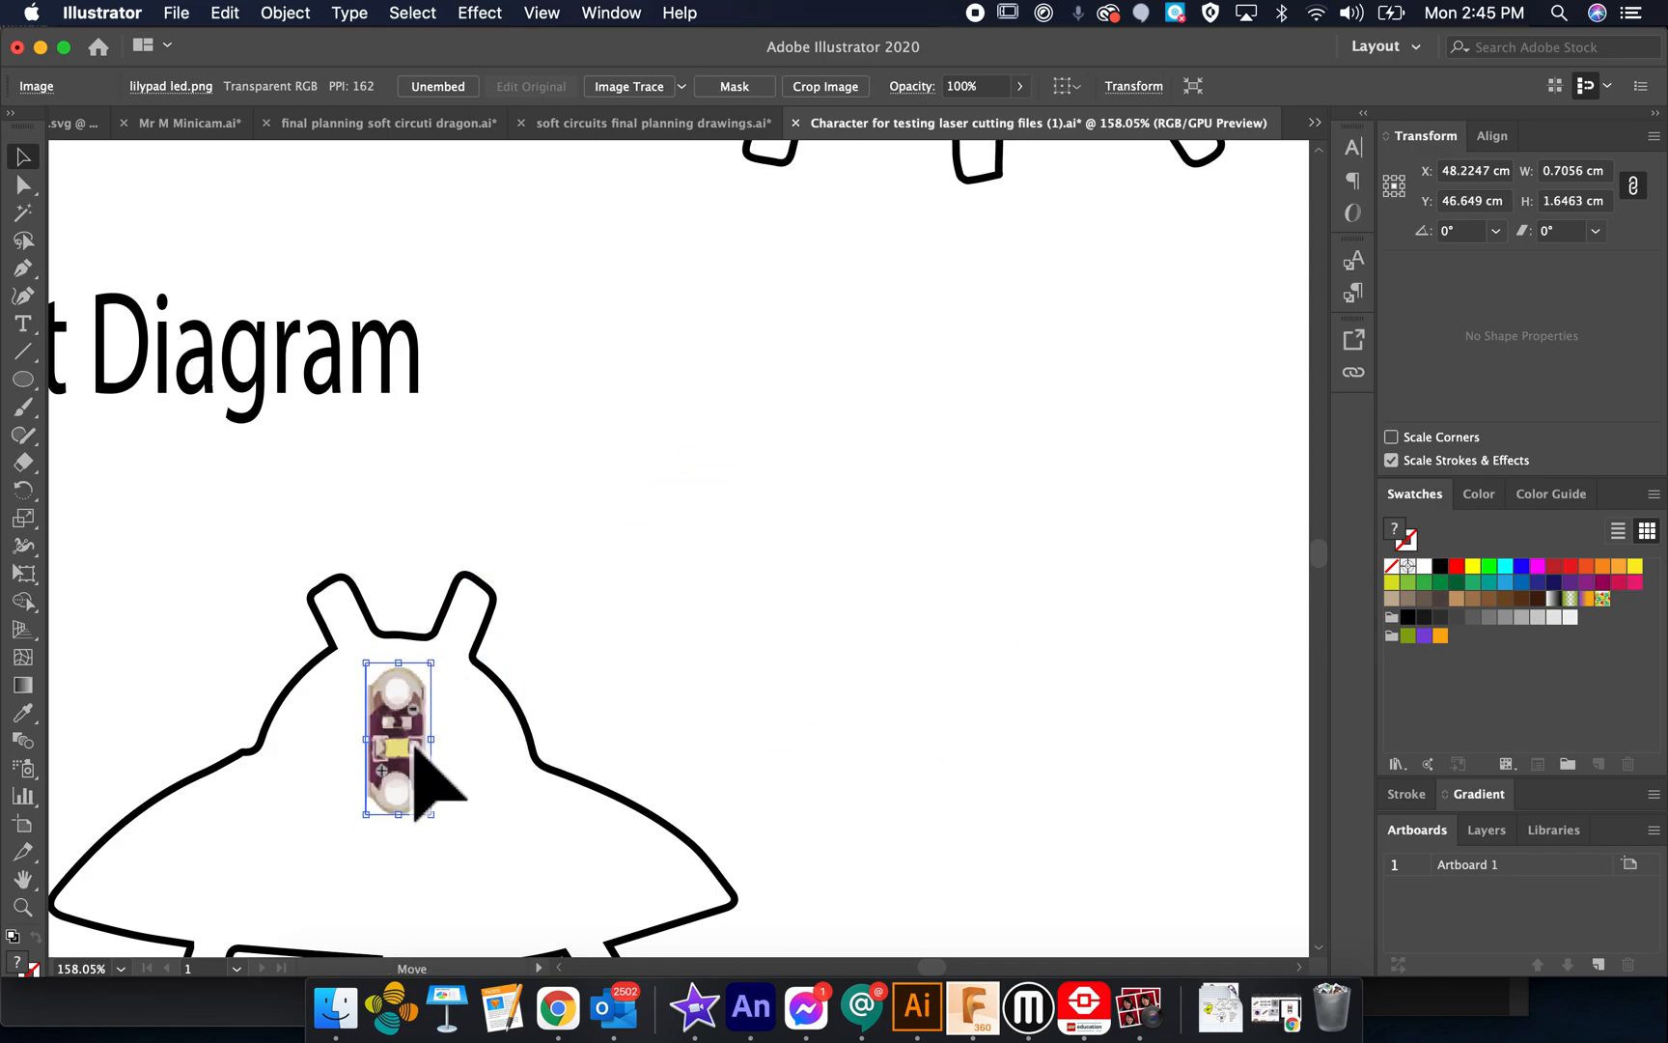
Rotate the LED image in the saucer's dome by 90° so it lies horizontally
scroll(625, 826, down, 2)
scroll(626, 826, left, 2)
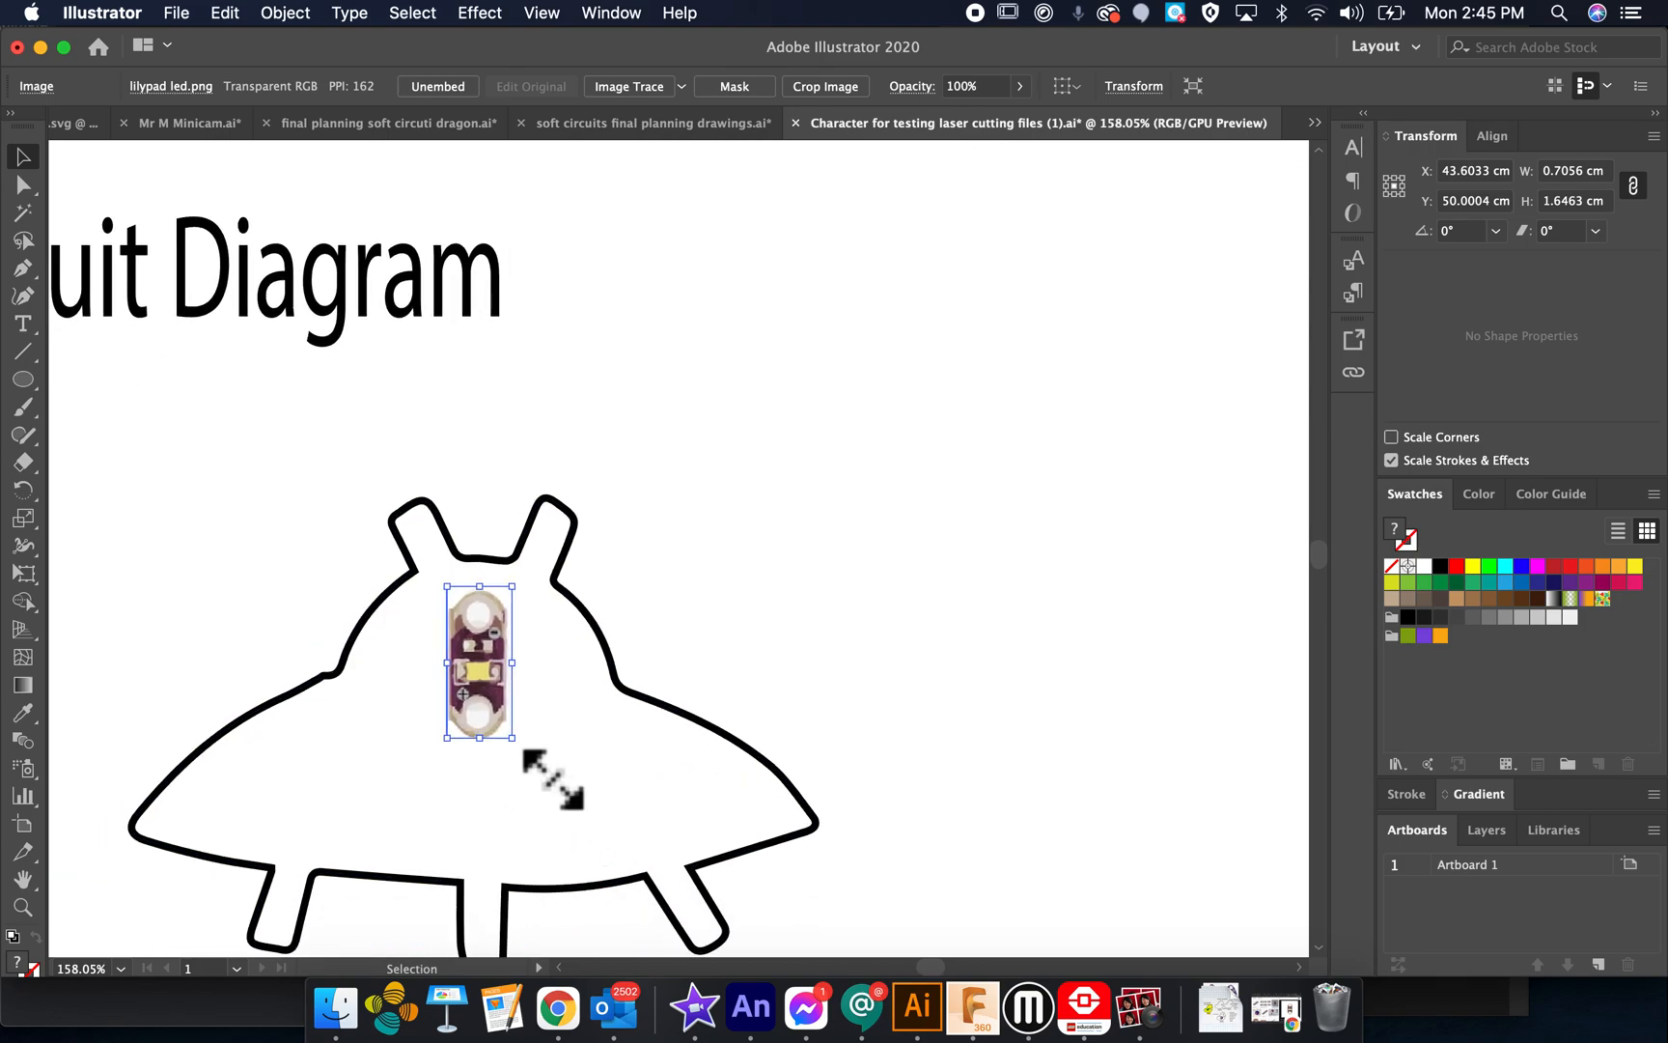
drag(548, 758, 590, 661)
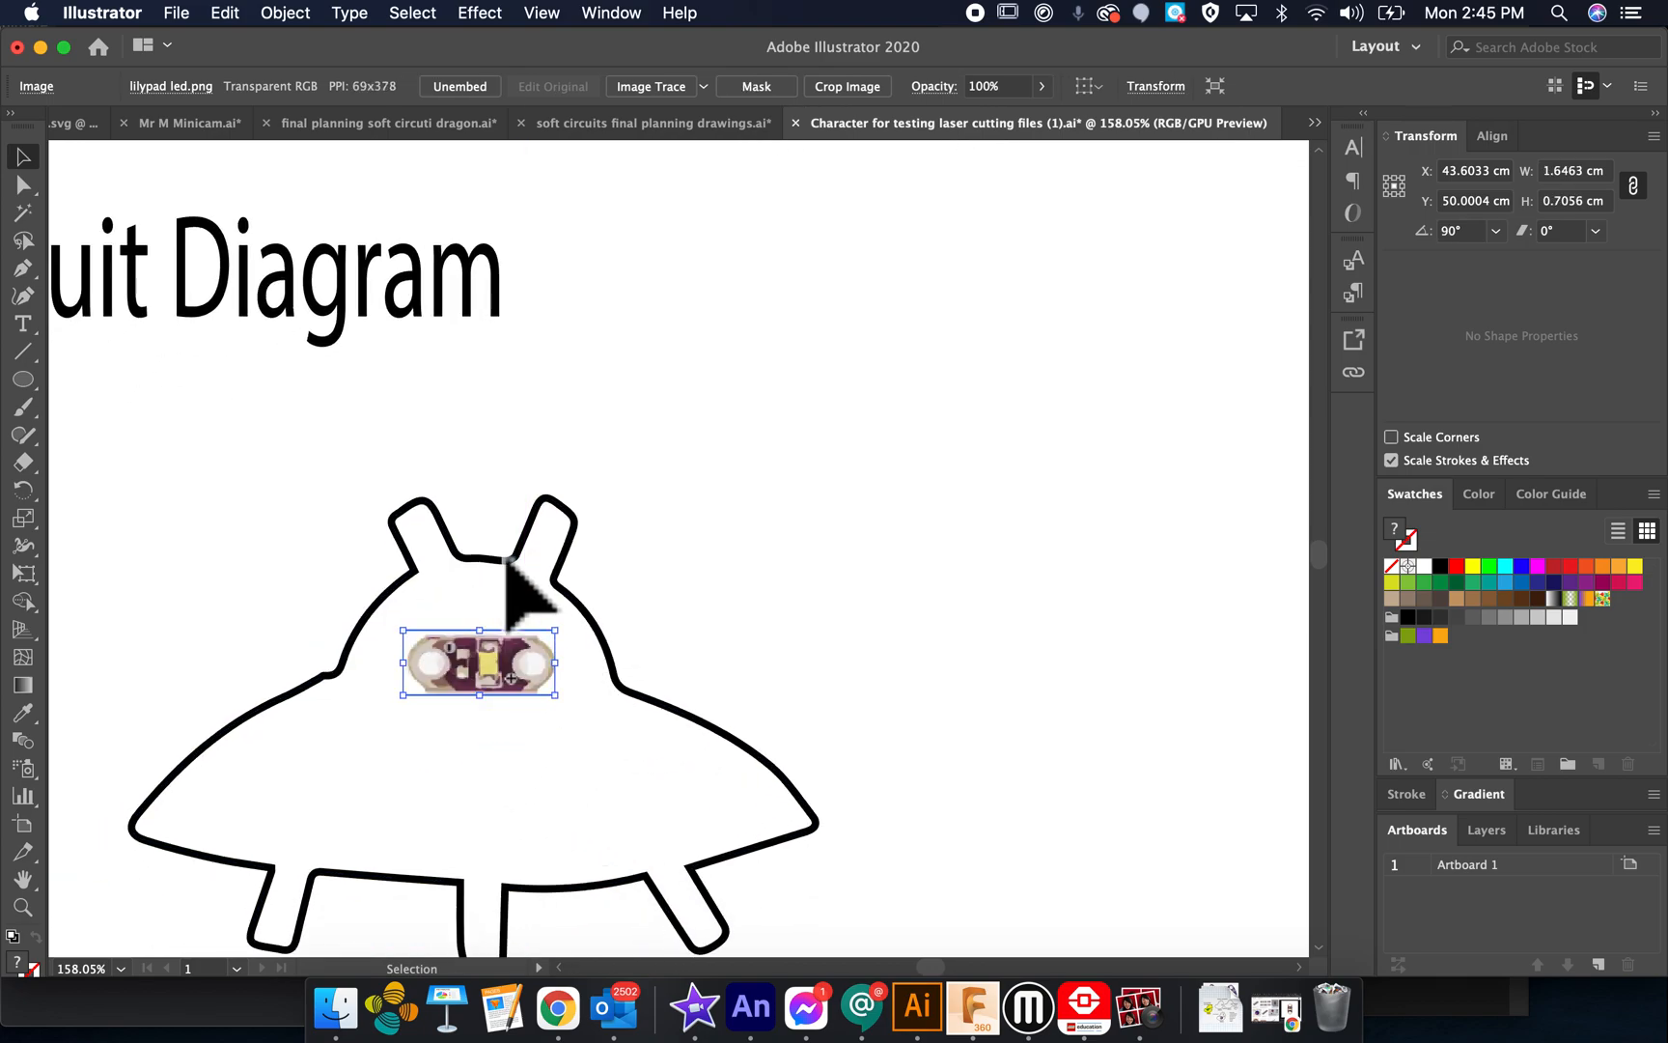
scroll(506, 564, up, 5)
scroll(505, 563, left, 6)
scroll(506, 564, up, 5)
scroll(506, 564, left, 3)
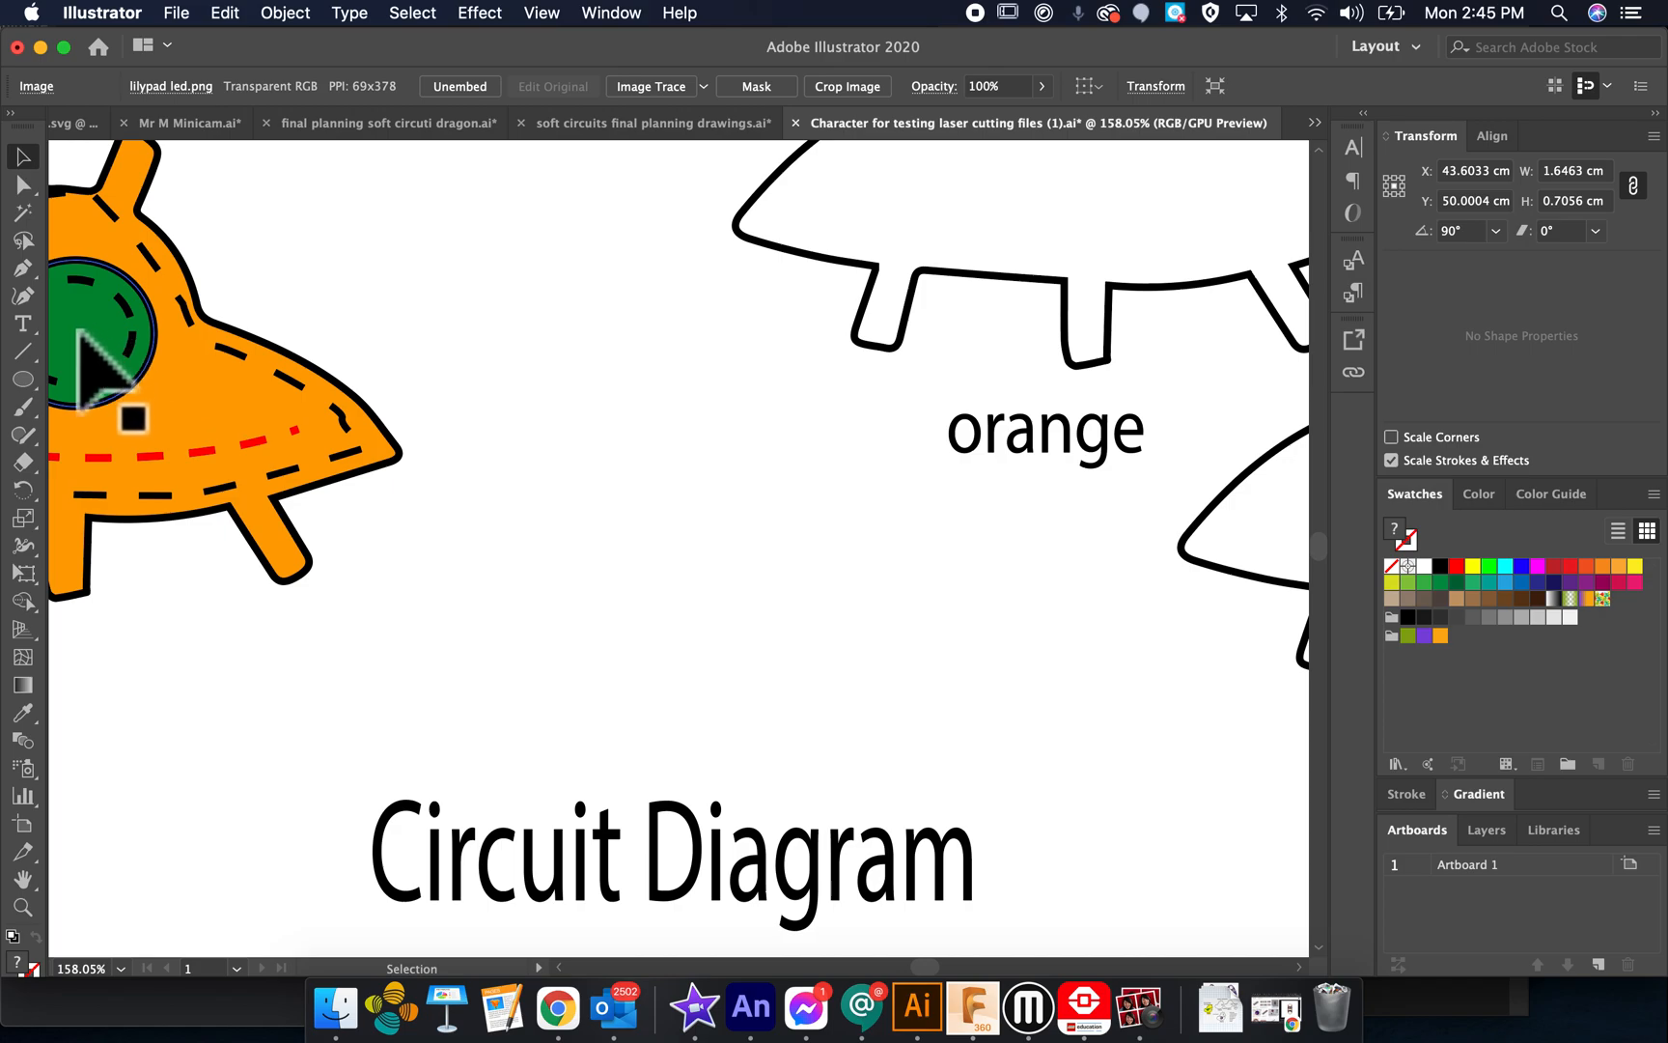
scroll(960, 763, down, 10)
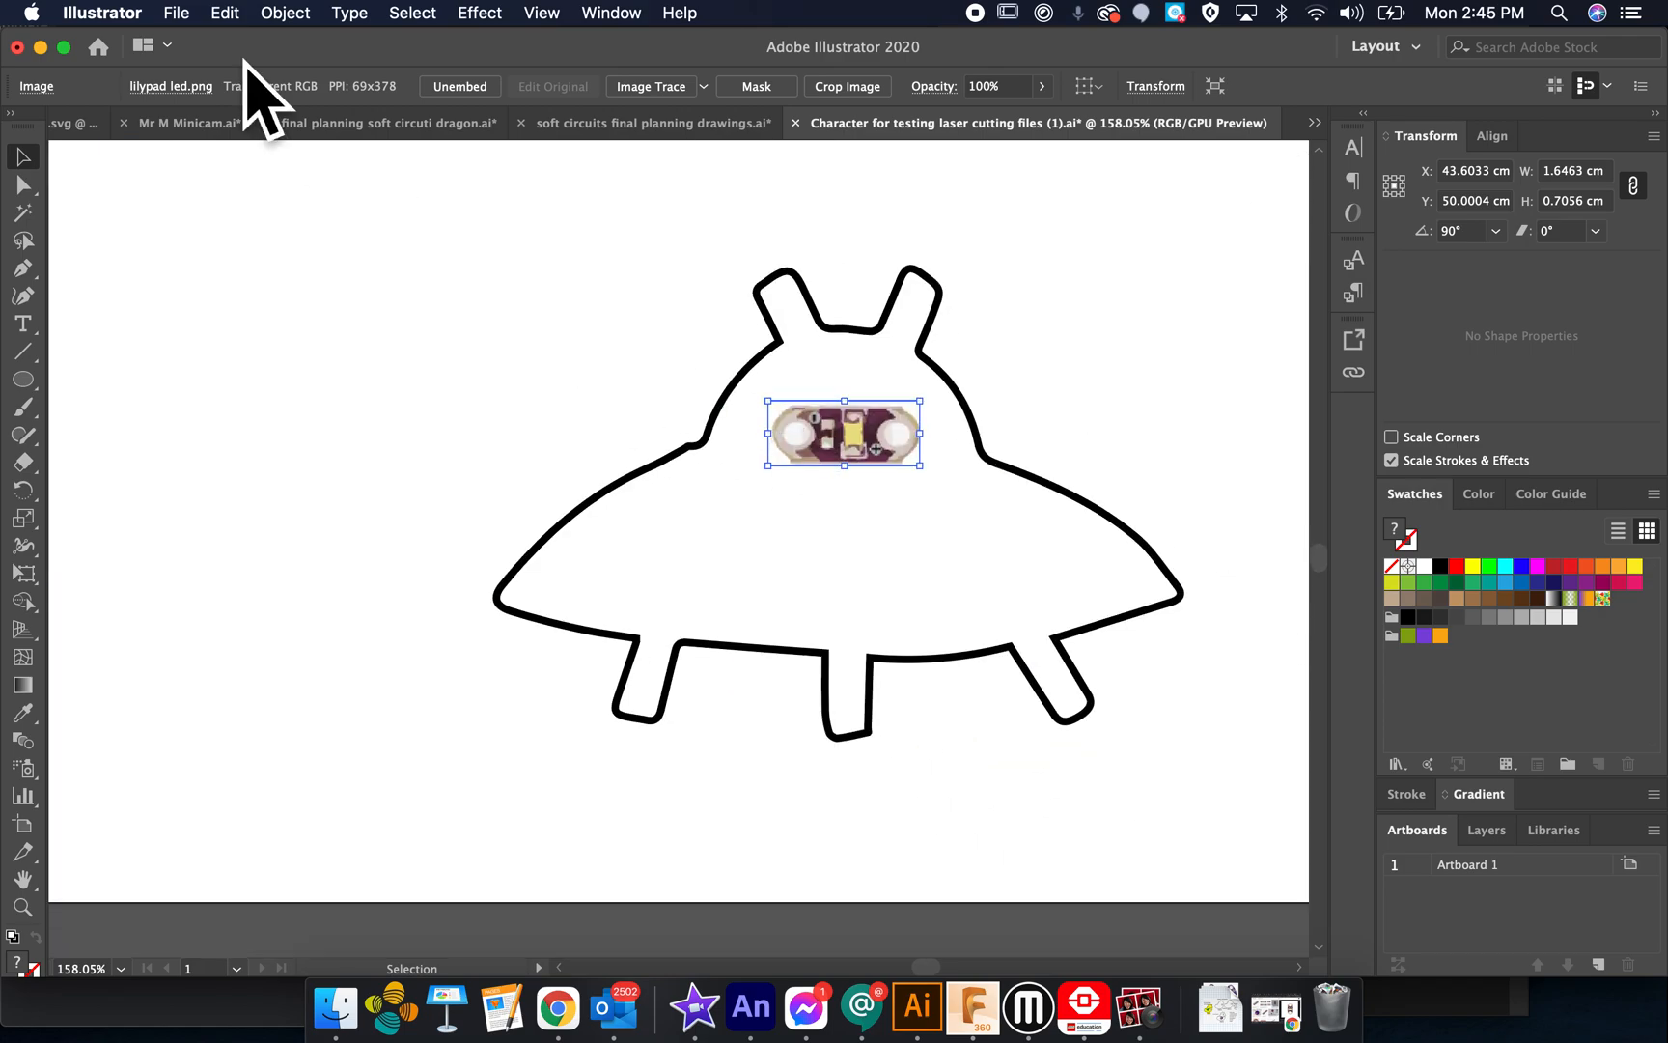
click(178, 12)
click(259, 333)
key(super+Tab)
click(142, 19)
mouse_move(179, 12)
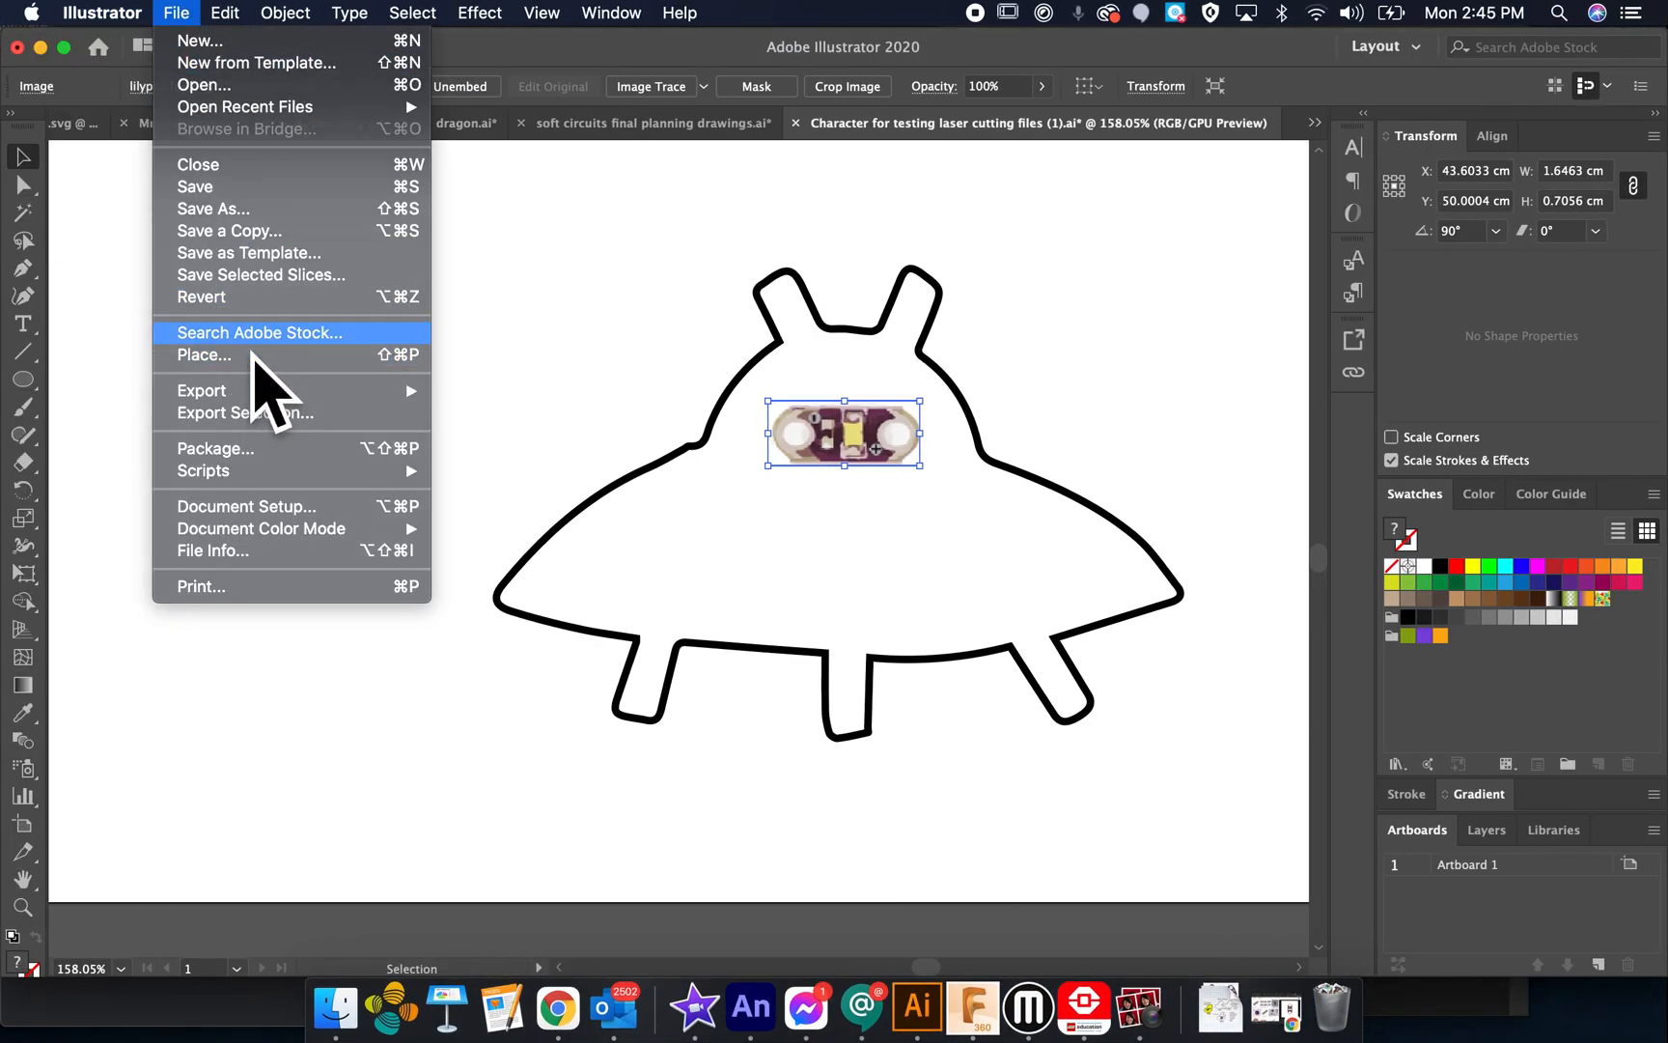
click(254, 340)
key(super+Tab)
Place the image lilypad battery.png onto the circuit diagram's saucer
click(179, 13)
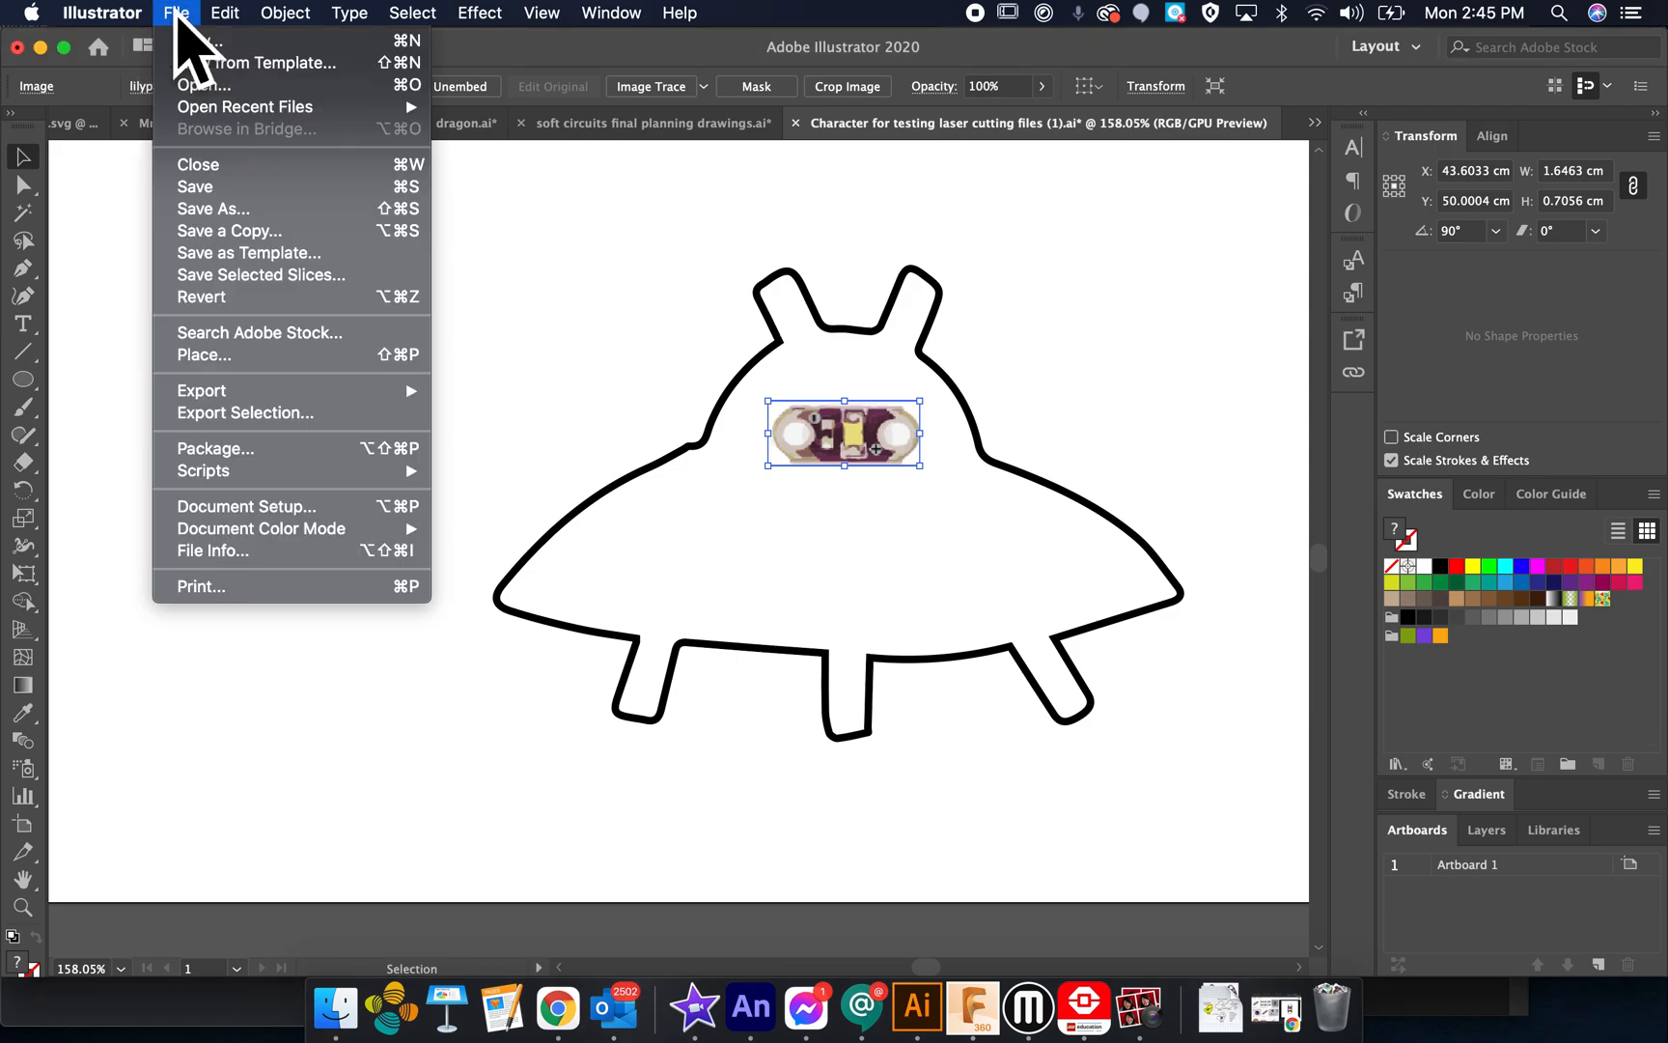
click(280, 354)
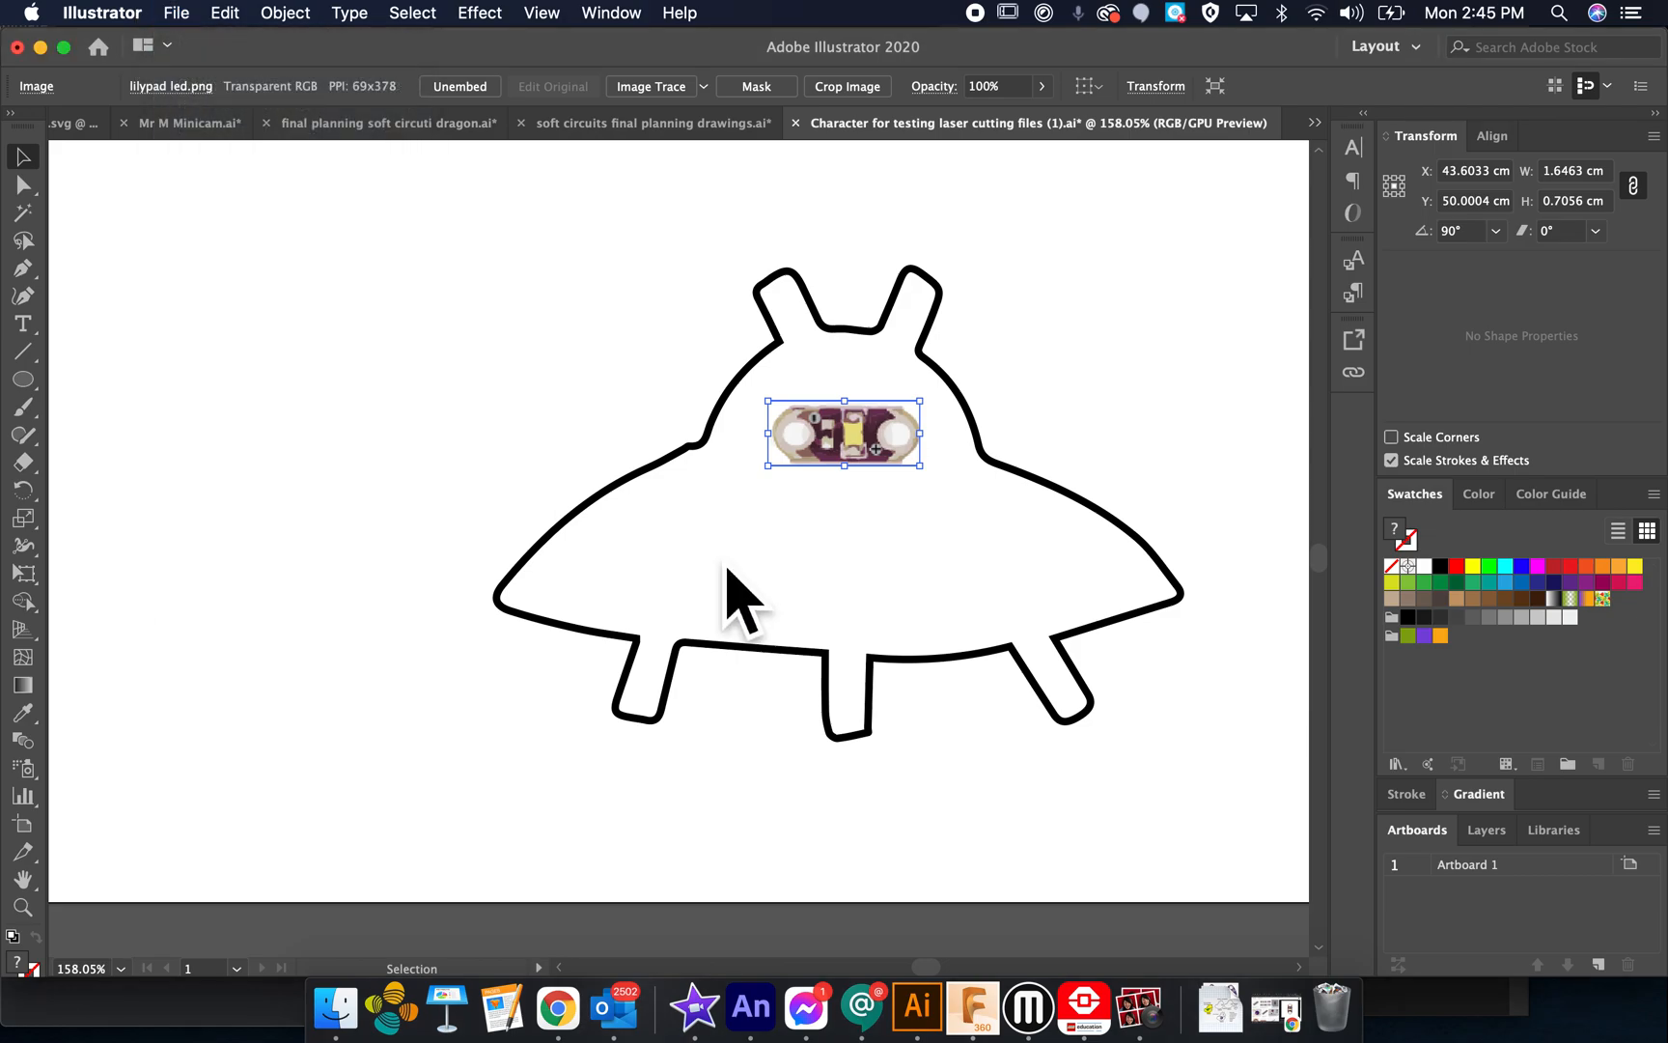
double_click(676, 267)
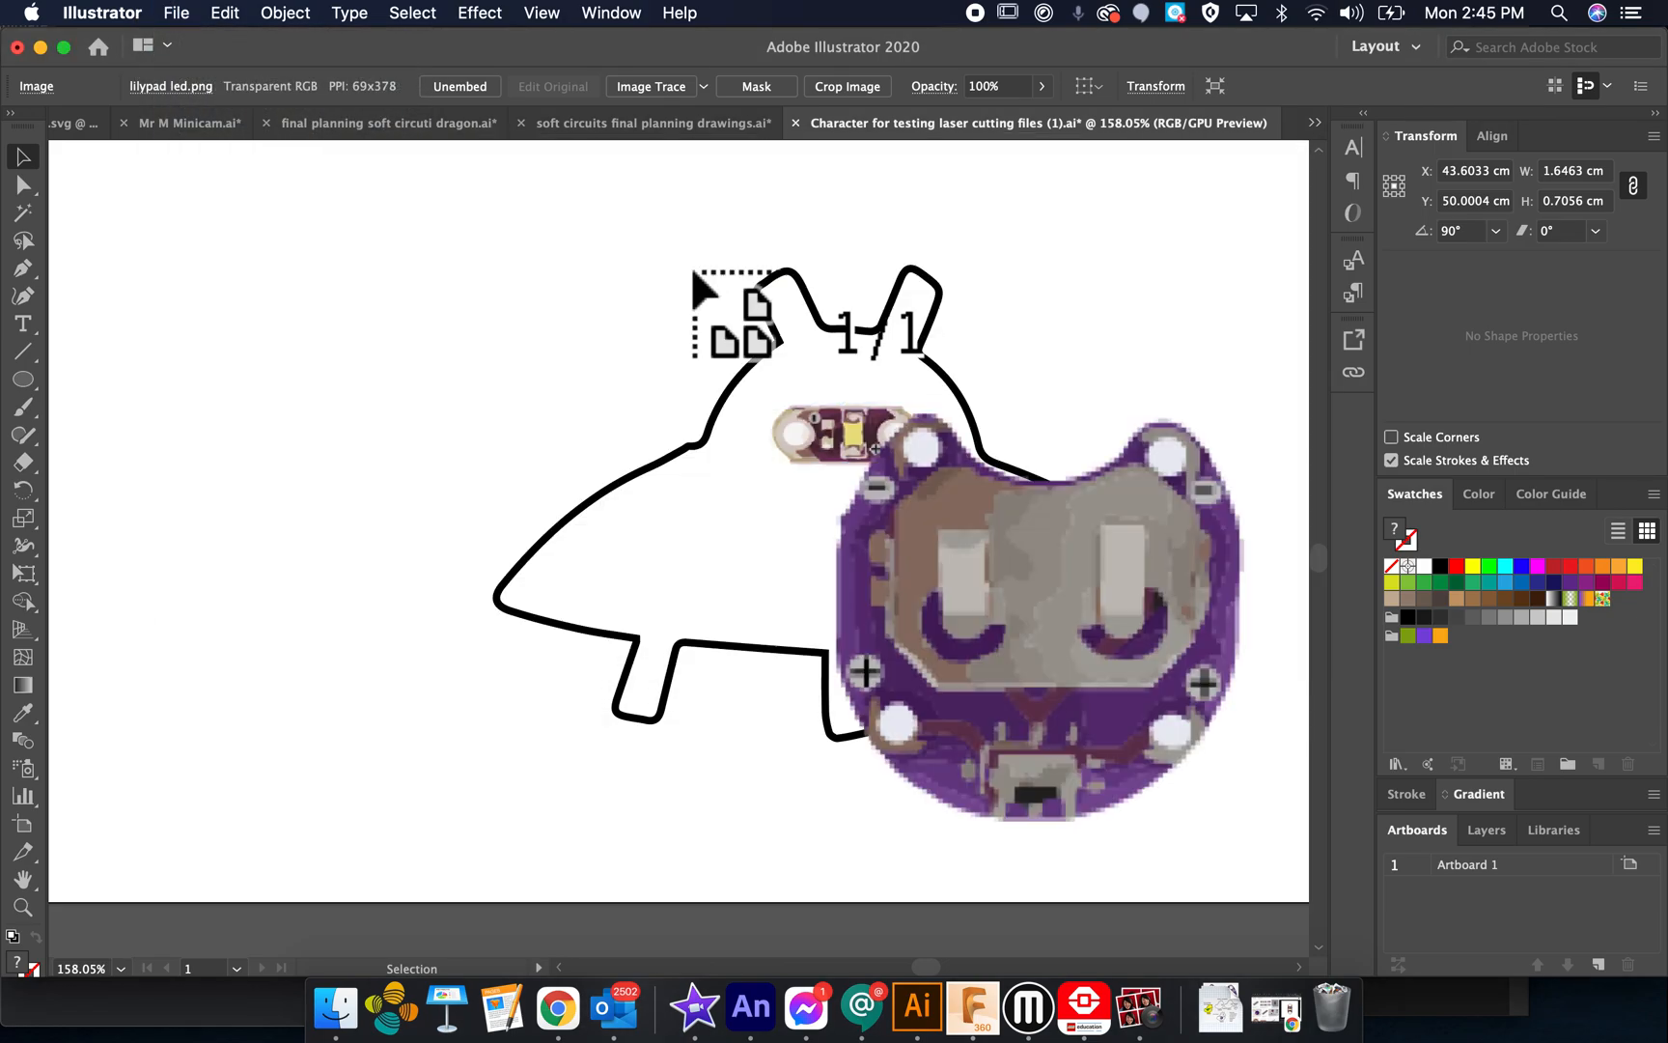
click(656, 321)
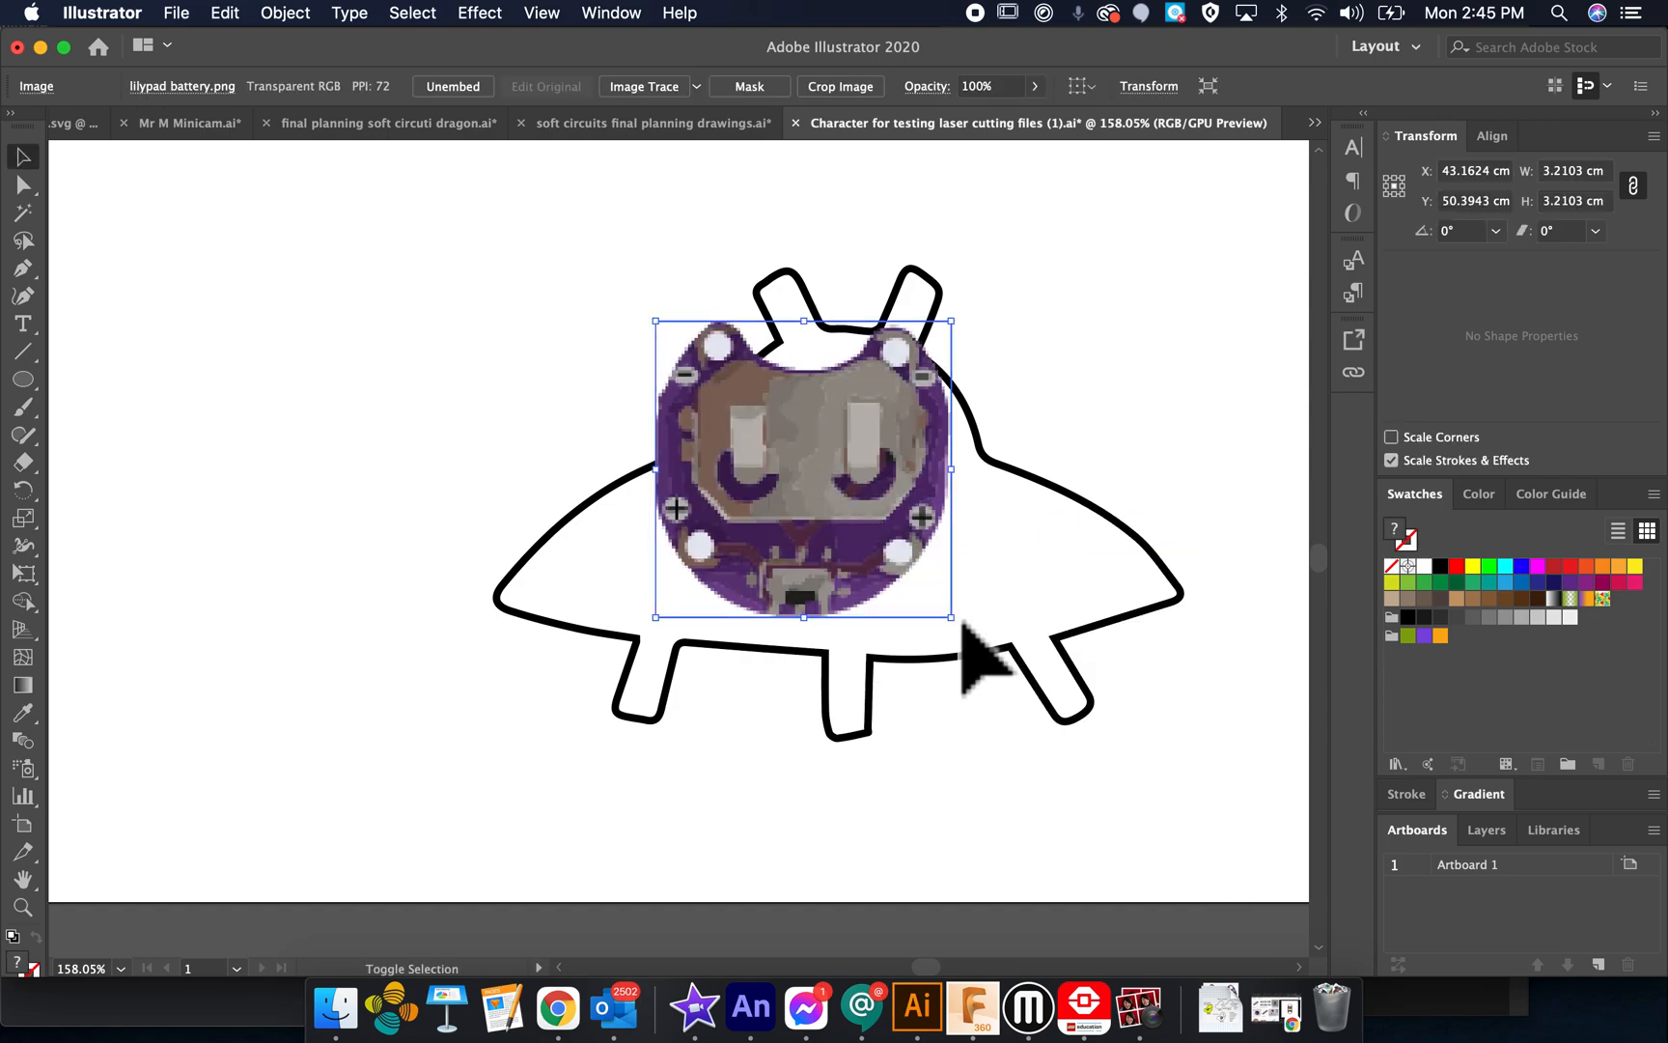
Scale the battery image to about 1.98 cm square, move it below the LED in the saucer and rotate it by 90°
drag(983, 653, 867, 537)
drag(724, 425, 817, 612)
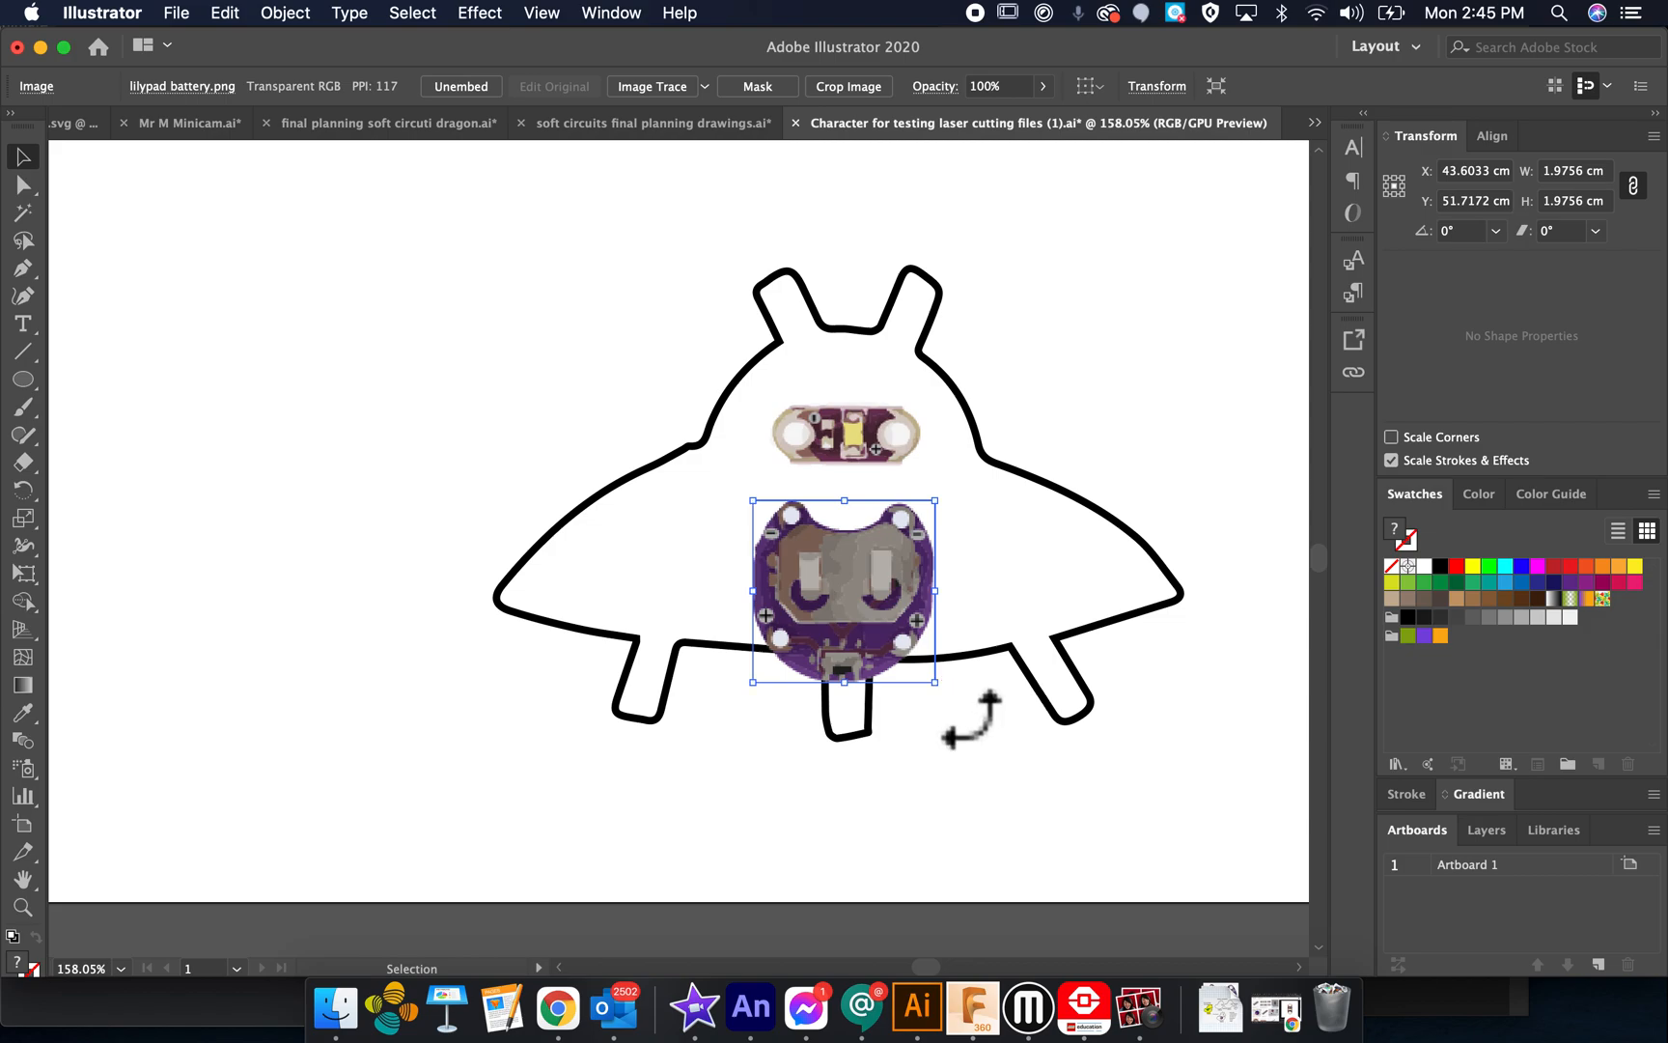
drag(970, 714, 925, 556)
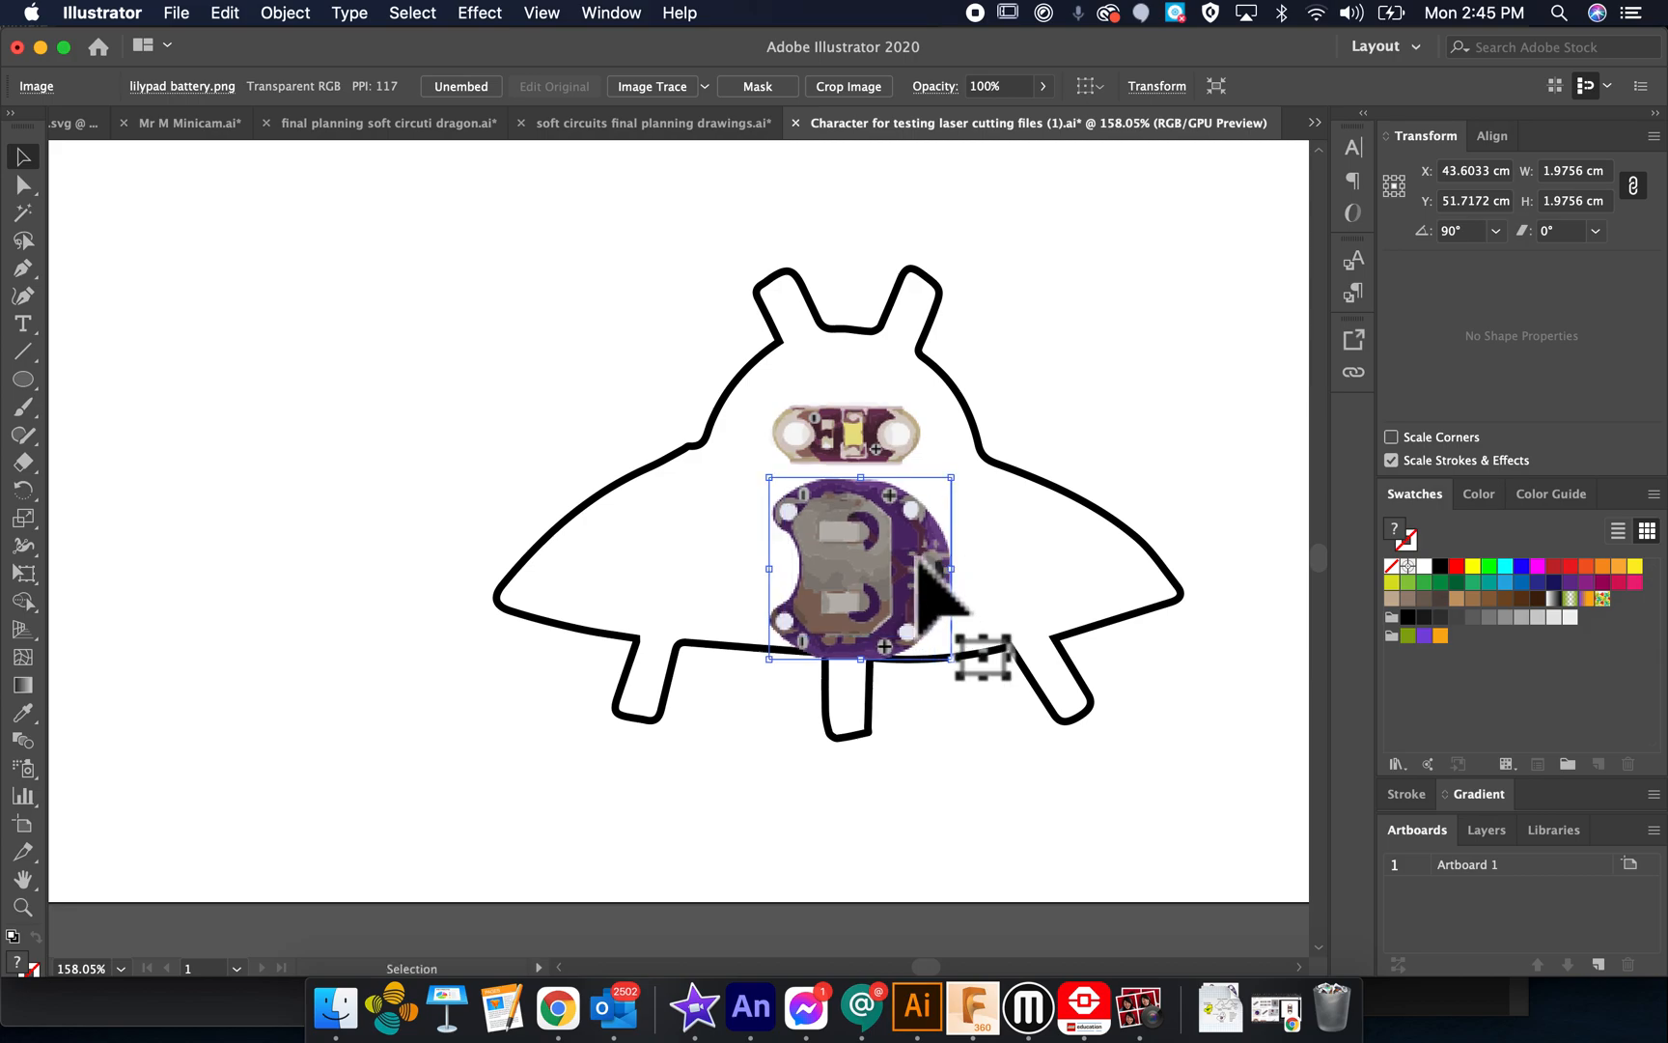
Move the LED image higher in the saucer's dome and shift the battery image slightly upward inside the outline
click(898, 444)
drag(877, 438, 882, 406)
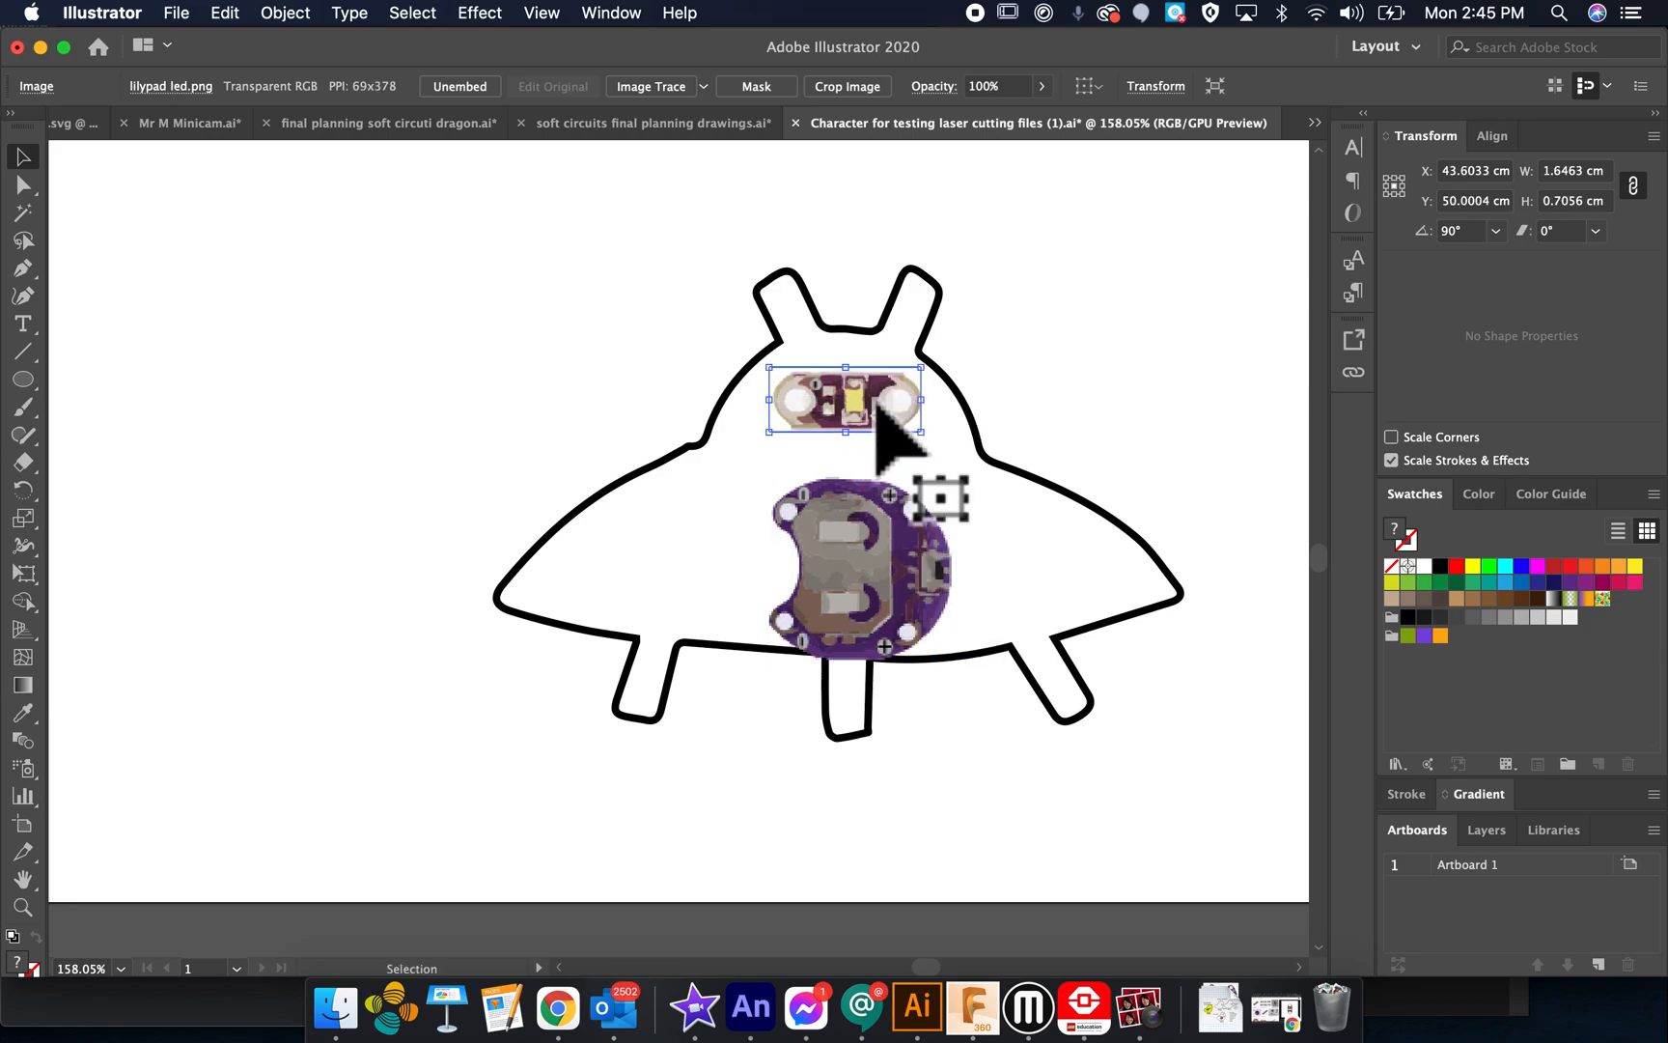
drag(938, 596, 930, 554)
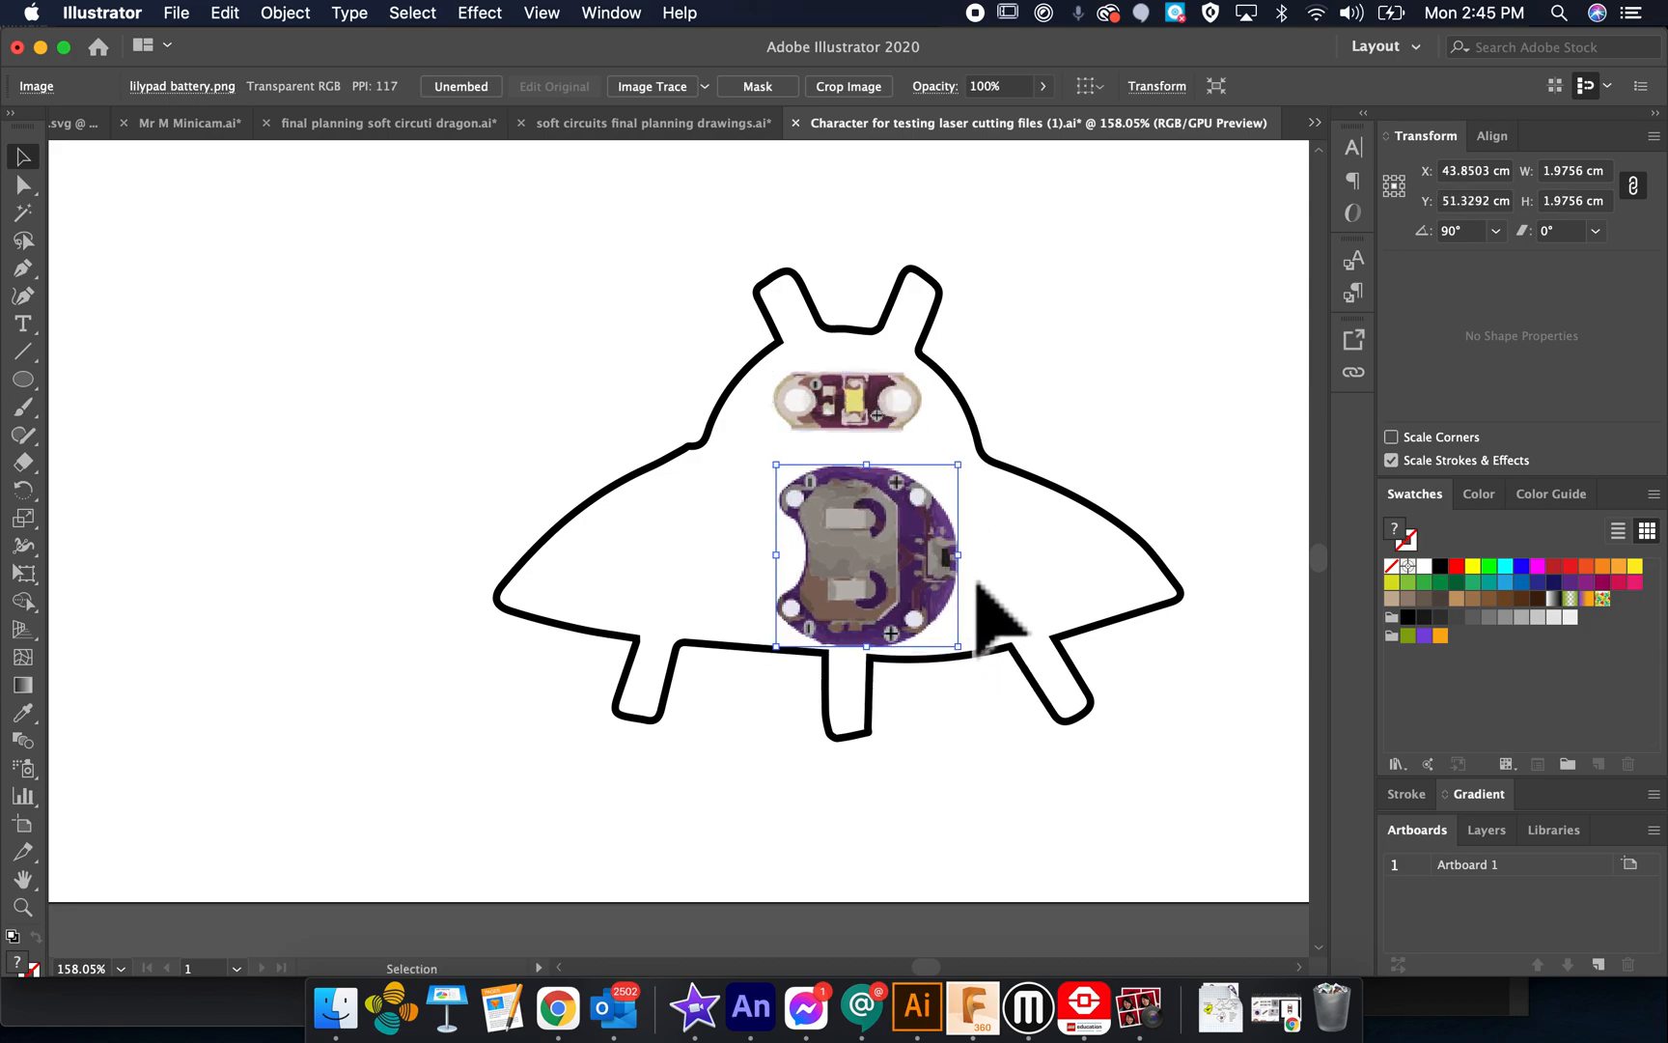
Scale the battery image down to about 1.73 cm square and the LED image to about 0.99 by 0.42 cm
mouse_move(965, 652)
mouse_down()
mouse_move(924, 626)
mouse_move(949, 642)
mouse_up()
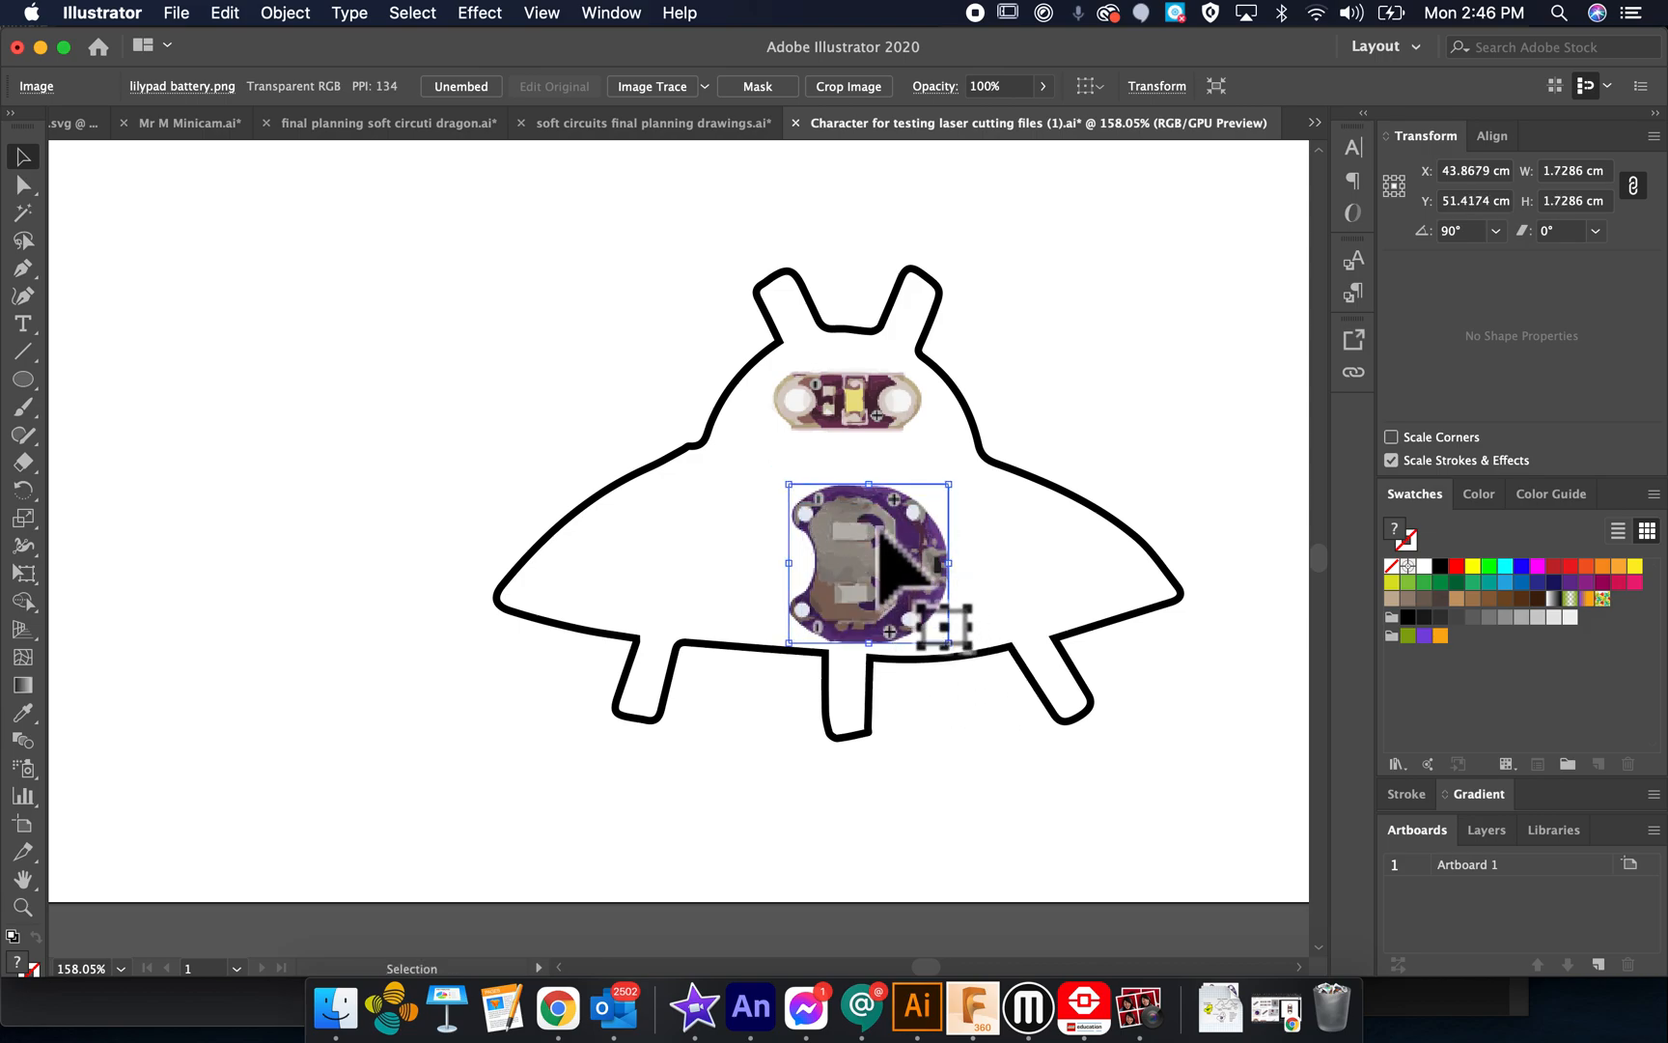
click(894, 421)
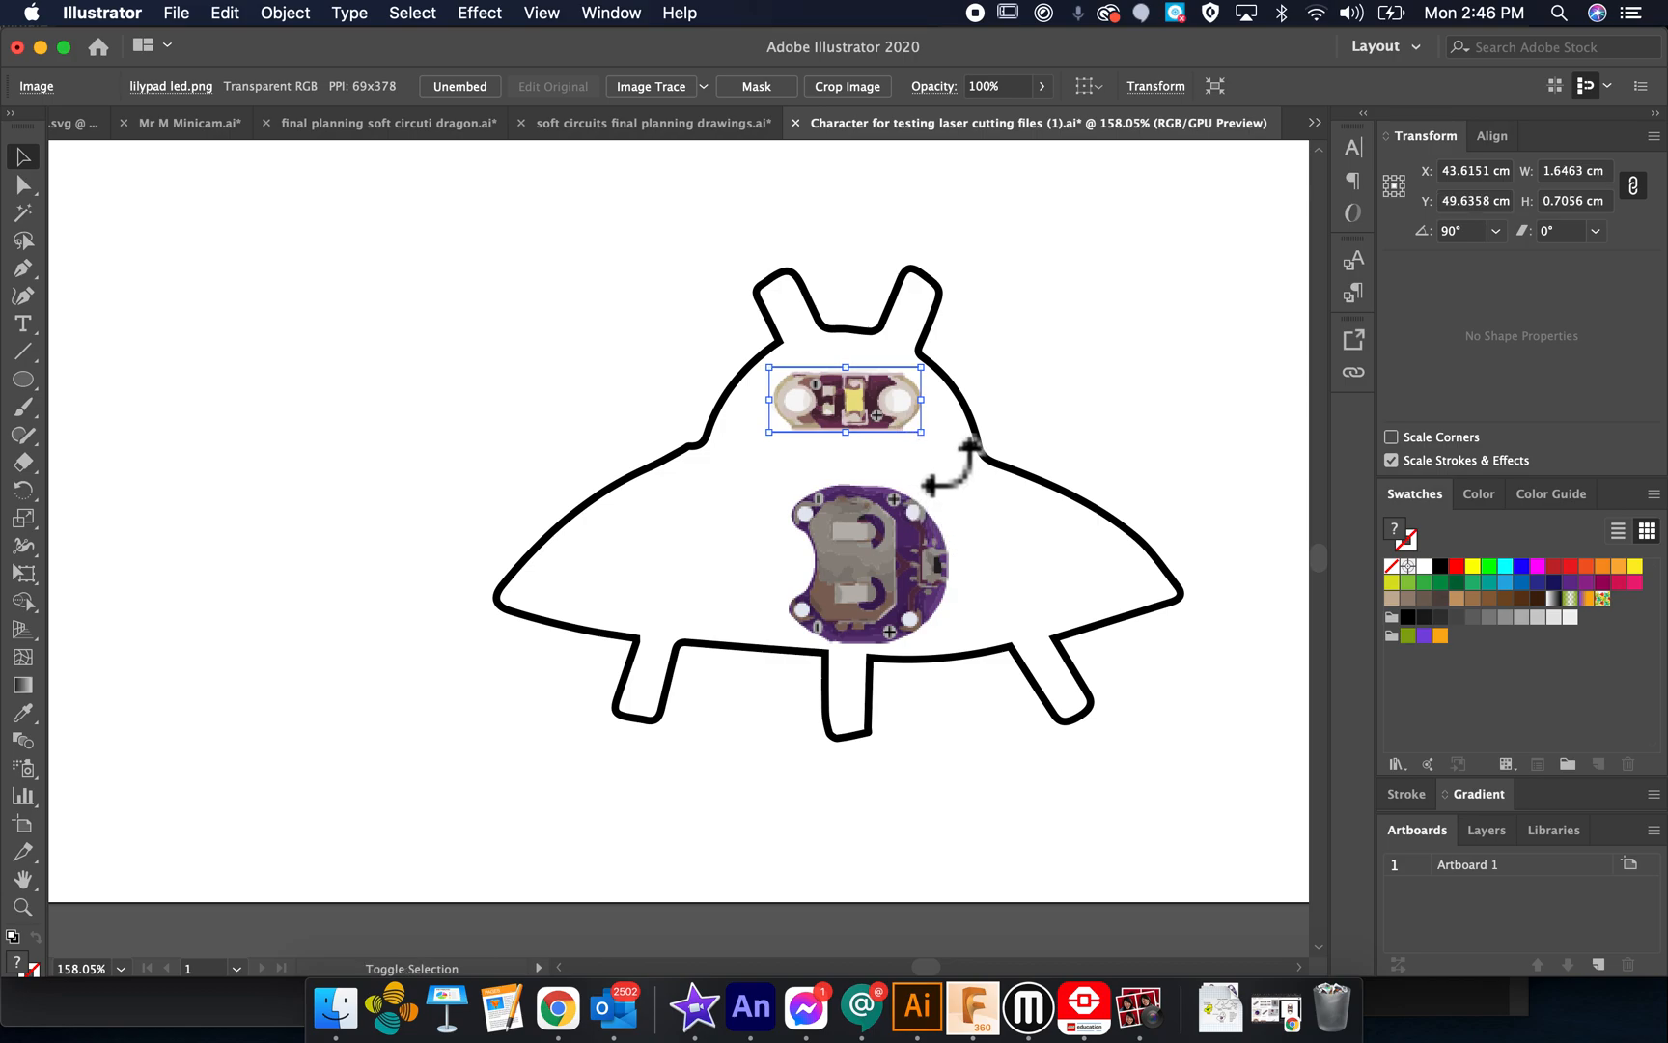
drag(958, 470, 893, 415)
click(25, 270)
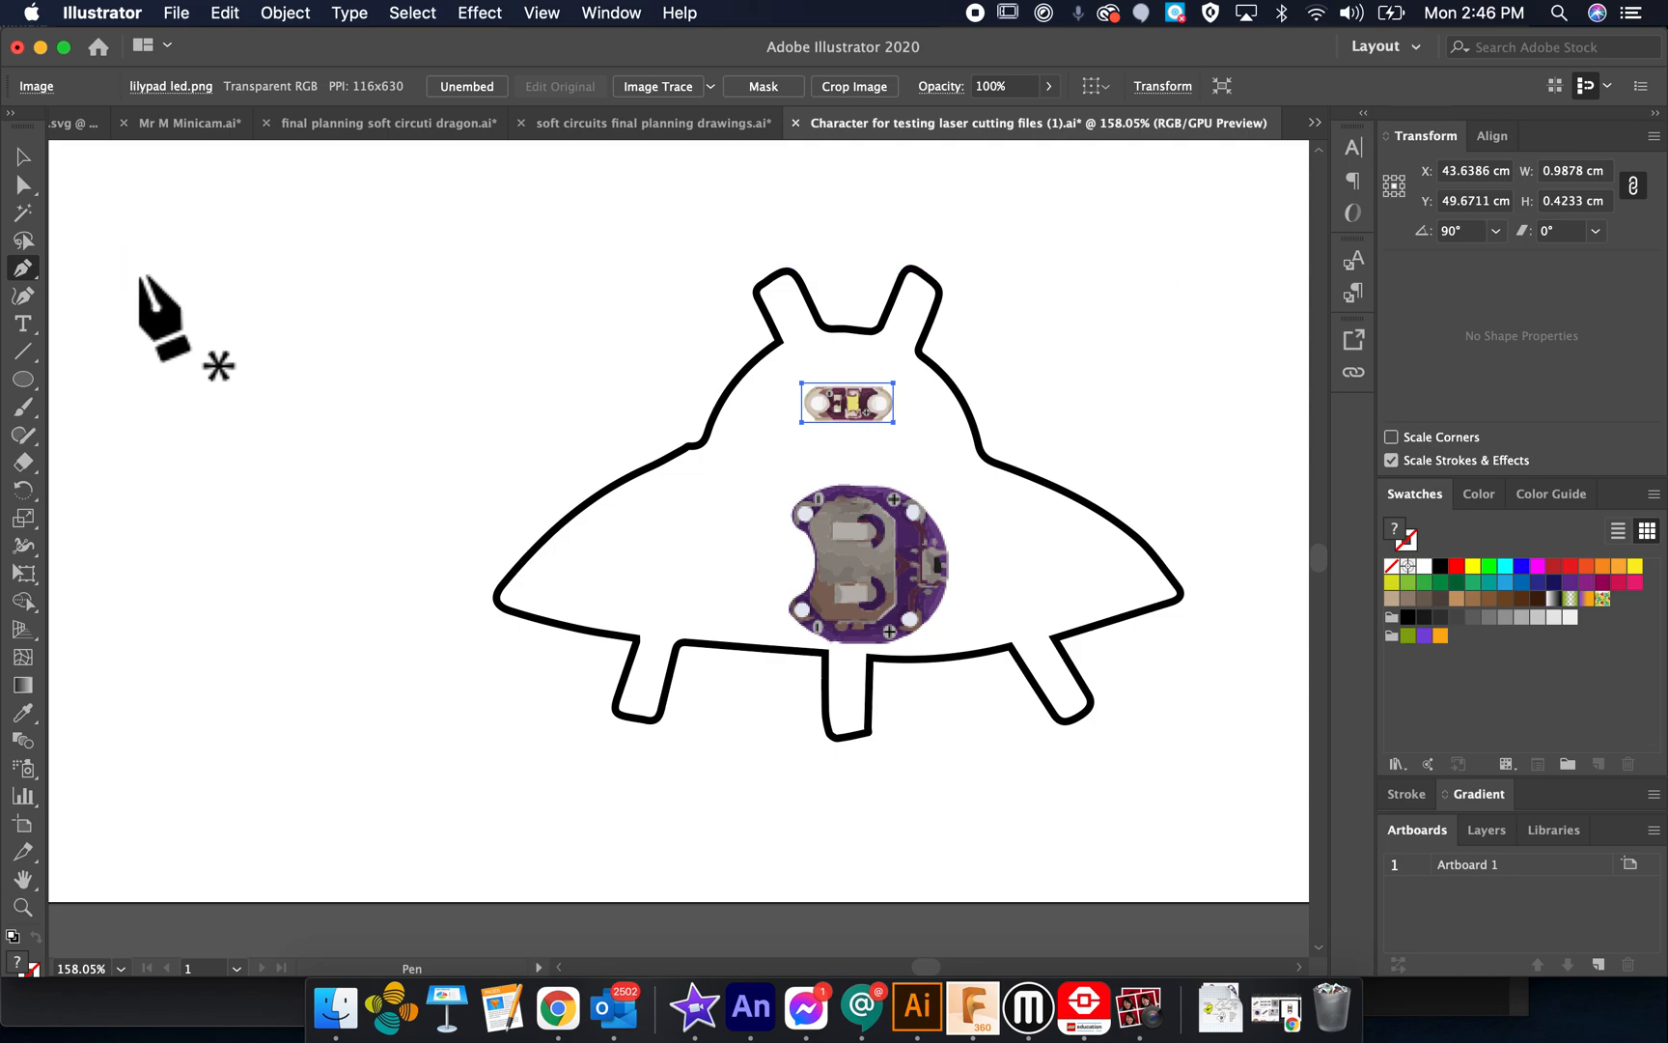
click(337, 304)
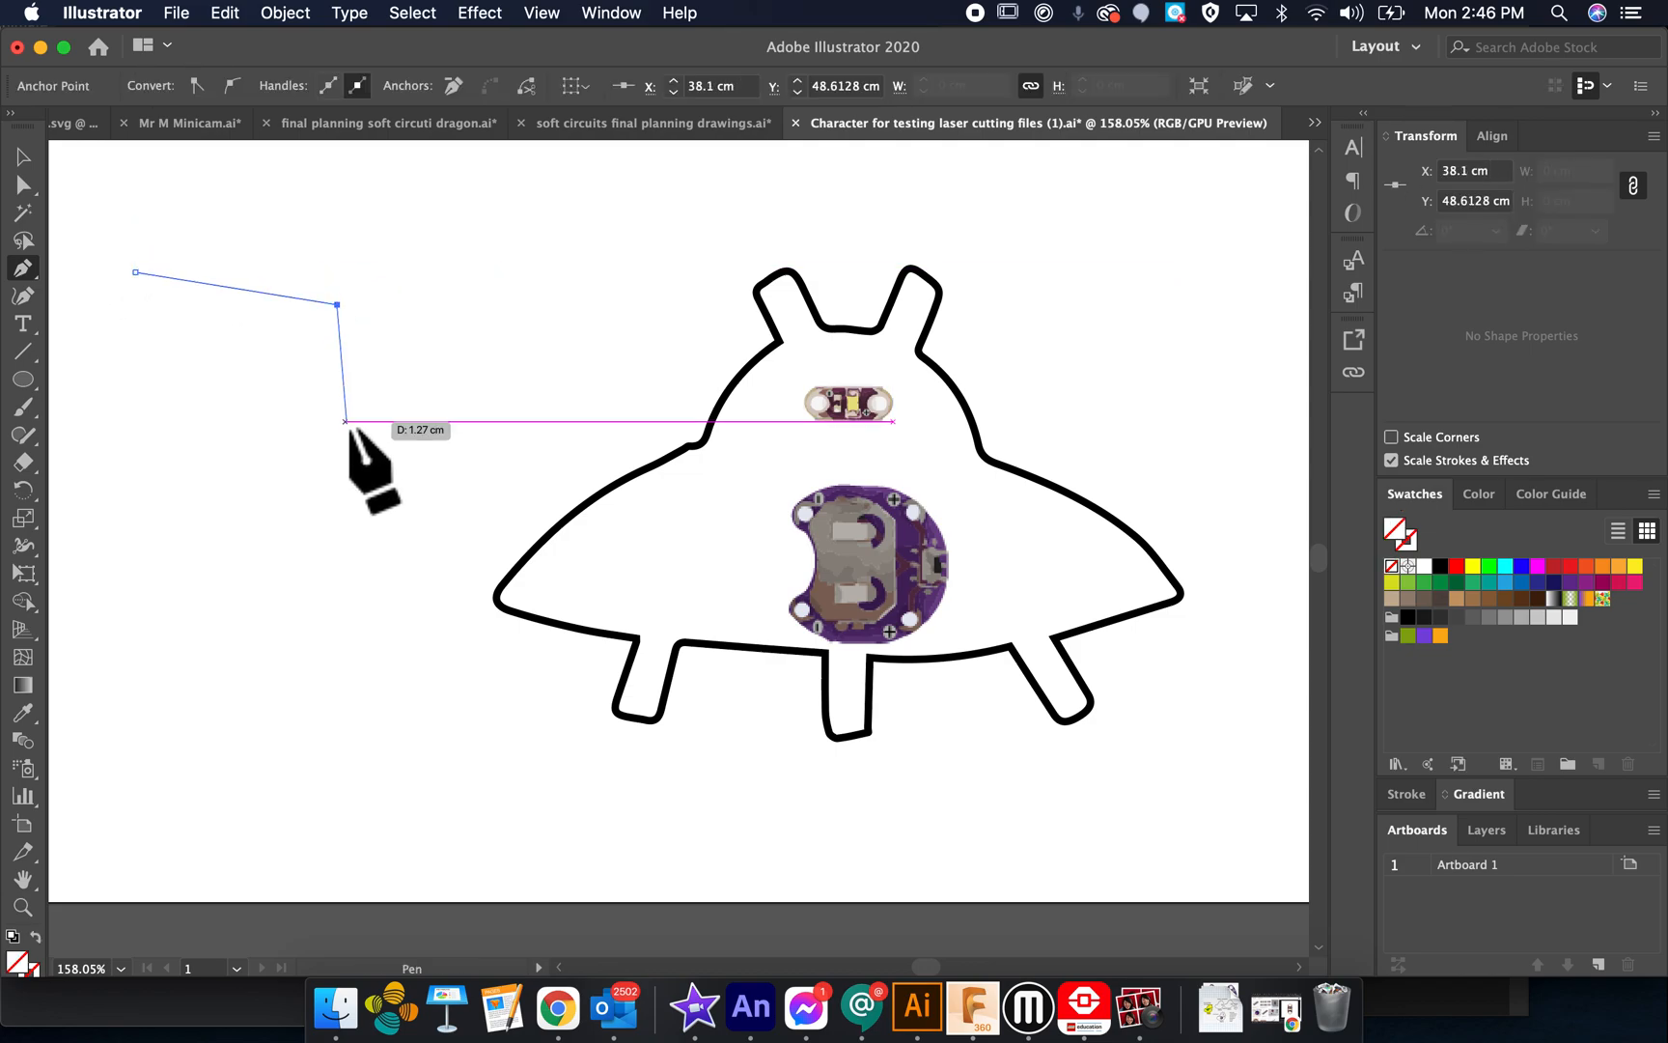
click(23, 156)
key(Delete)
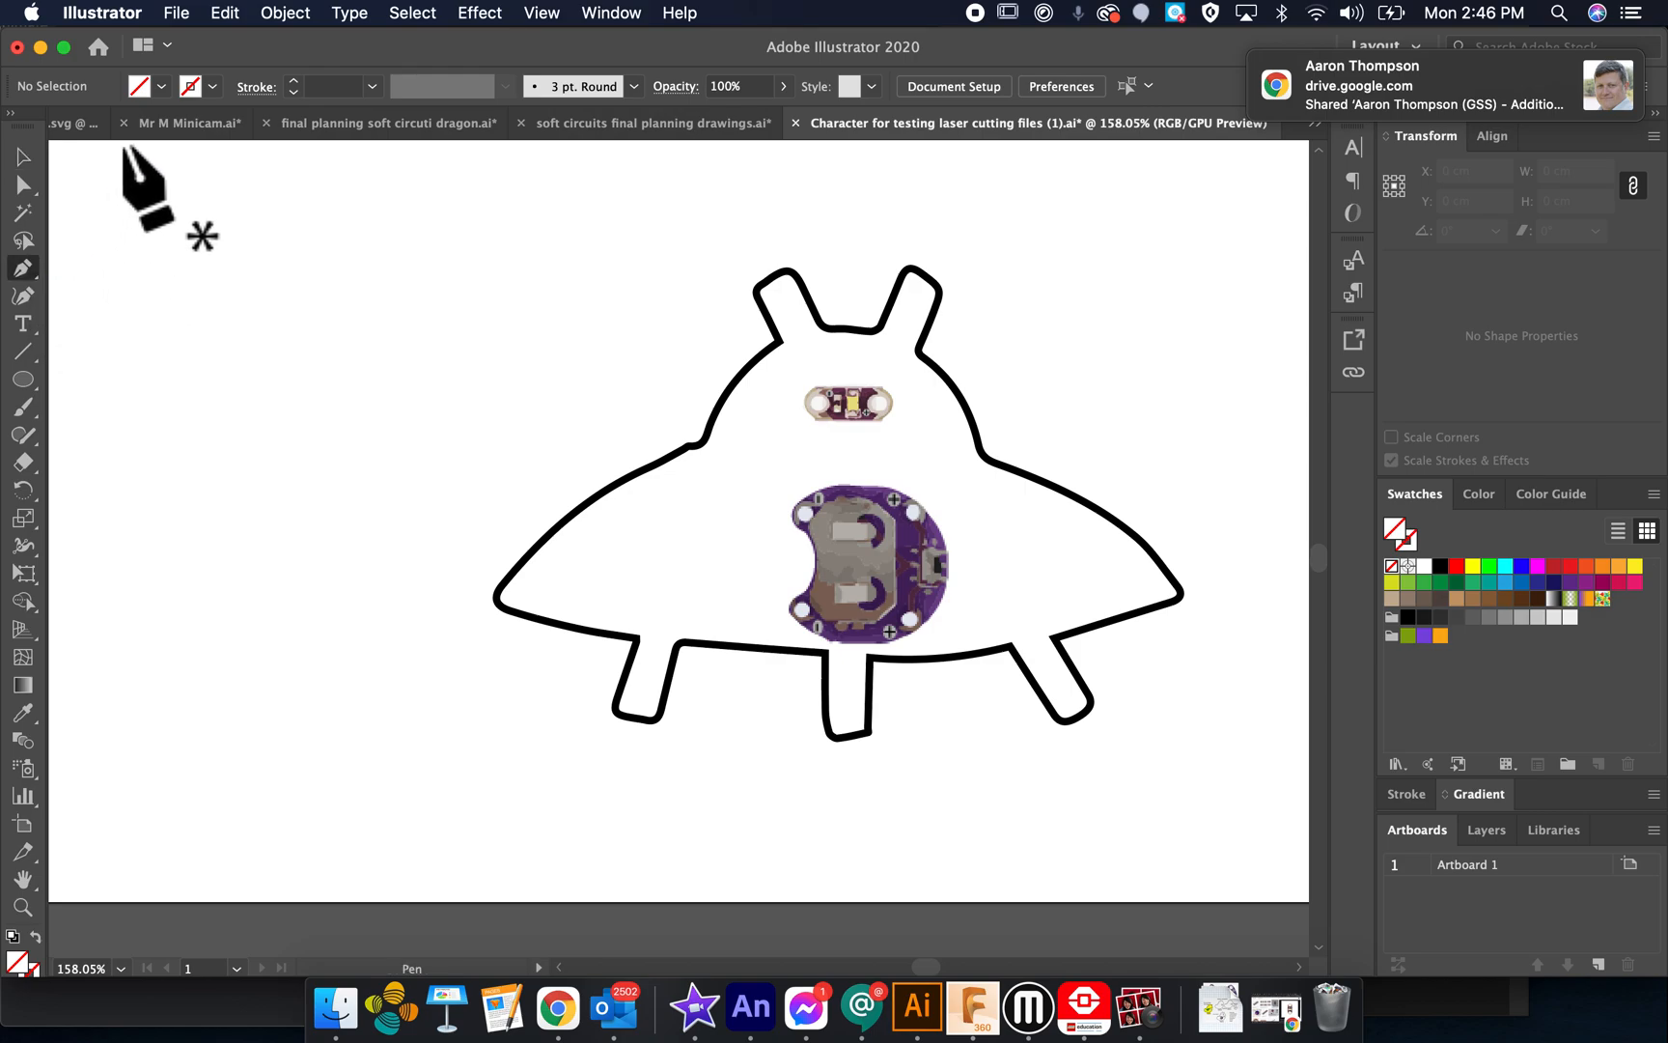
Set the stroke for new paths to light gray, 3 pt, with a dashed line
click(212, 85)
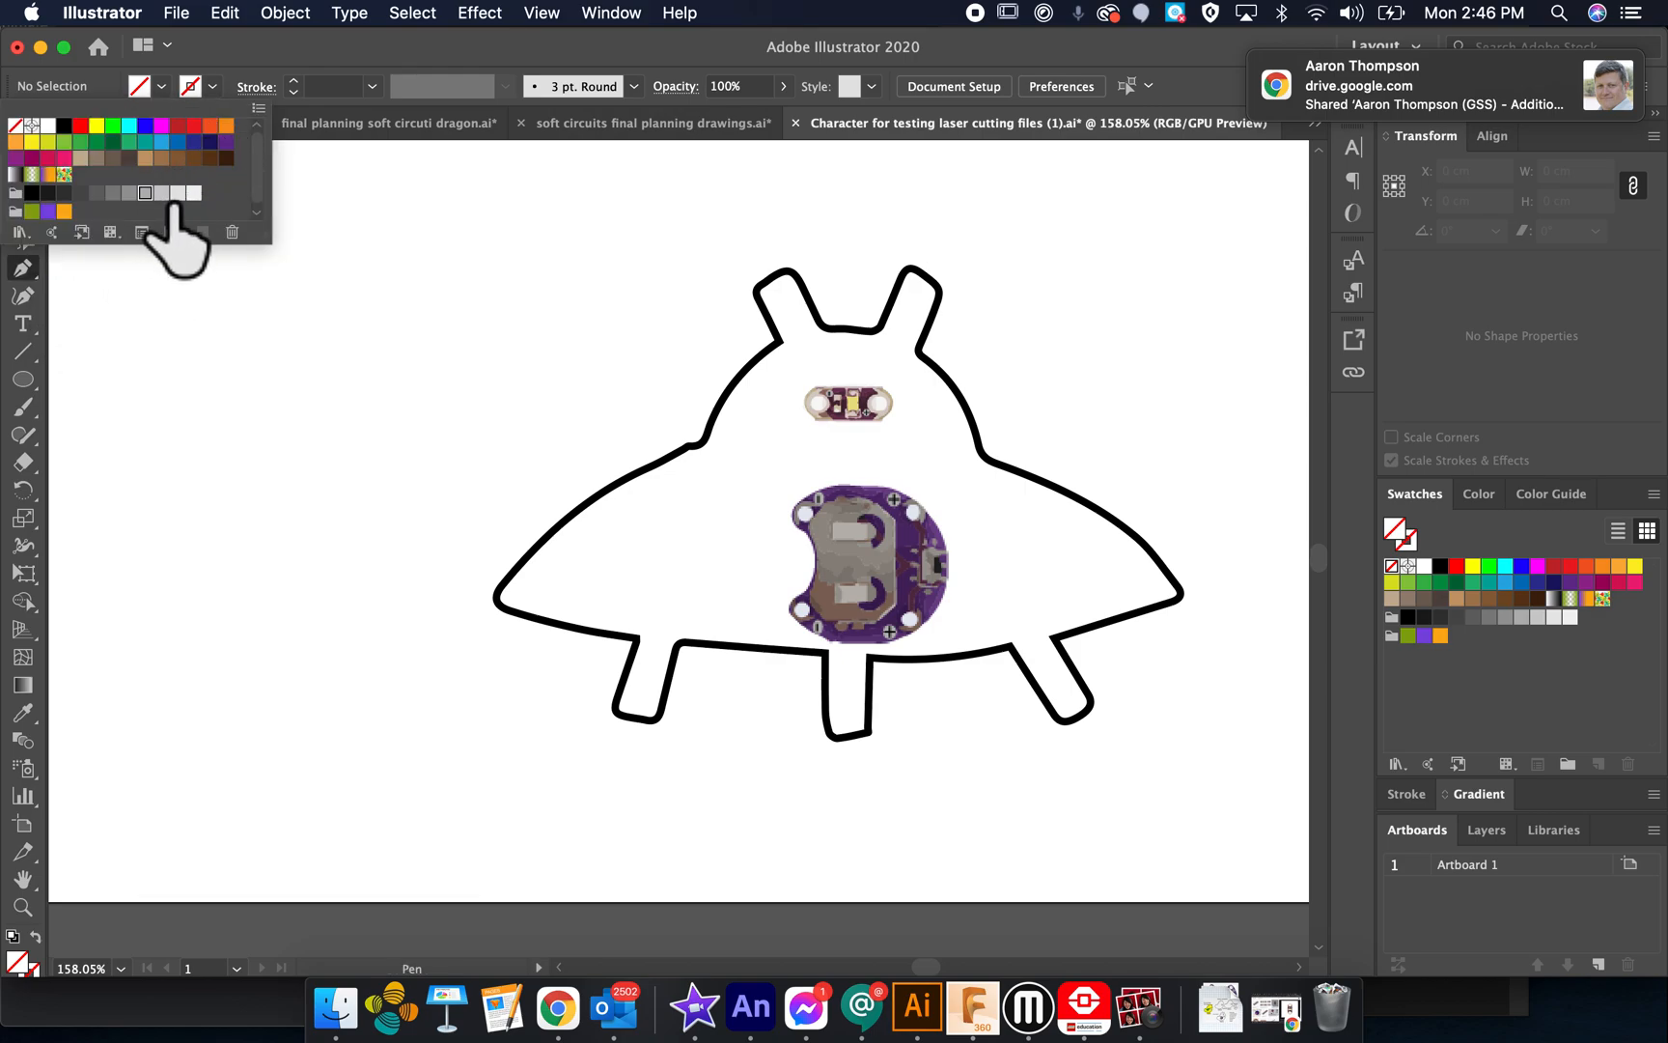
click(177, 196)
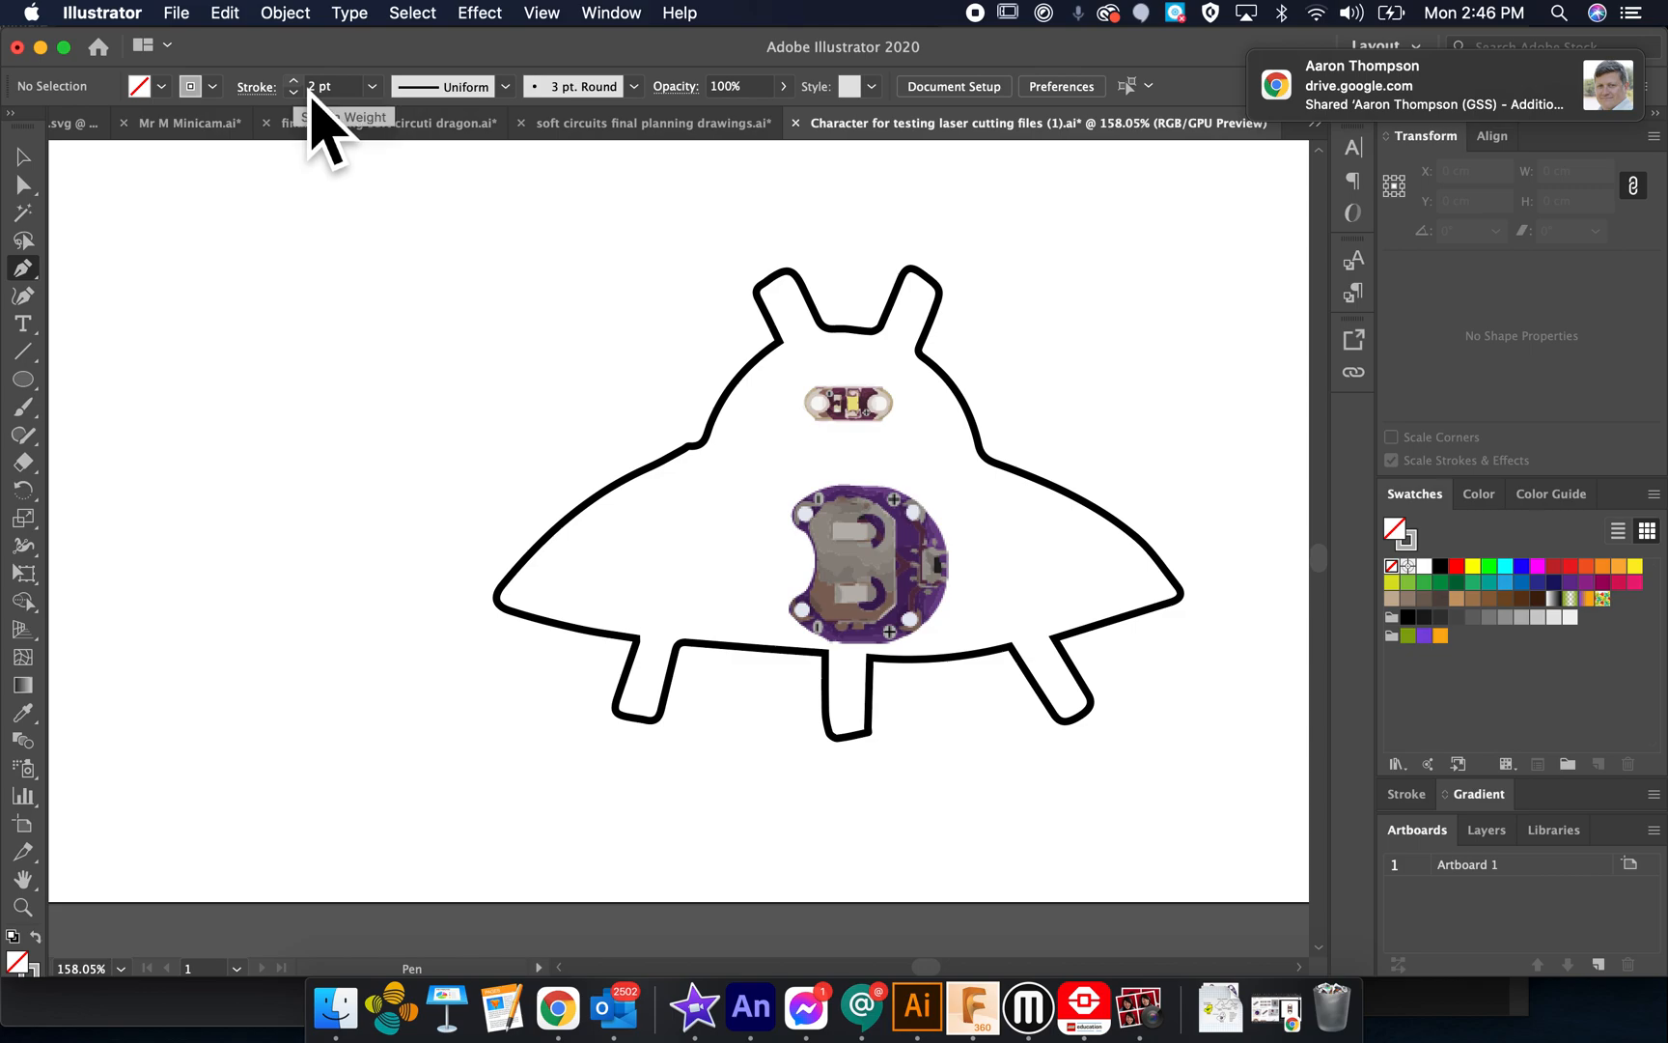
click(259, 89)
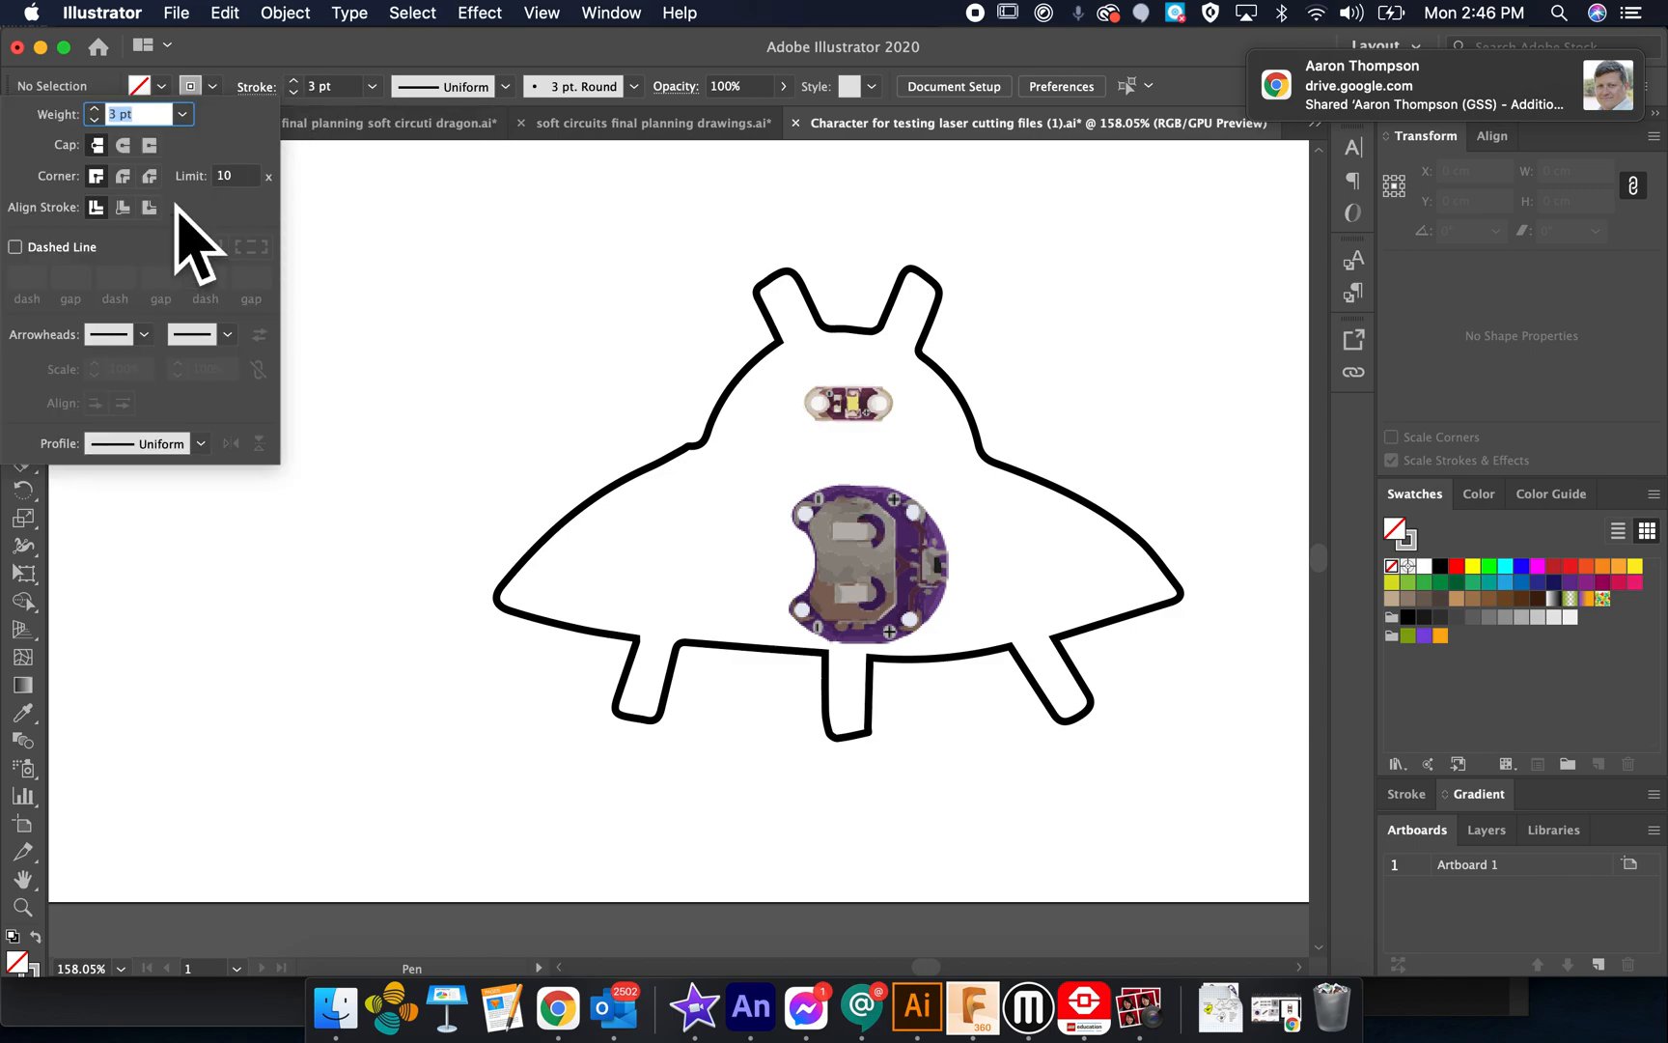
click(38, 251)
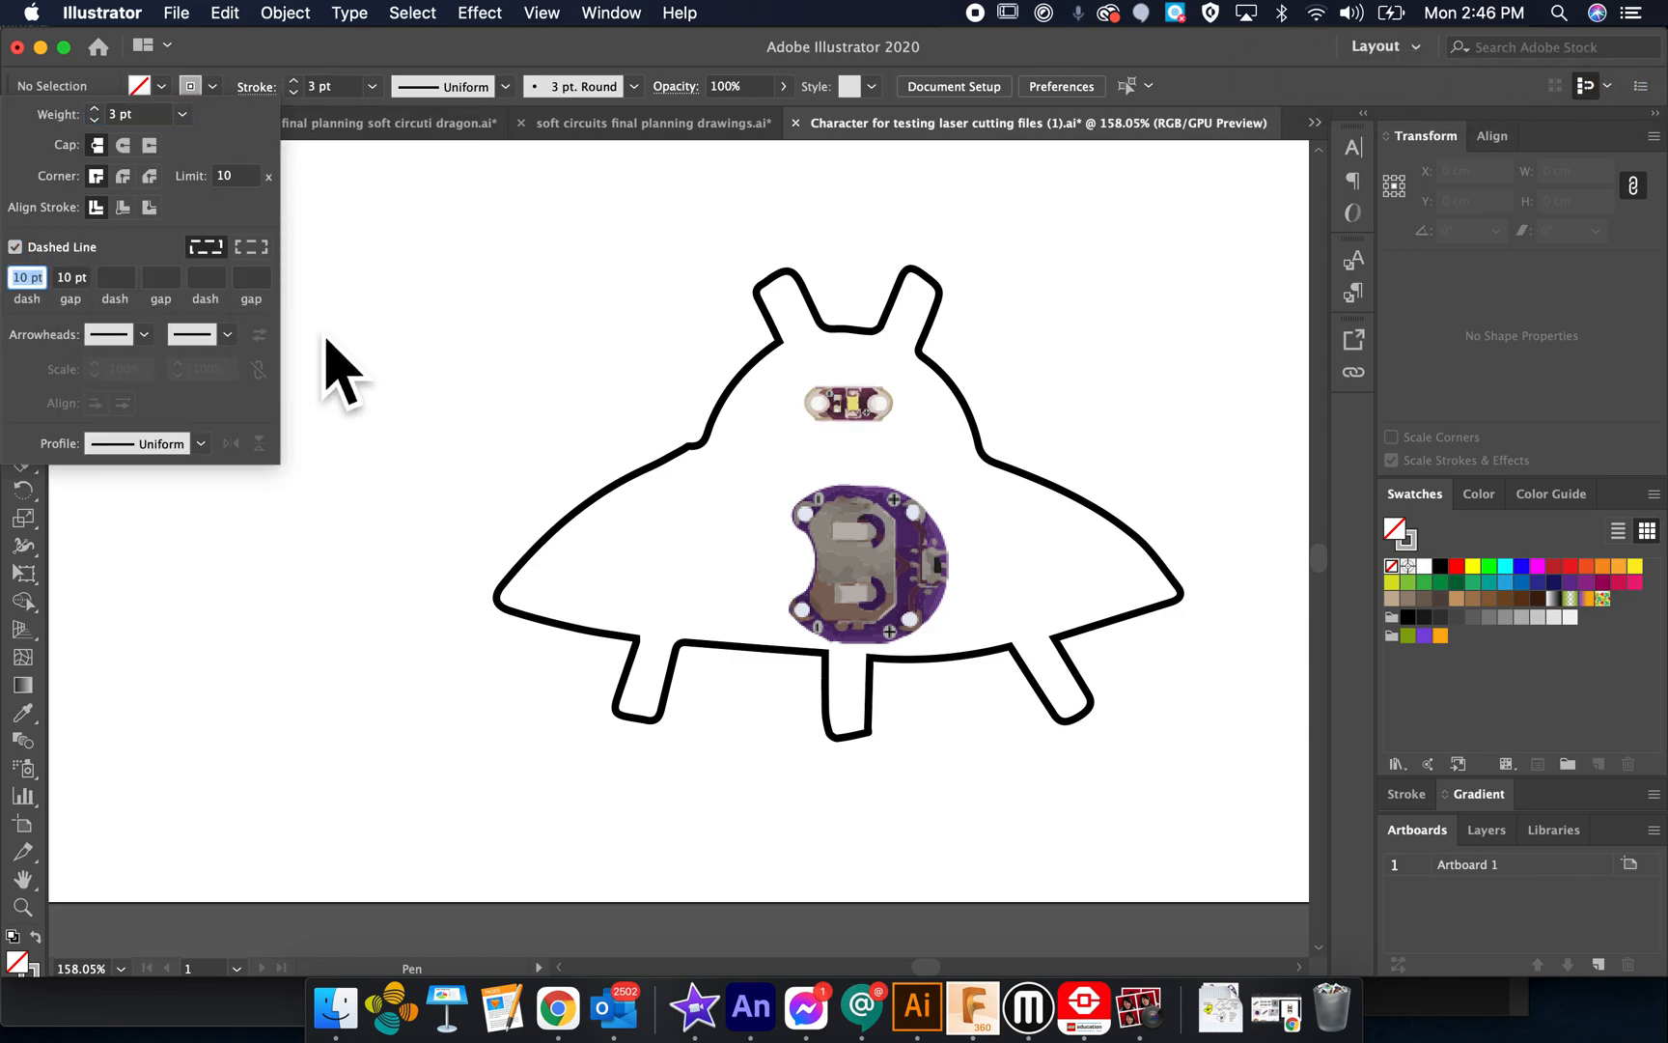
Draw two dashed paths with the Pen tool, connecting the battery's two upper pads to the LED's pads on the same side
click(805, 511)
mouse_move(813, 404)
mouse_down()
mouse_move(837, 413)
mouse_move(790, 371)
mouse_up()
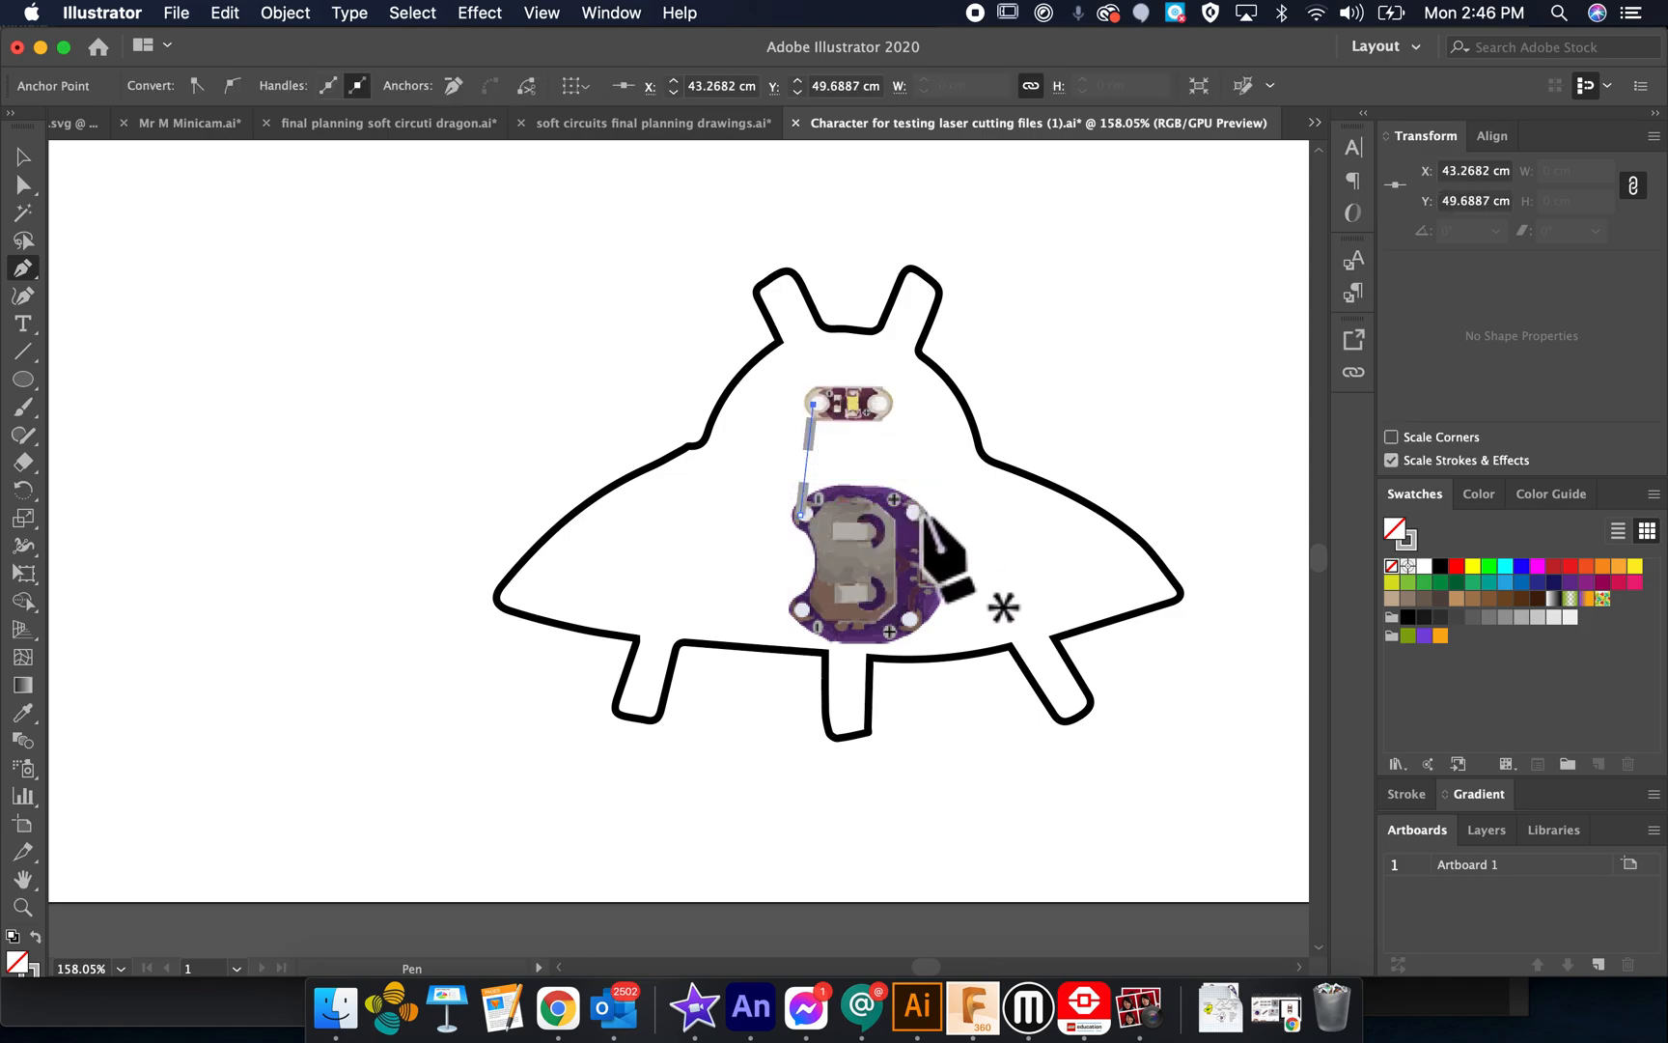
click(919, 511)
drag(881, 403, 855, 395)
click(23, 156)
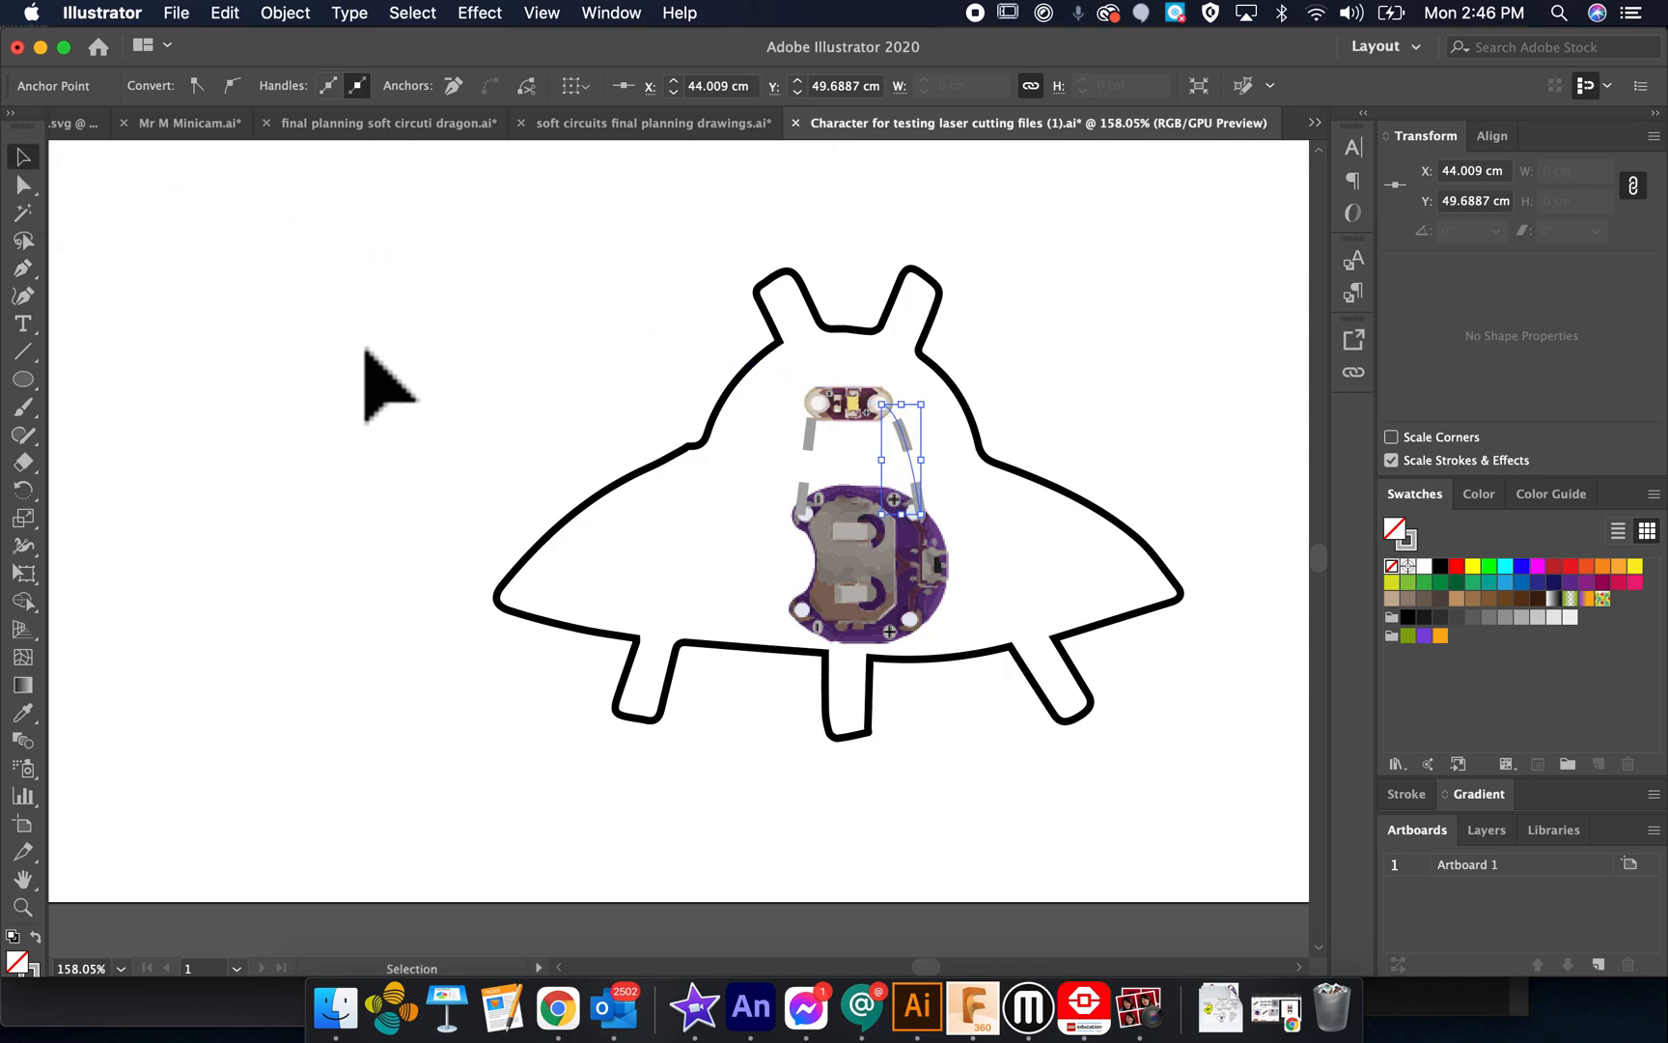
Set the dash and gap of both thread lines between the battery and the LED to 5 pt
shift+click(811, 436)
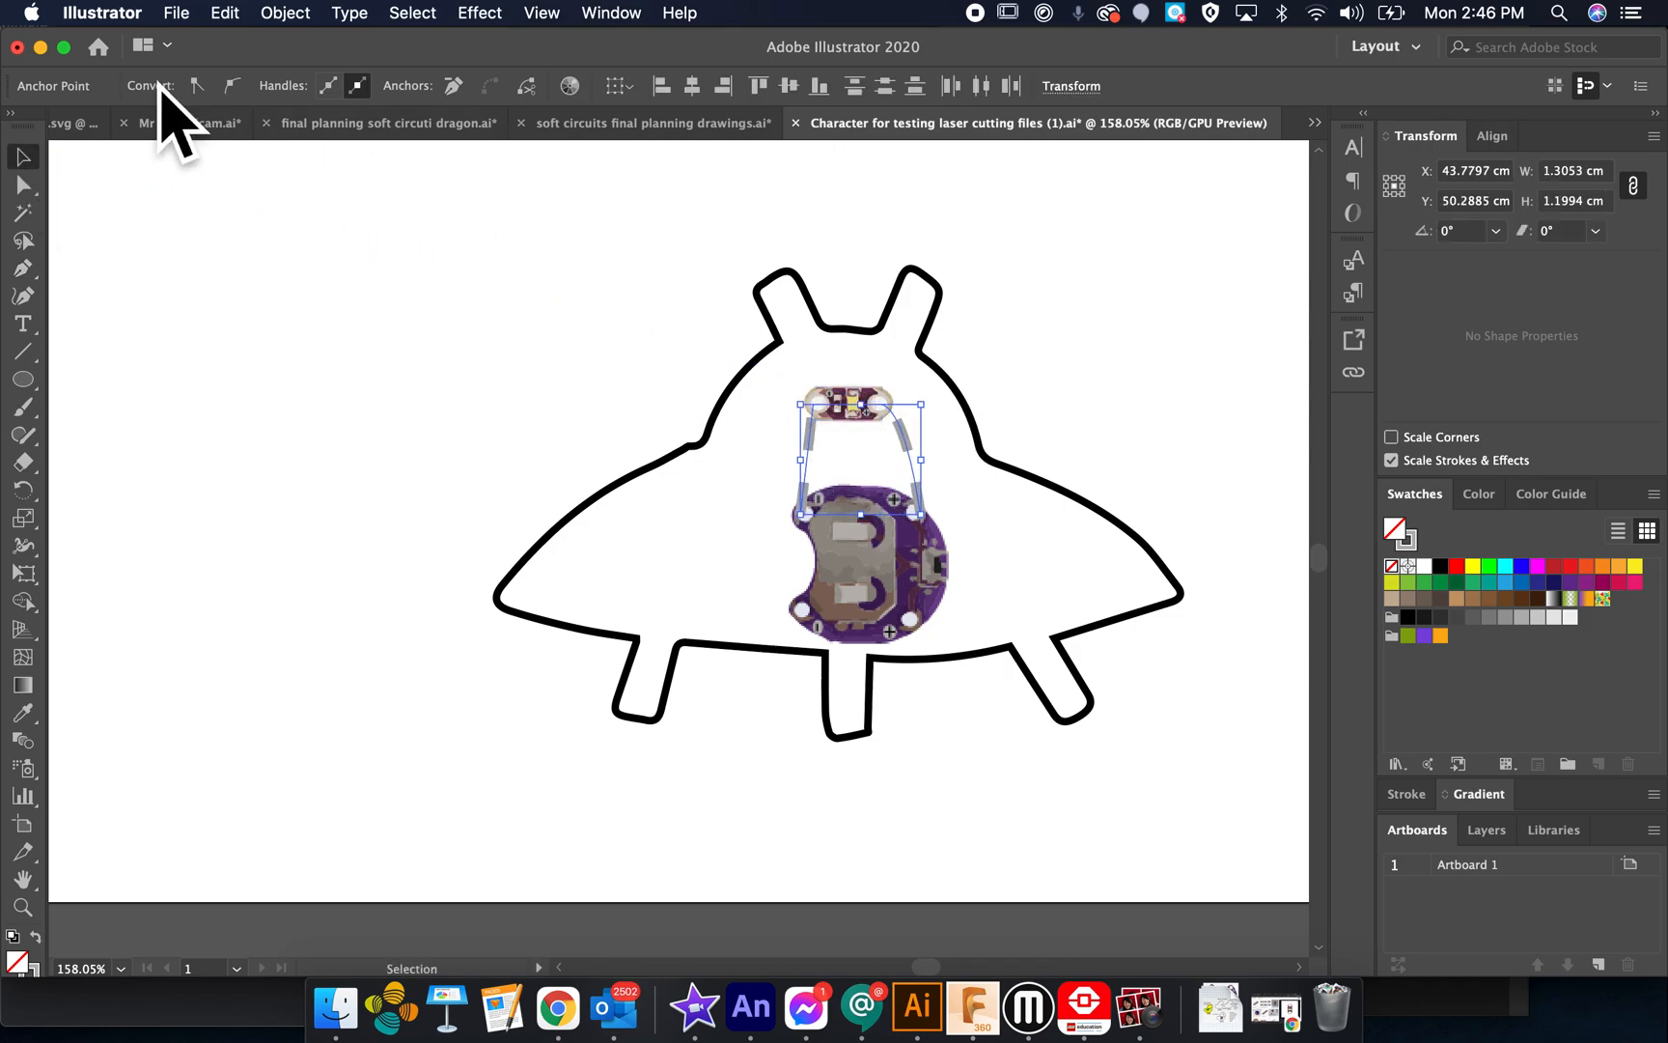
click(845, 463)
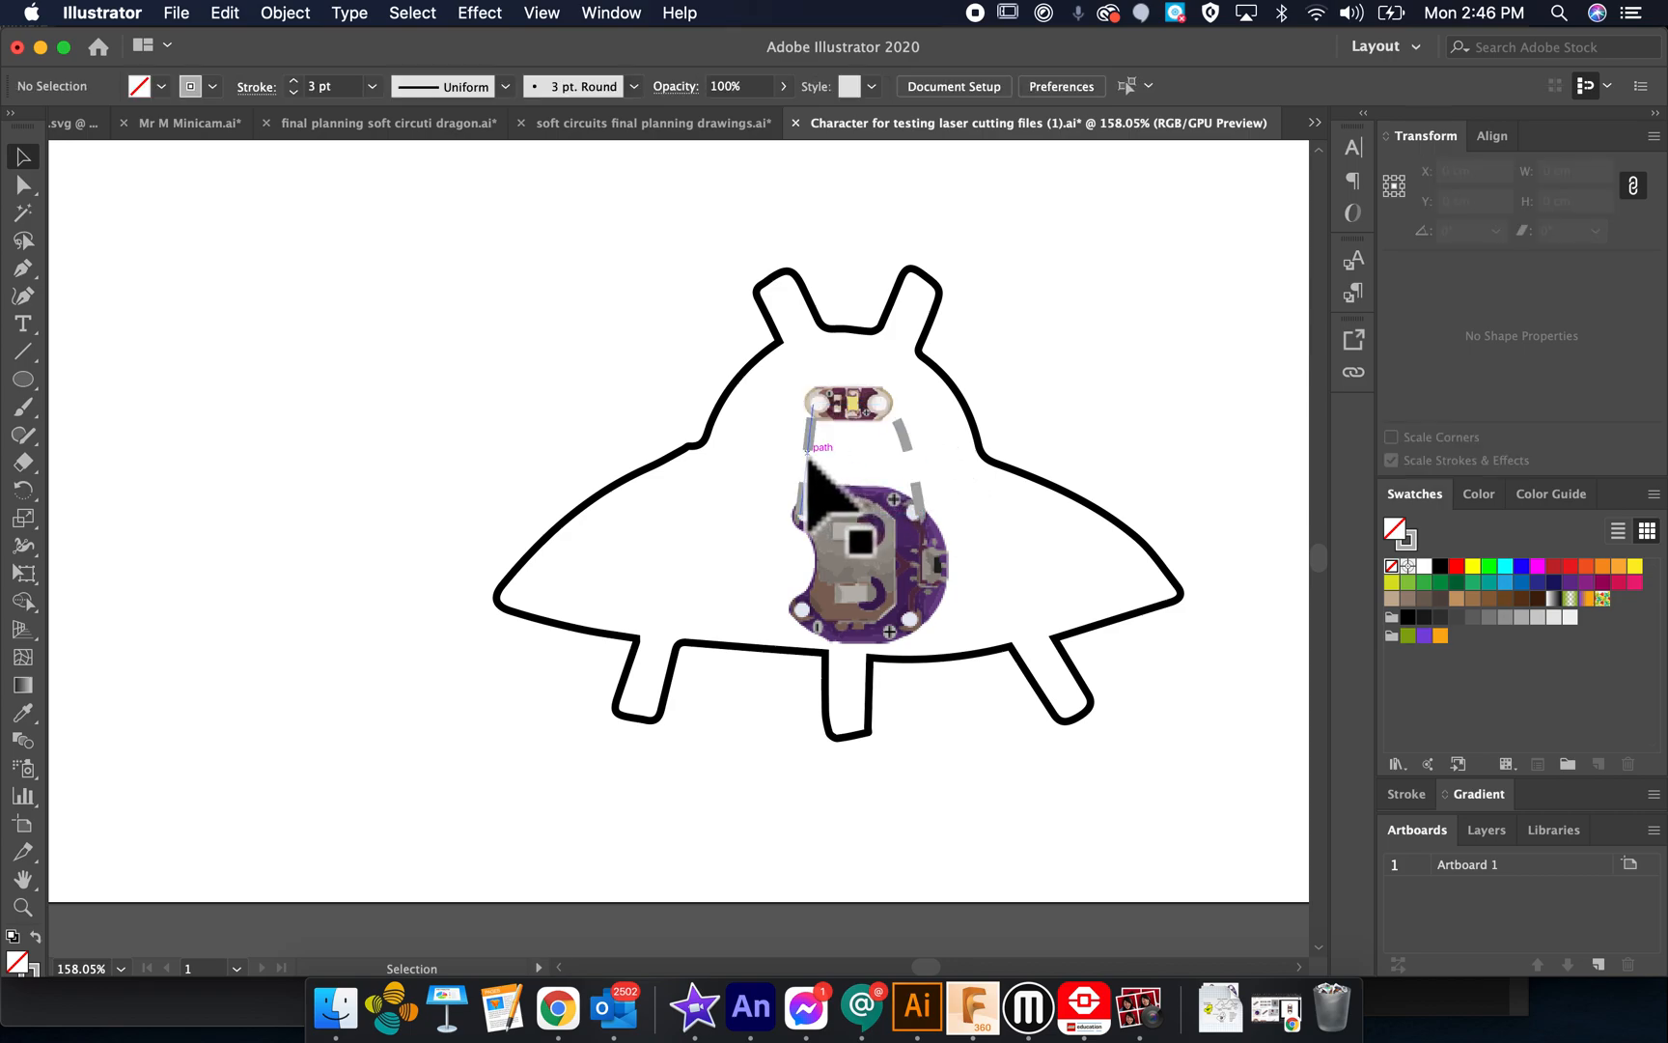
click(810, 442)
shift+click(904, 434)
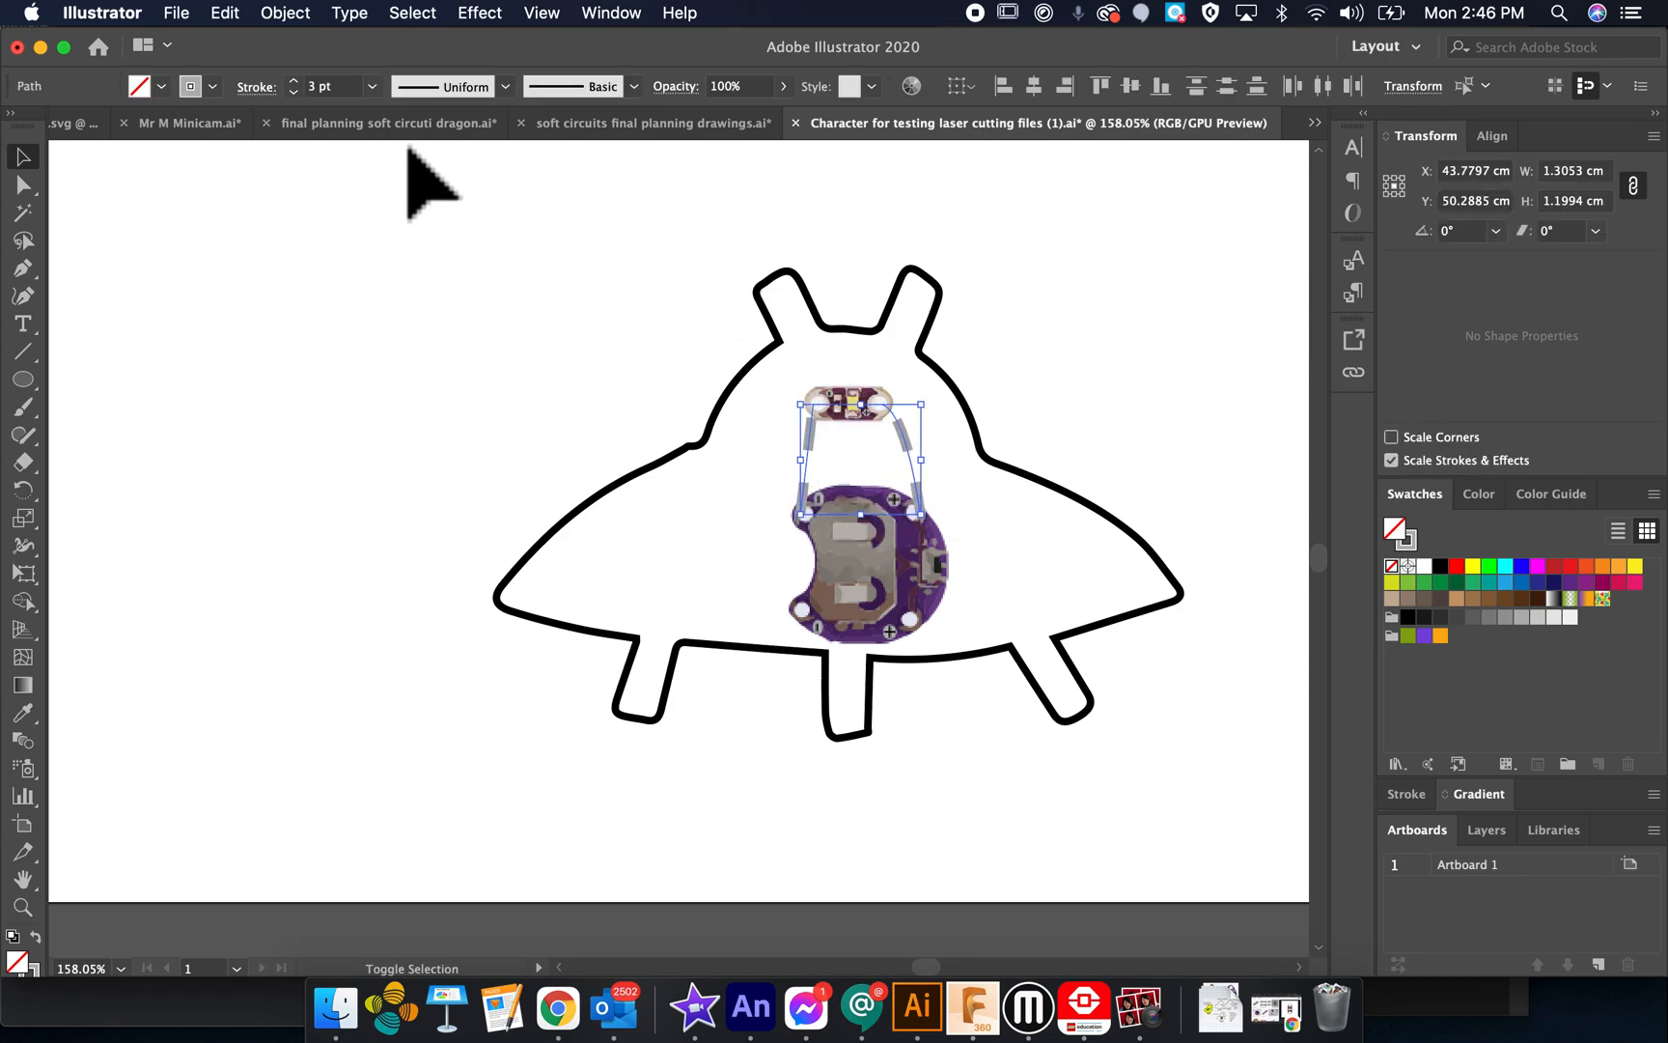
click(273, 89)
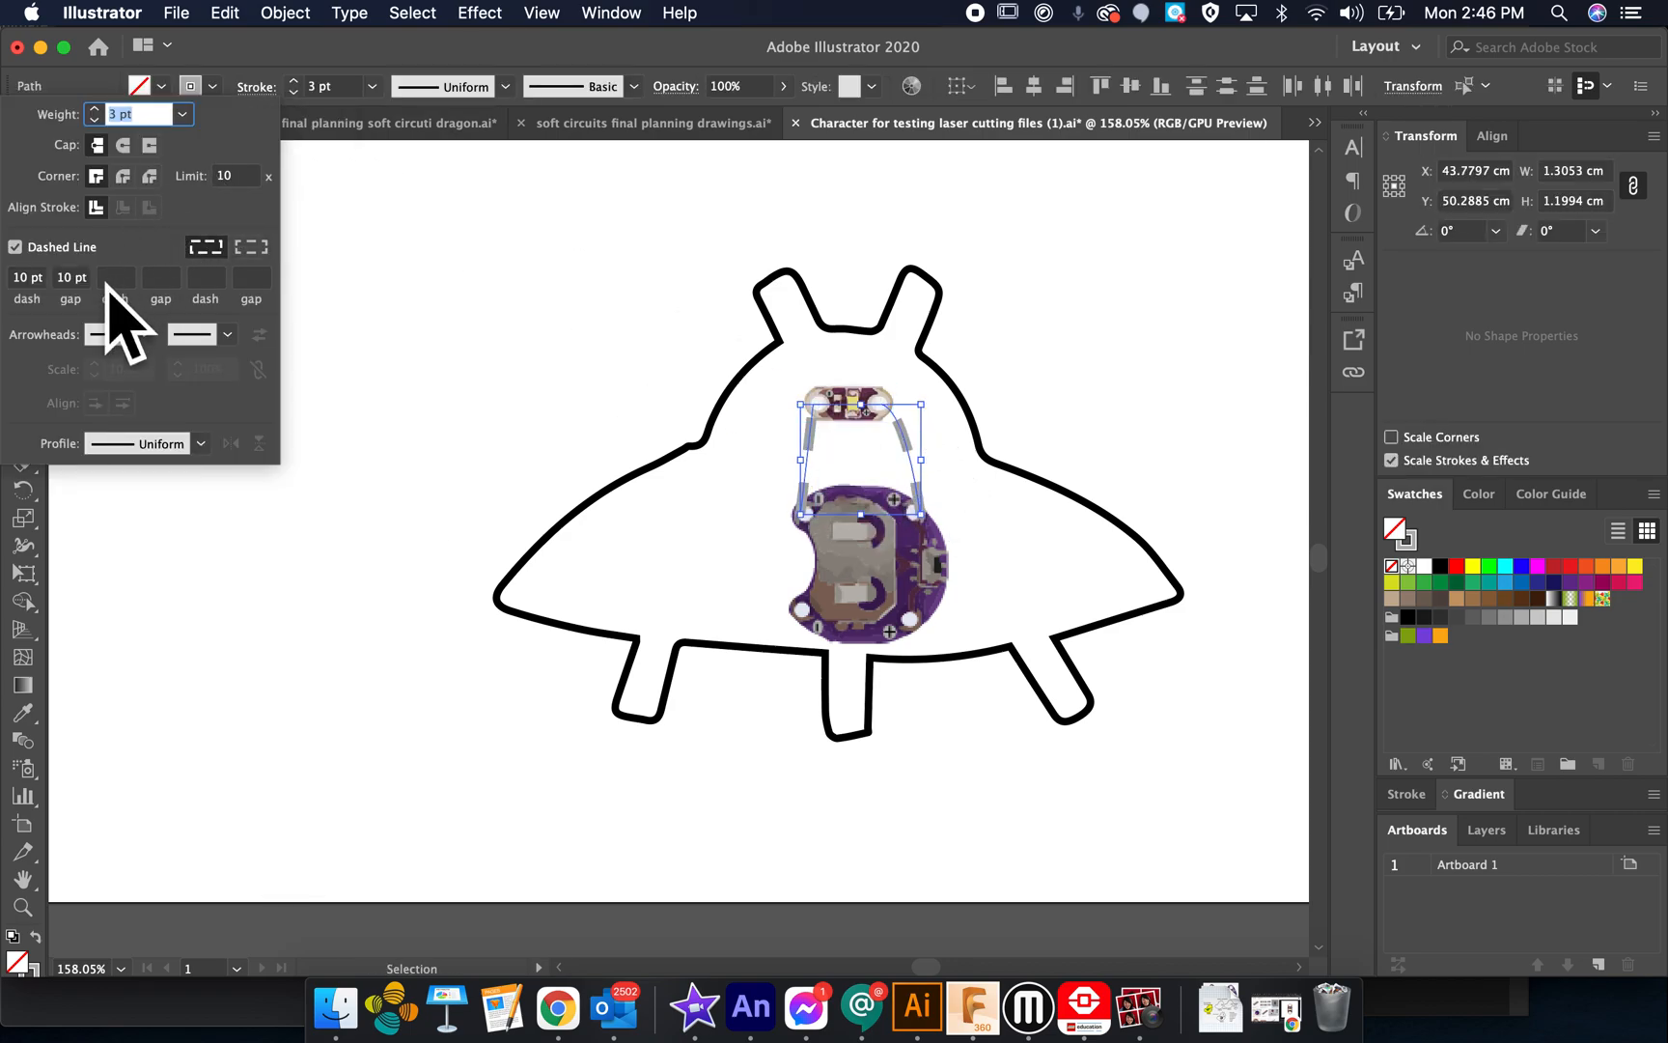
text(5)
key(Tab)
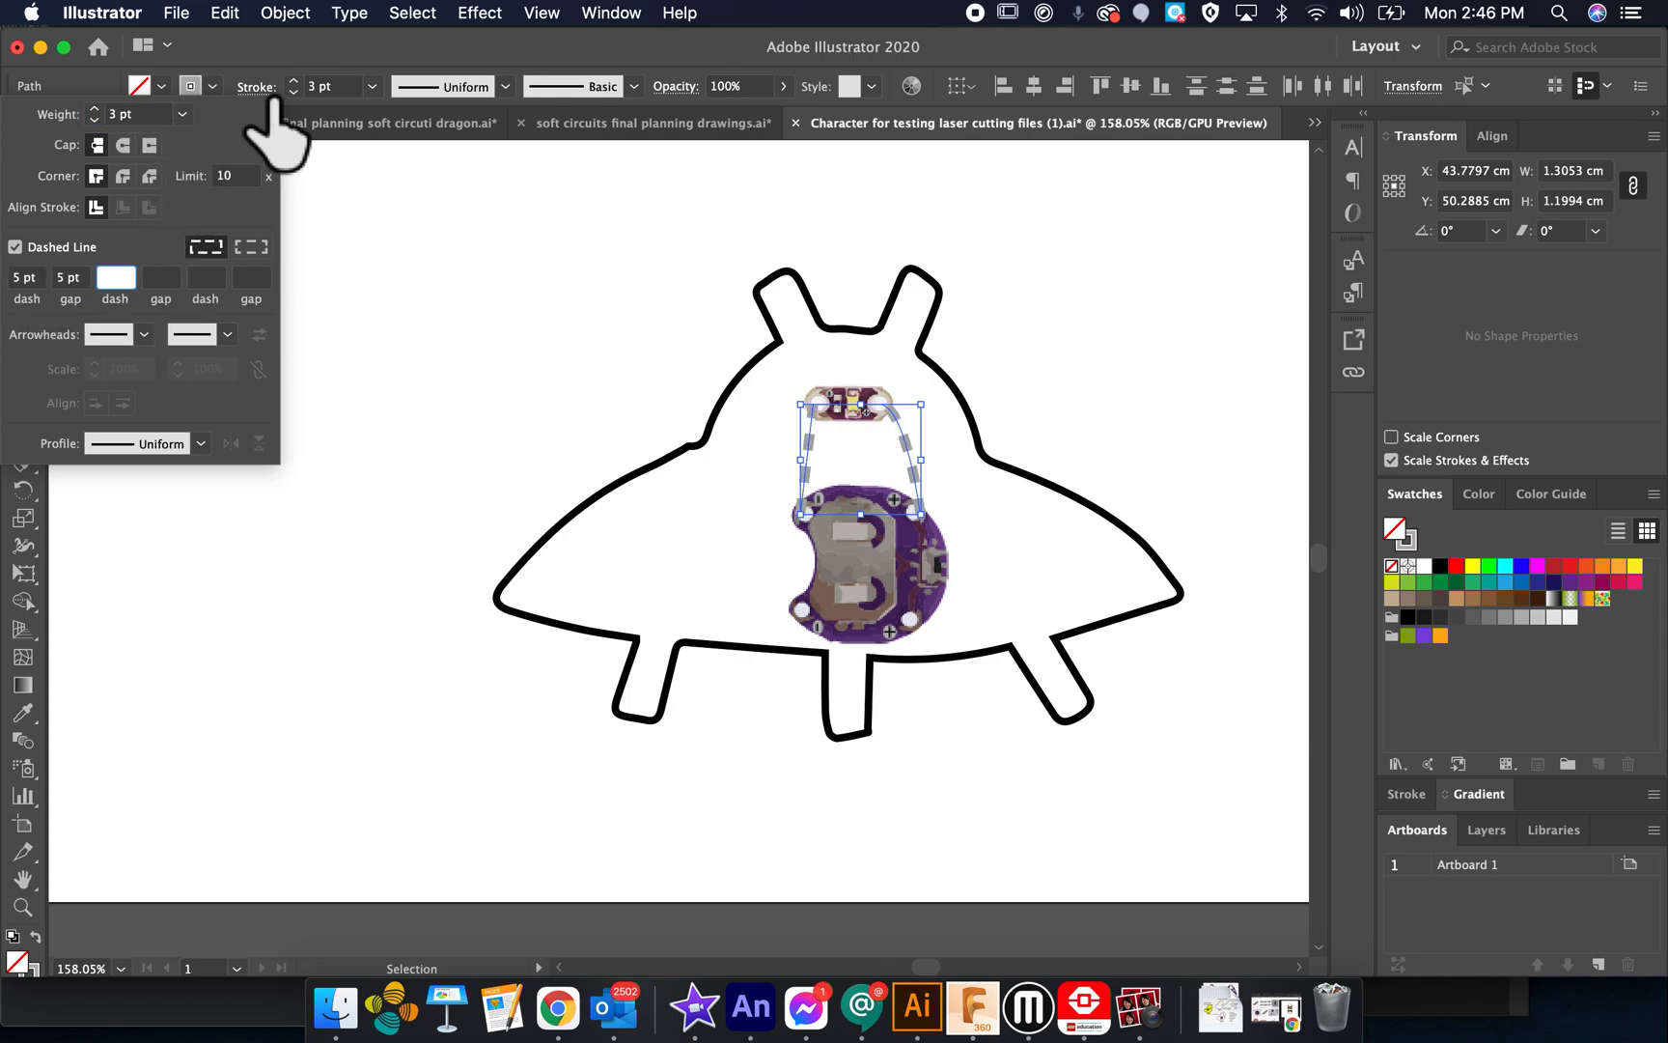
click(358, 254)
scroll(512, 454, down, 5)
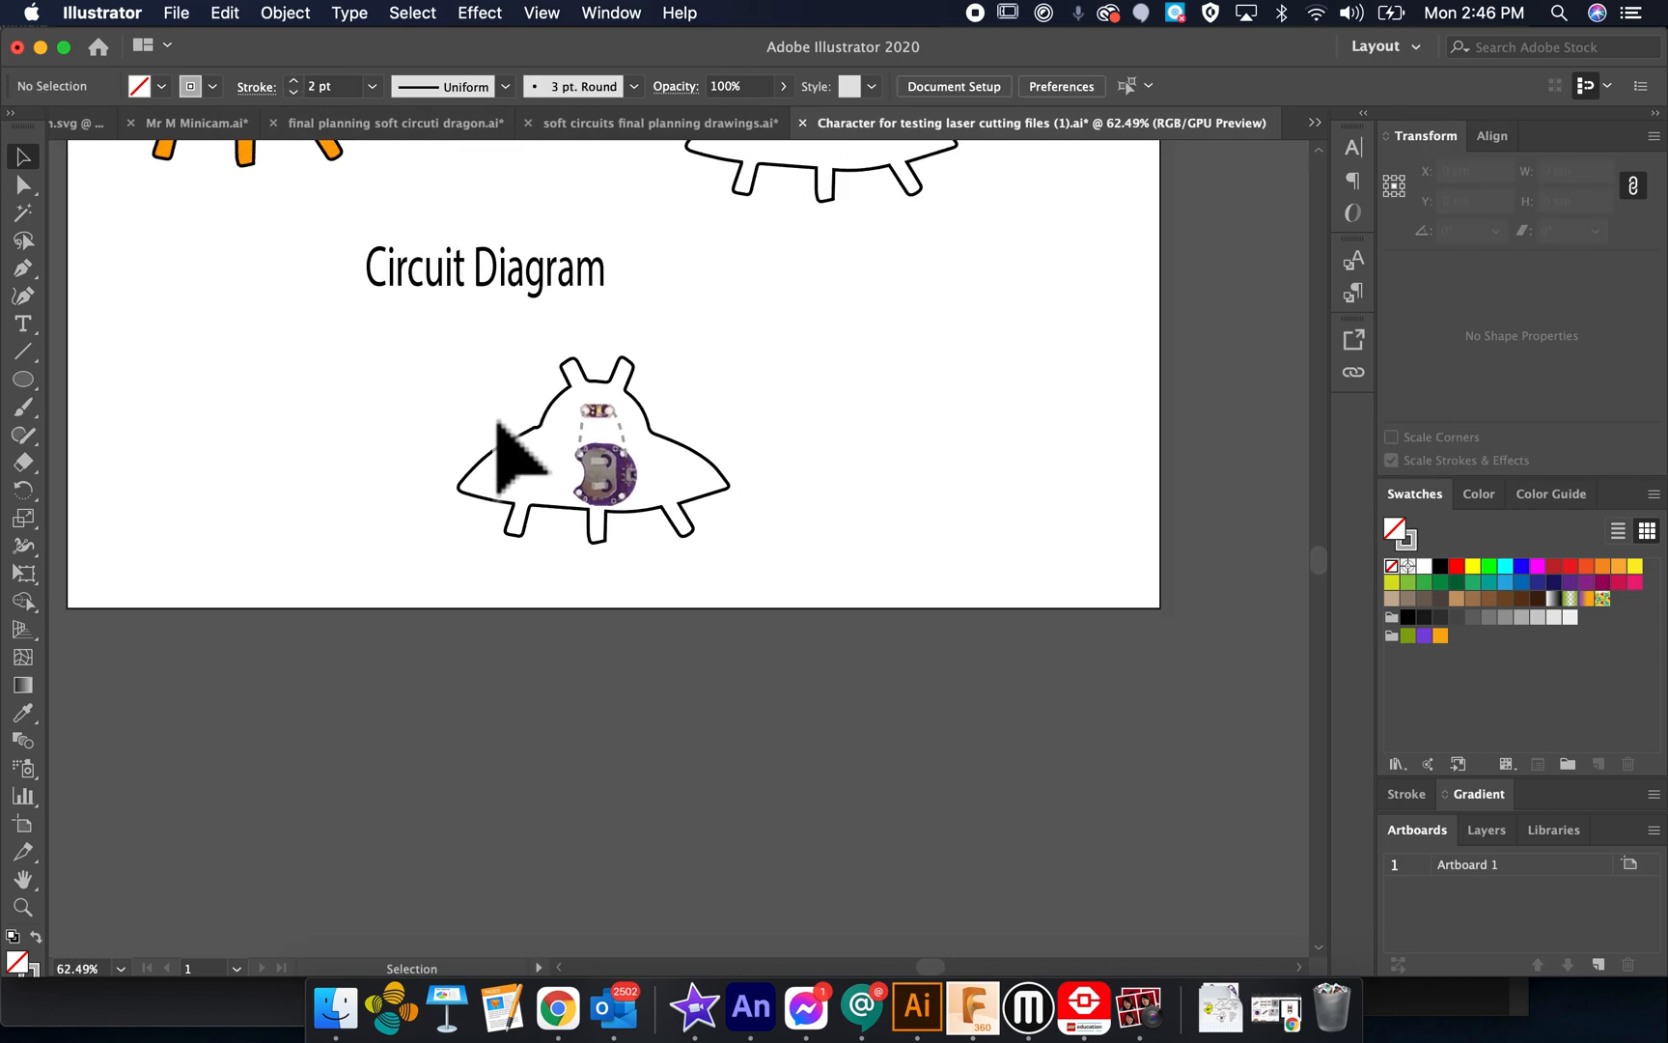
scroll(512, 454, up, 4)
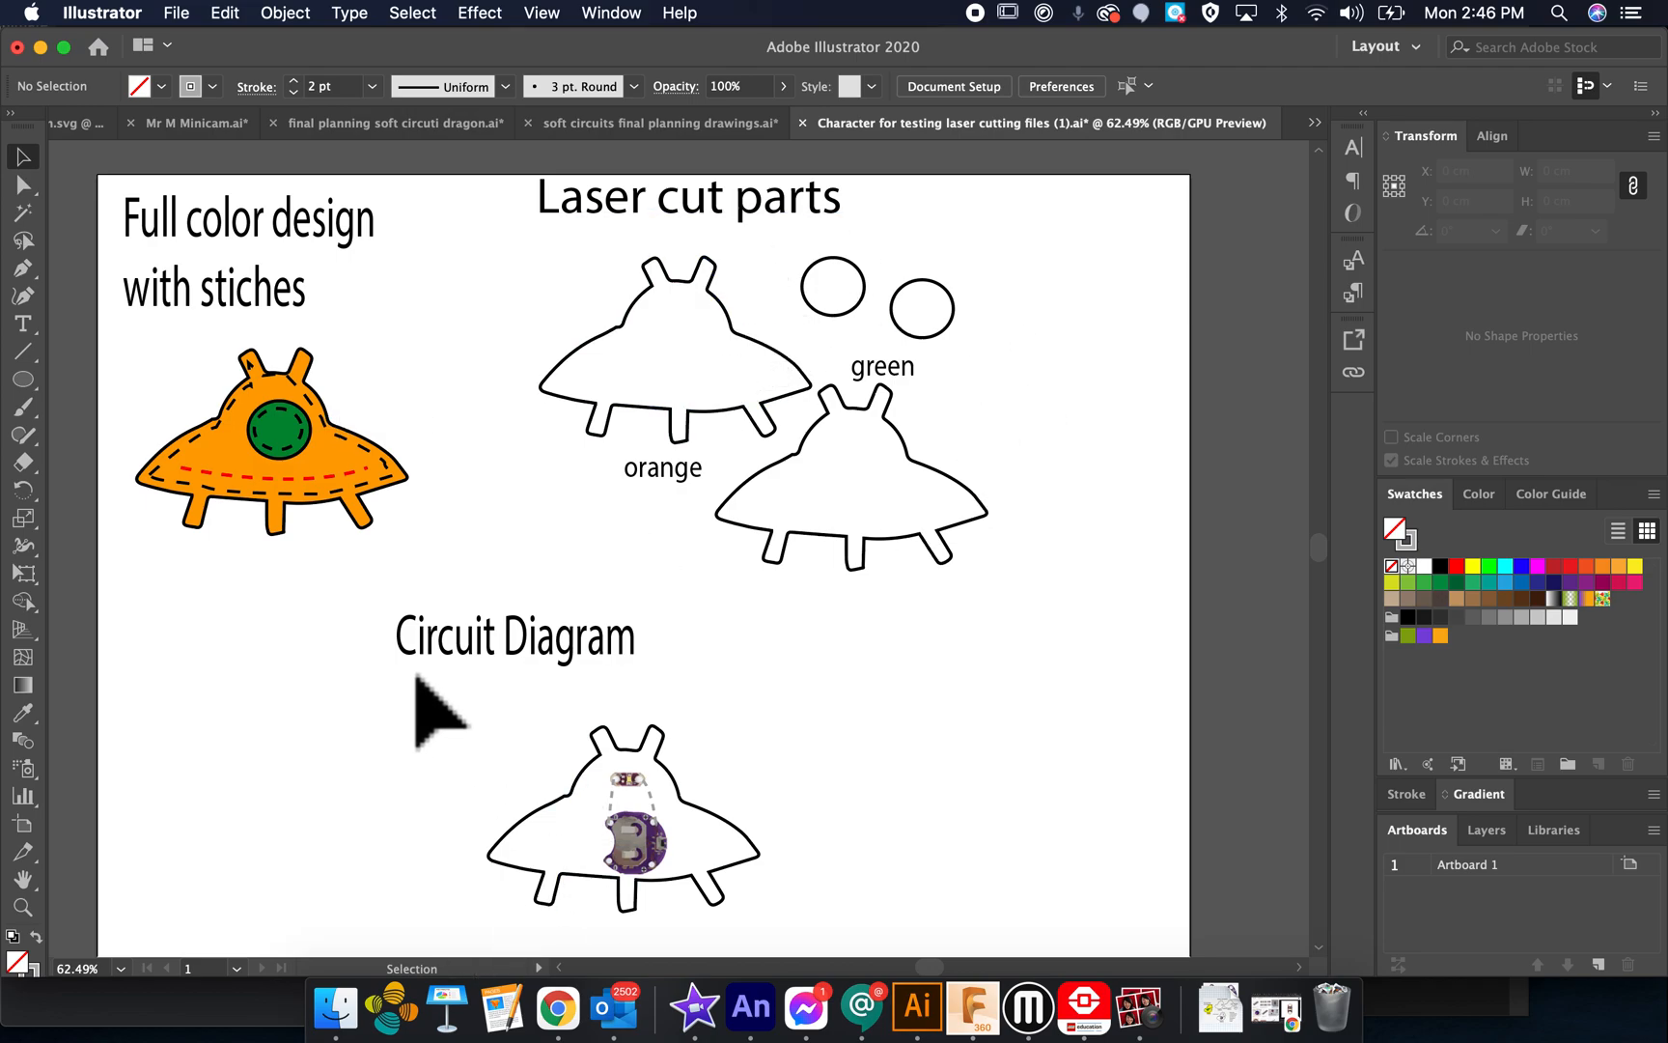
drag(439, 596, 708, 930)
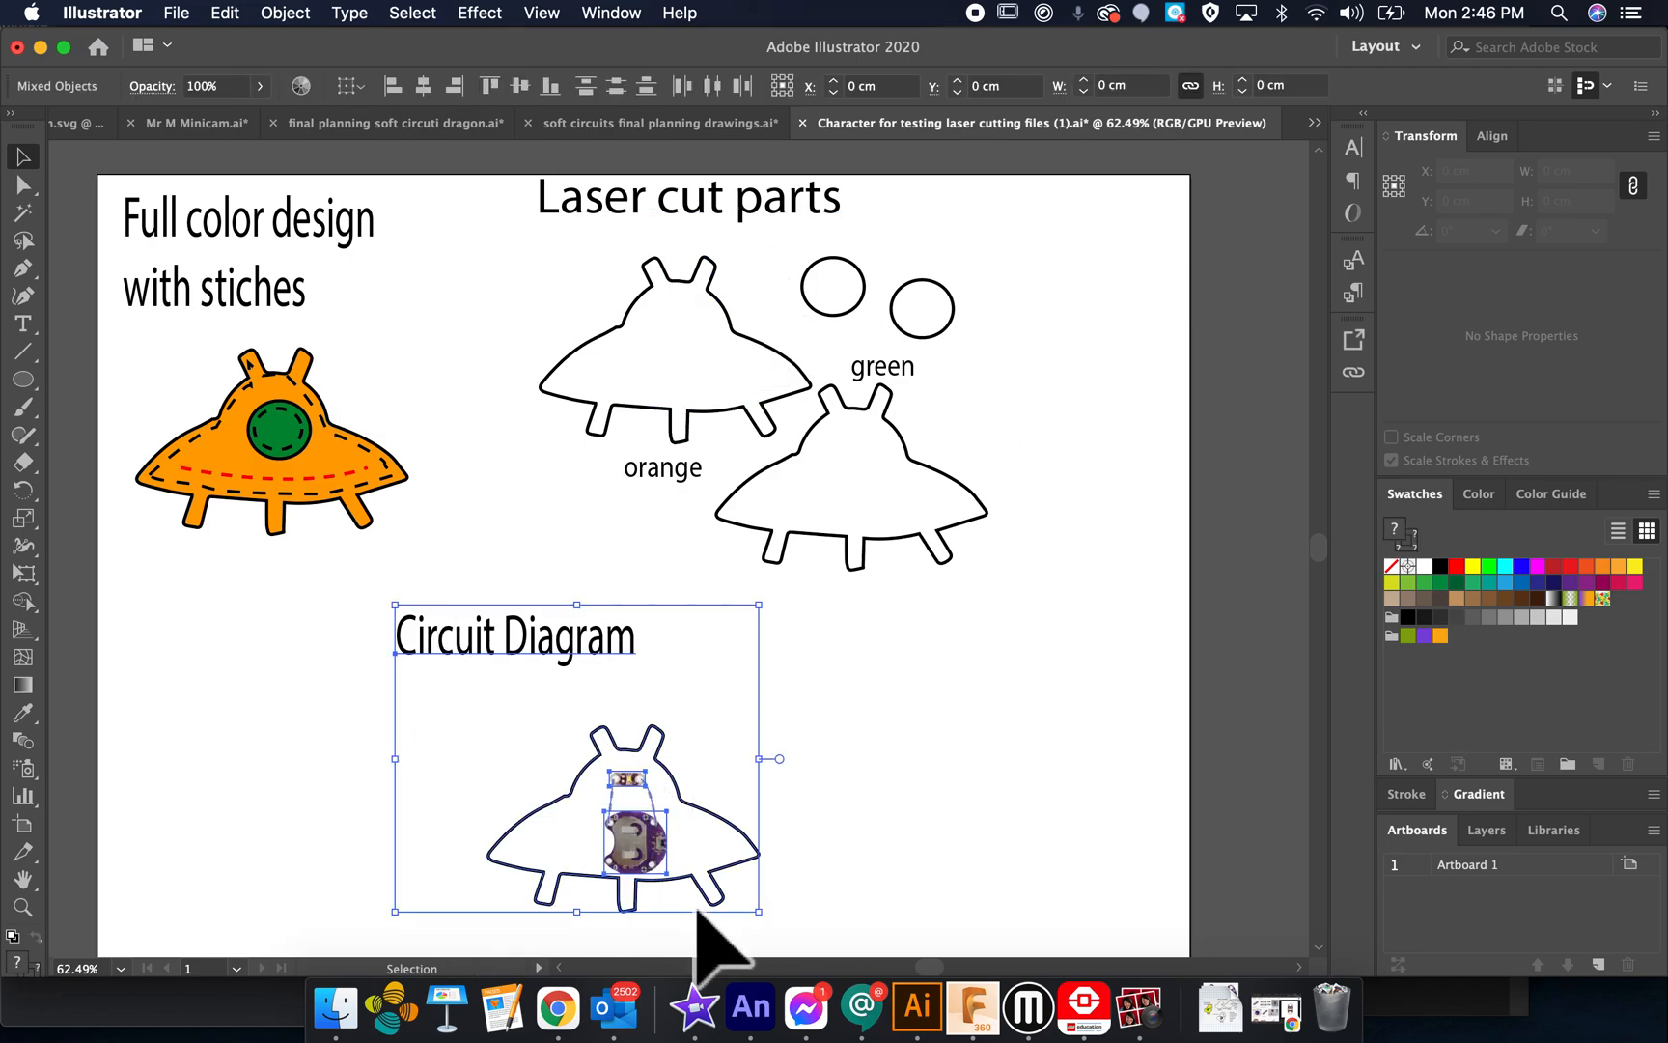
click(612, 857)
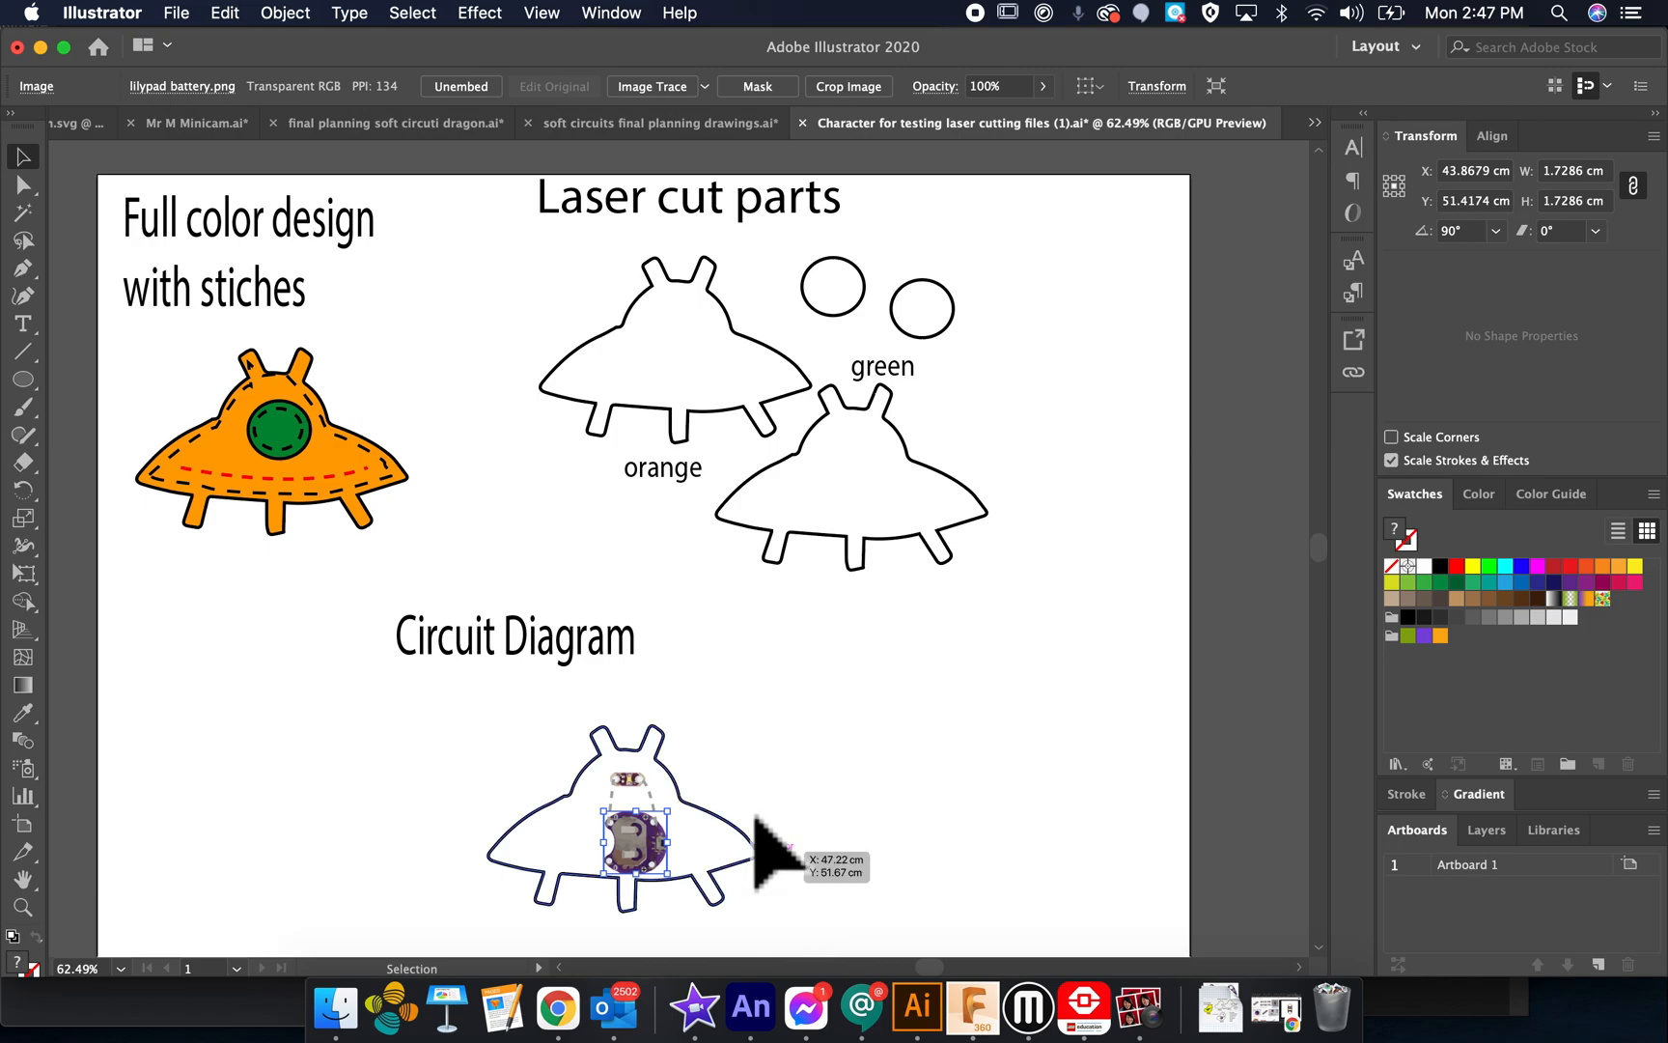
Copy the "Production Outline" text block from soft circuits final planning drawings.ai into the saucer file, placing it to the right of the circuit diagram
click(668, 124)
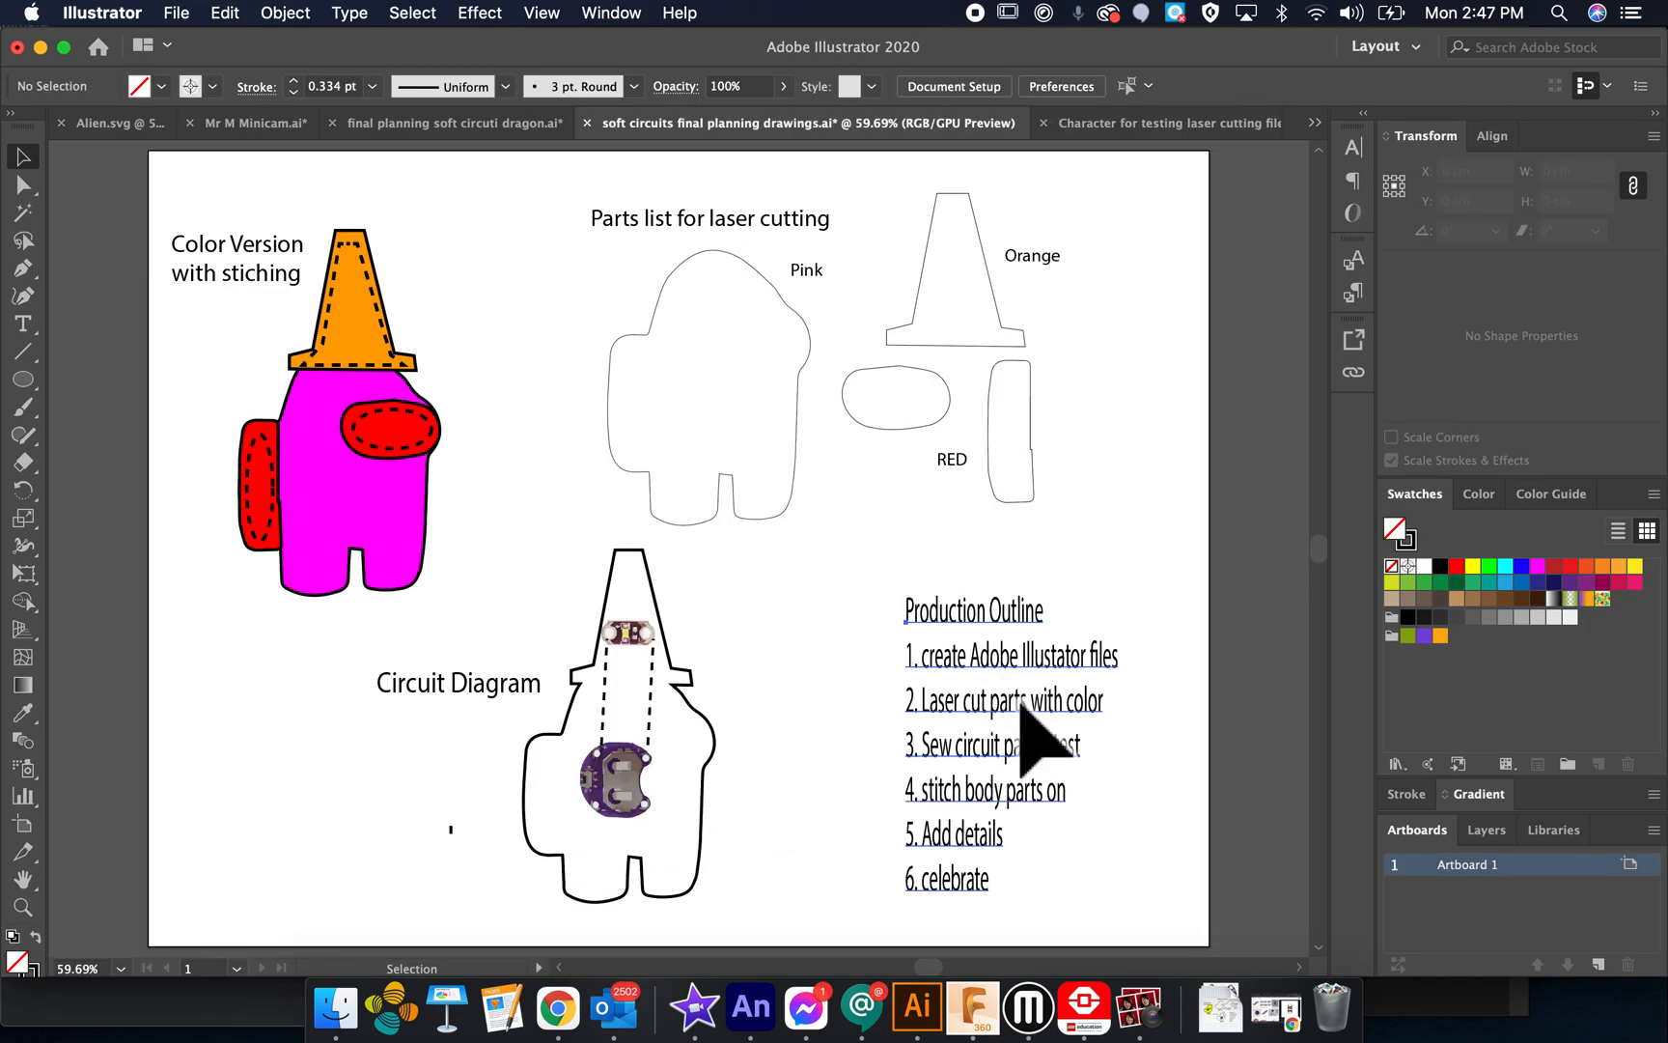
click(1021, 703)
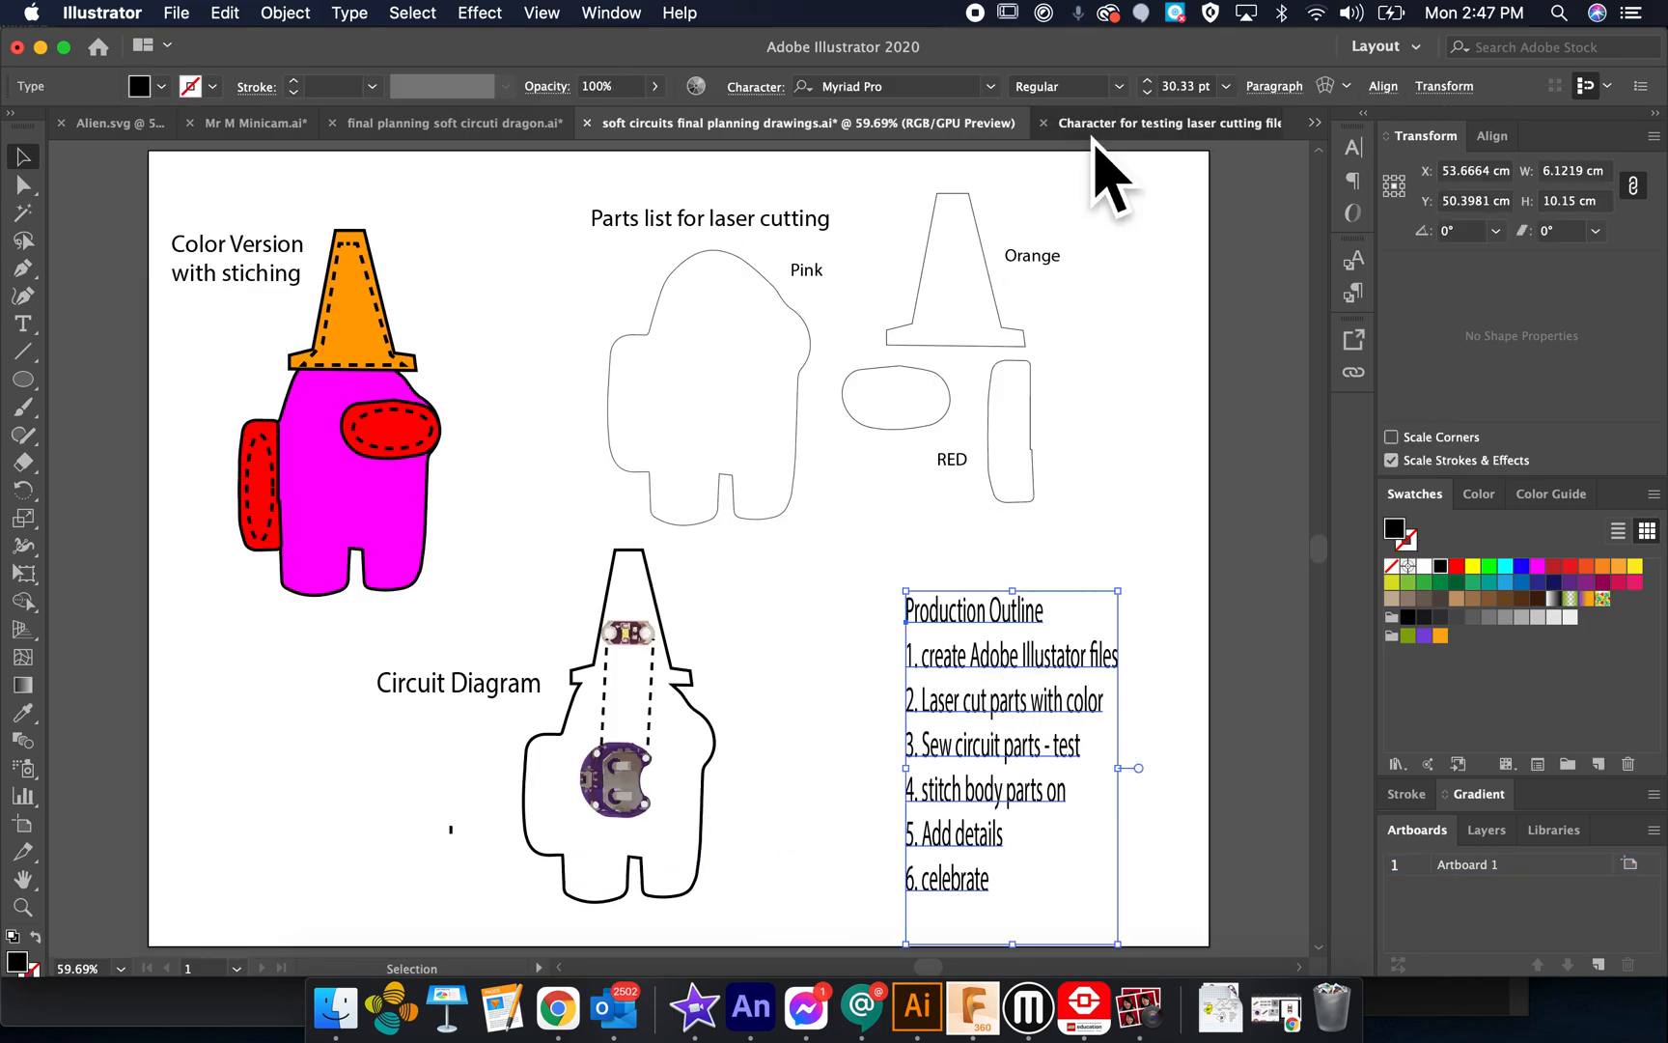
click(1111, 123)
text(Production Outline 1. create Adobe Illustrator files 2. Laser cut parts with color 3. Sew circuit parts - test 4. stitch body parts on 5. Add details 6. celebrate)
drag(690, 546, 1031, 774)
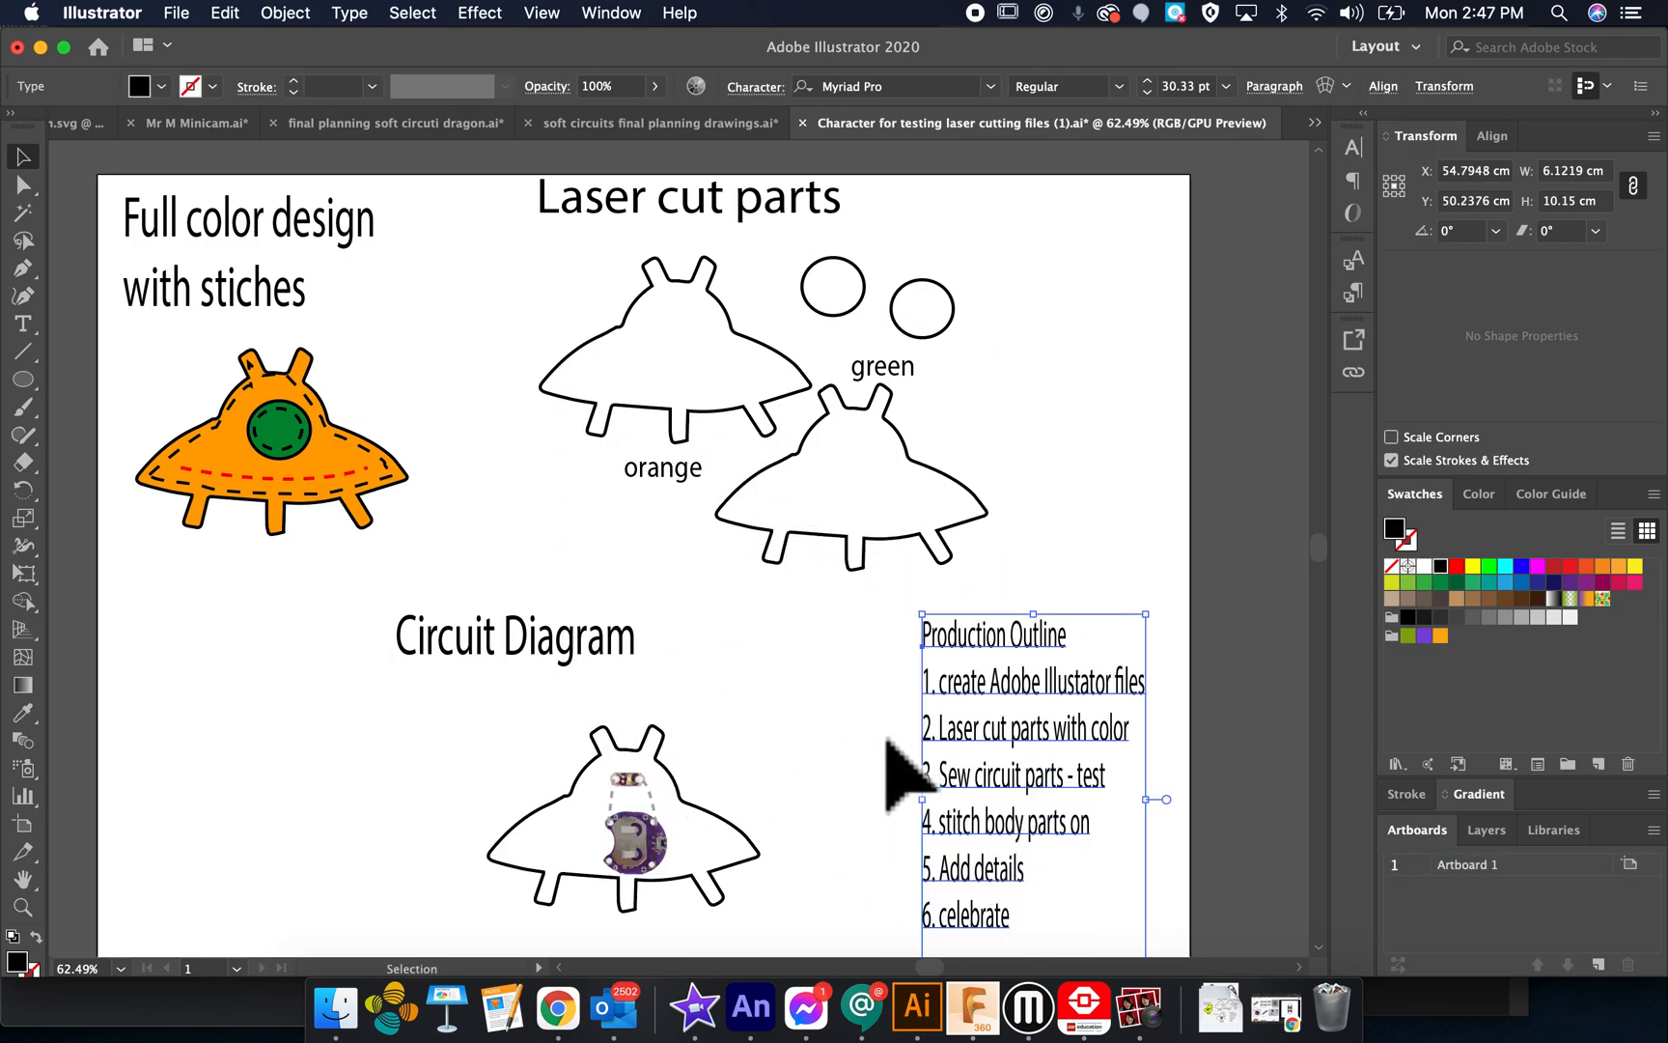
Move the circuit diagram's saucer with its LED, battery and thread lines left so it sits beneath the "Circuit Diagram" heading
drag(495, 691, 648, 838)
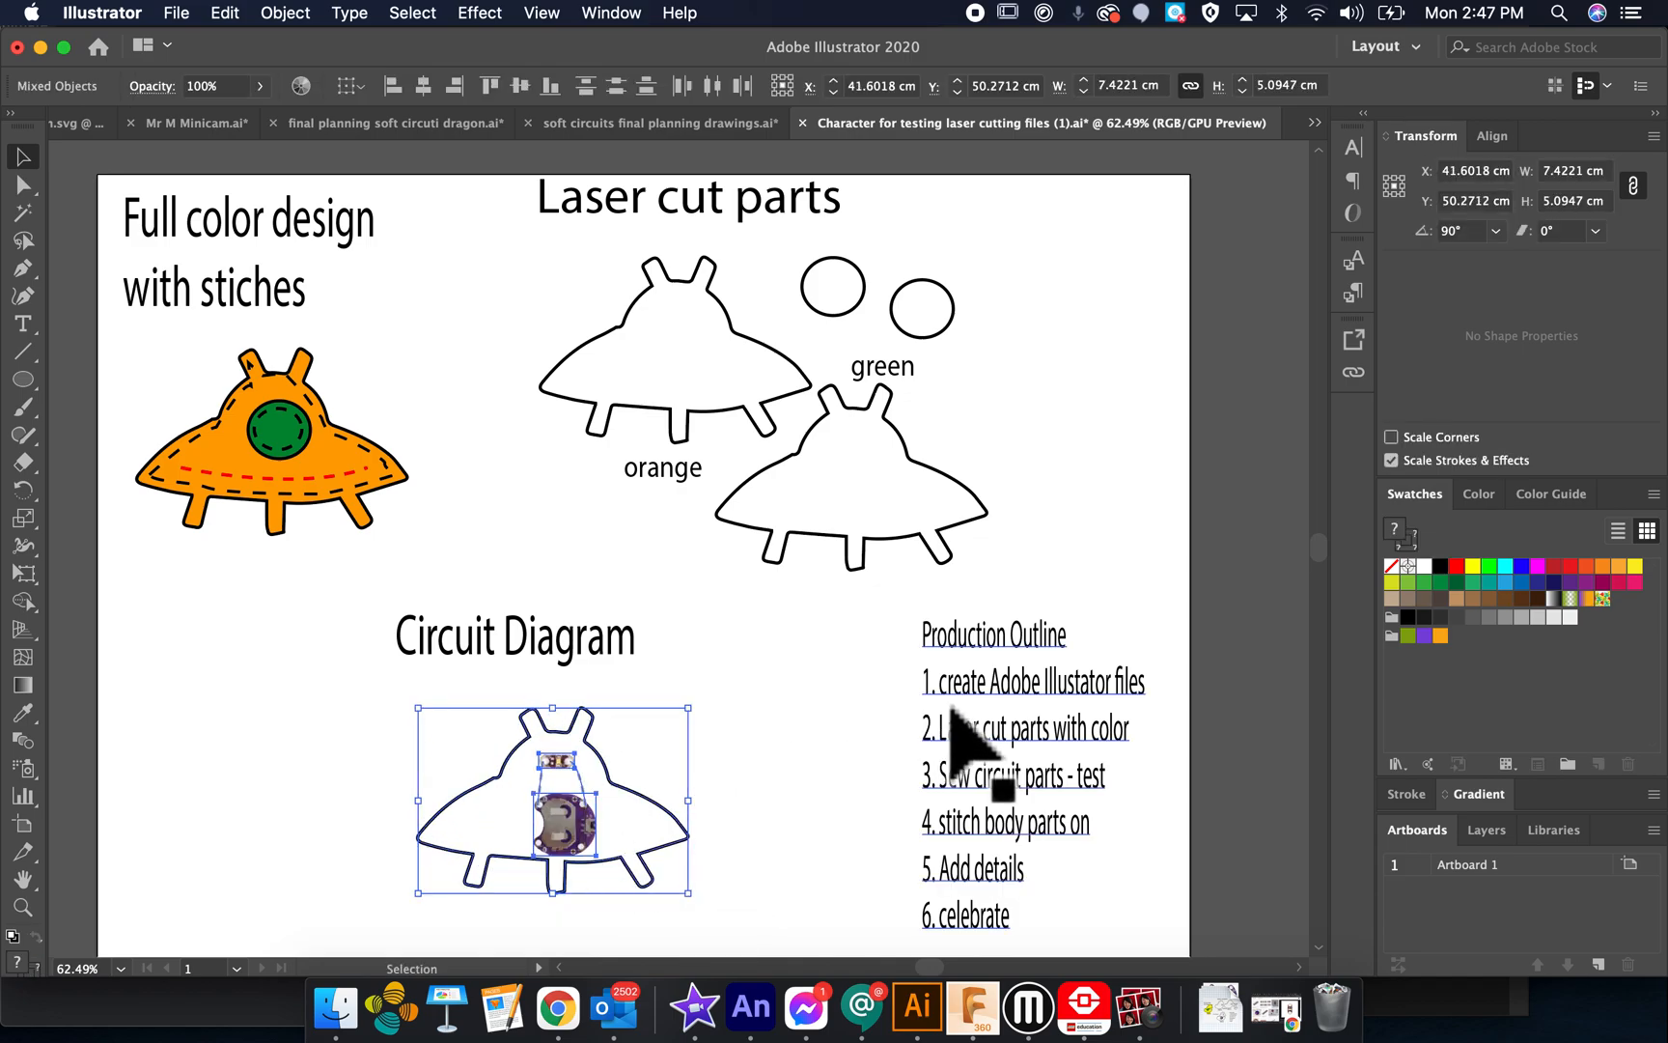